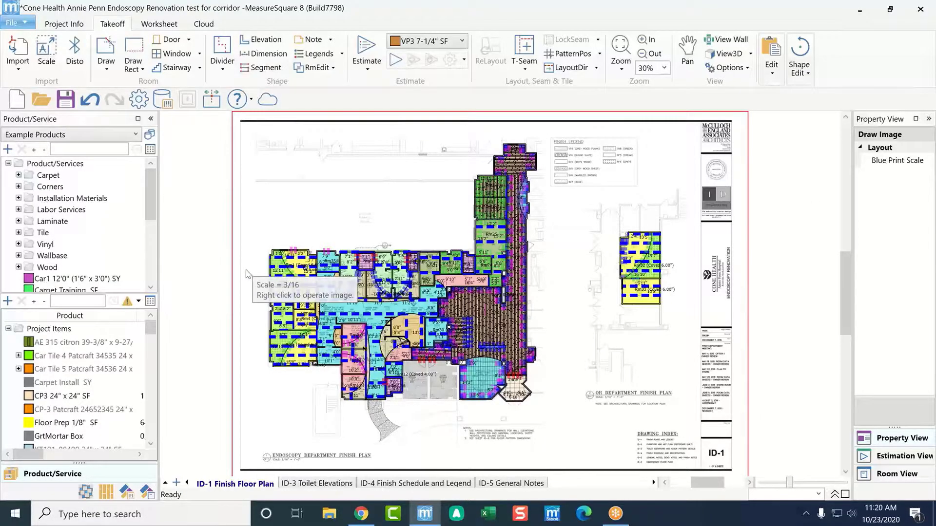
- Open the ID-4 Finish Schedule and Legend sheet and examine the room-by-room finish schedule up close
scroll(246, 270, "up", 1)
middle_click_drag(220, 183, 191, 220)
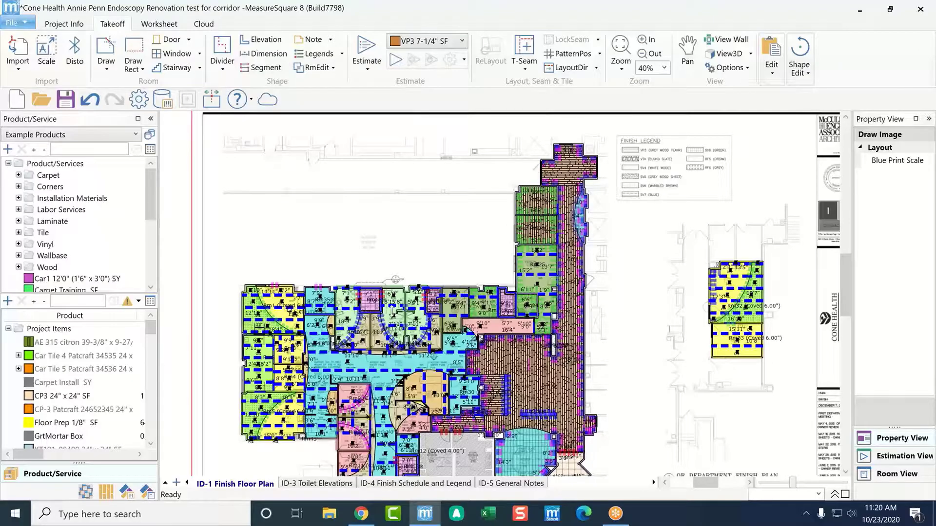
mouse_move(388, 313)
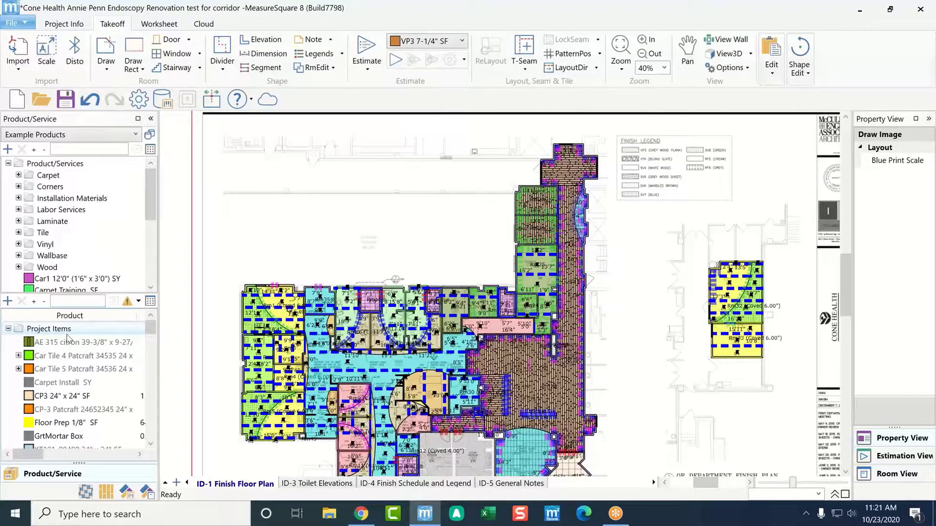
left_click(415, 483)
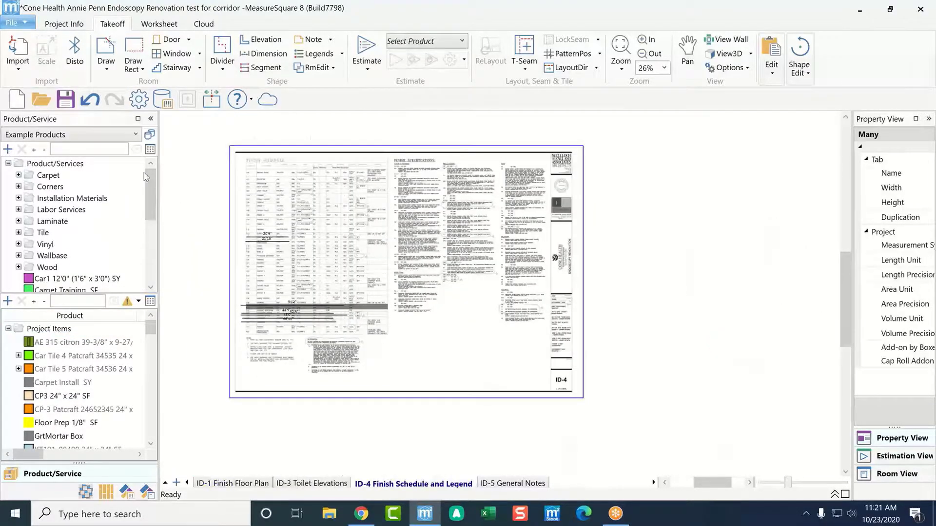
scroll(266, 211, "up", 5)
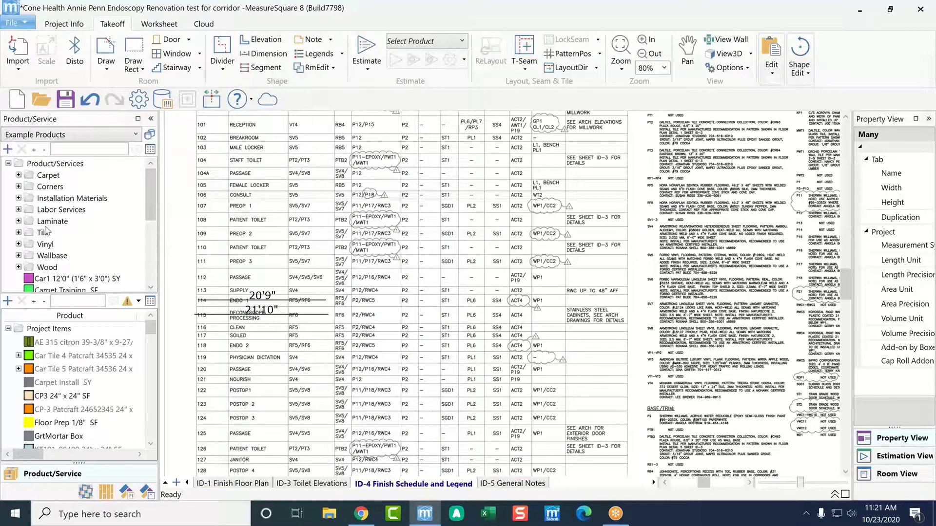
- Expand the Carpet and Tile product folders and list the products under Floor Tile
left_click(19, 176)
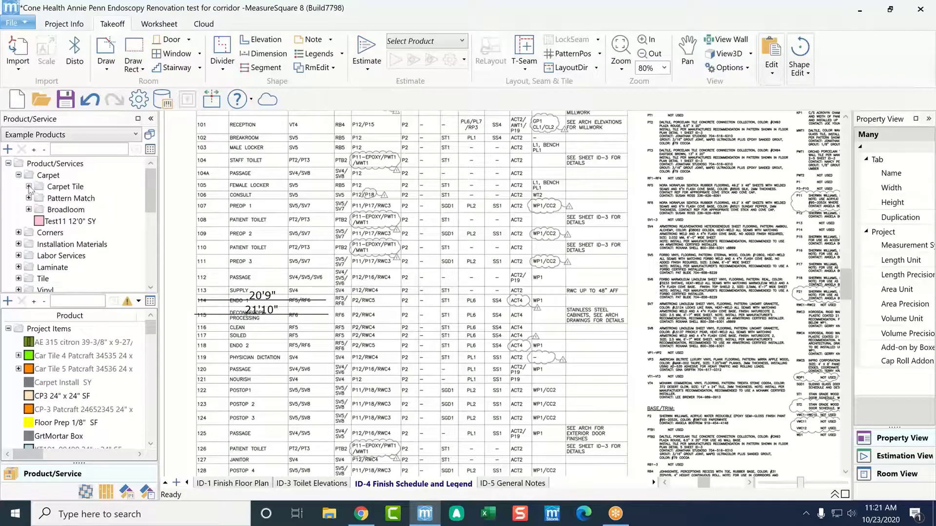
left_click(18, 279)
scroll(29, 251, "down", 2)
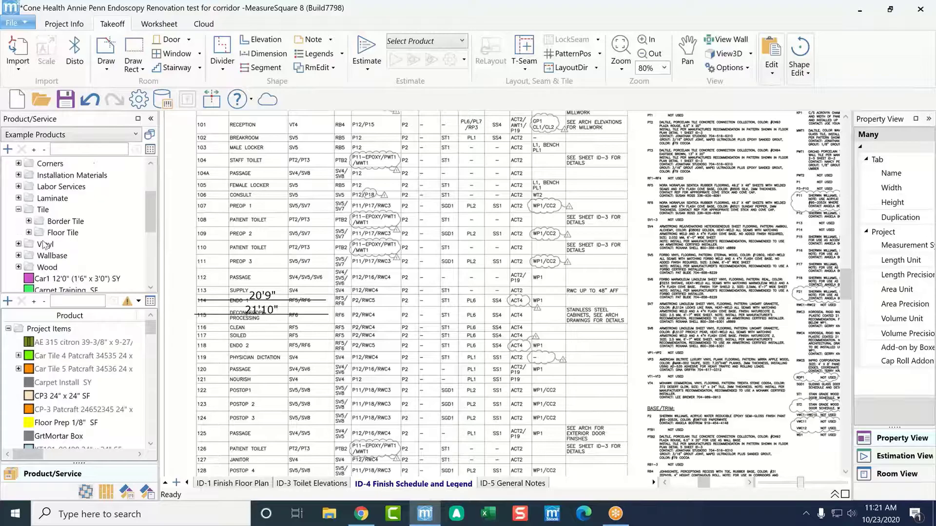
left_click(28, 232)
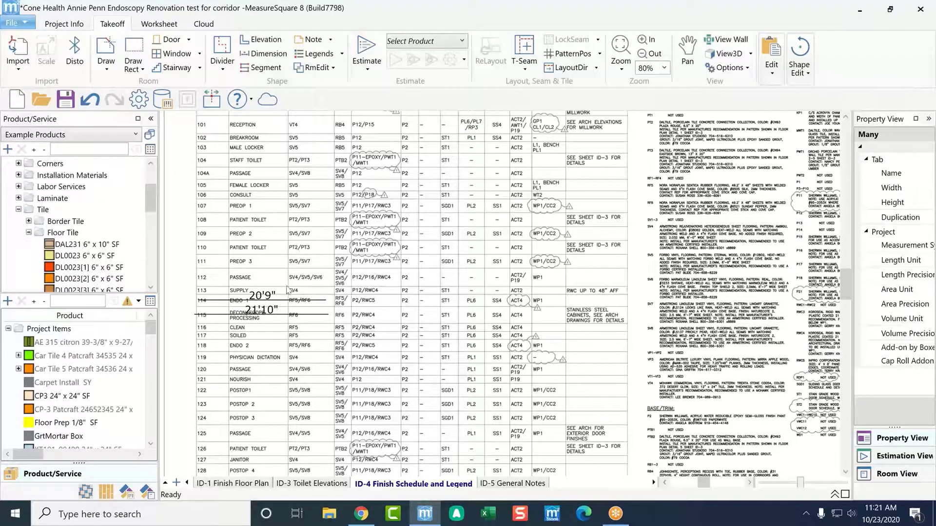
- Return to the ID-1 Finish Floor Plan sheet and examine the flooring layout and seams around the central corridor
left_click(249, 484)
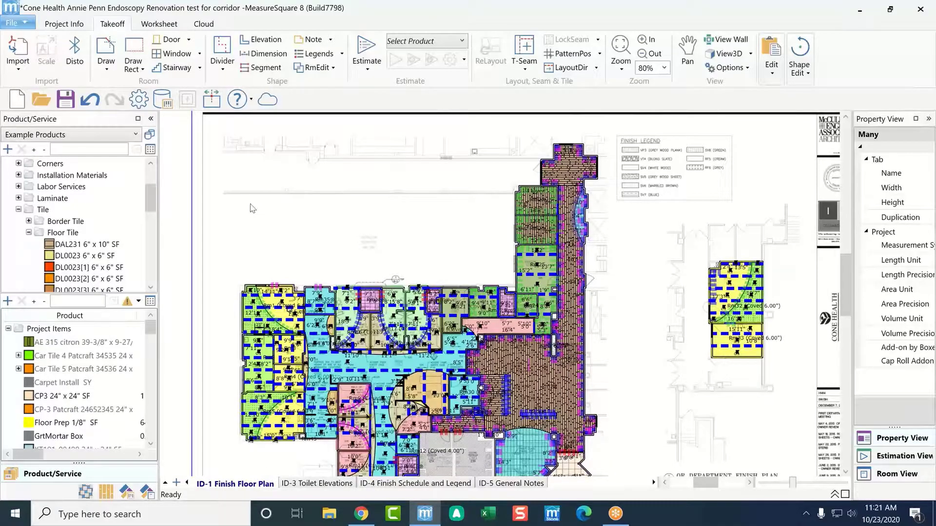
scroll(280, 204, "down", 3)
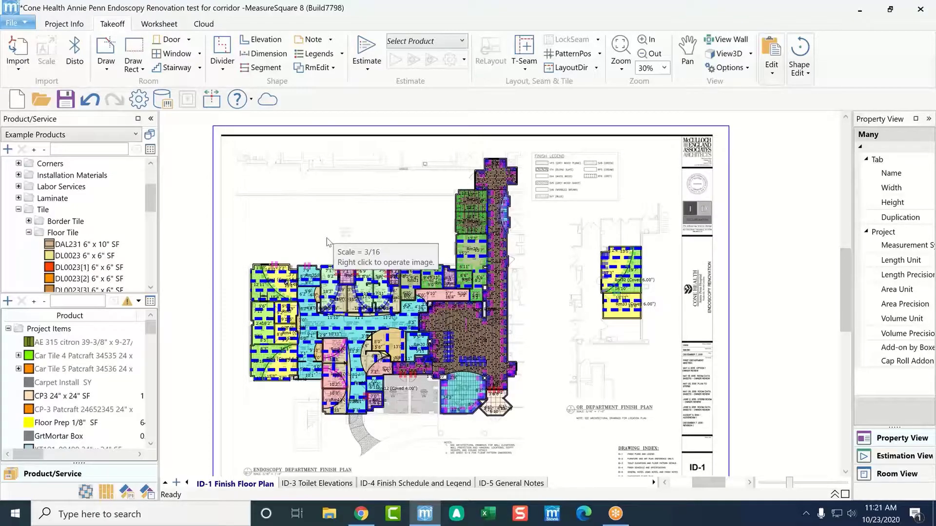
scroll(352, 347, "up", 3)
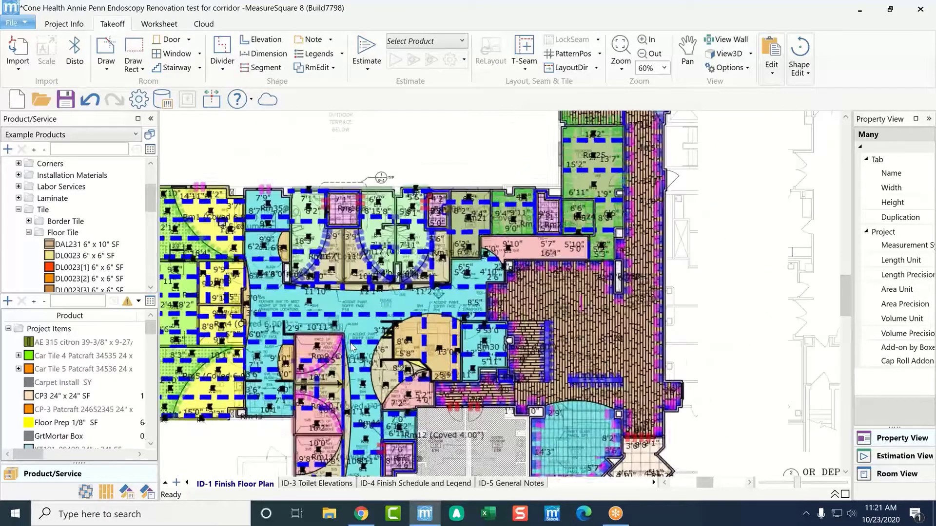
middle_click_drag(374, 329, 414, 249)
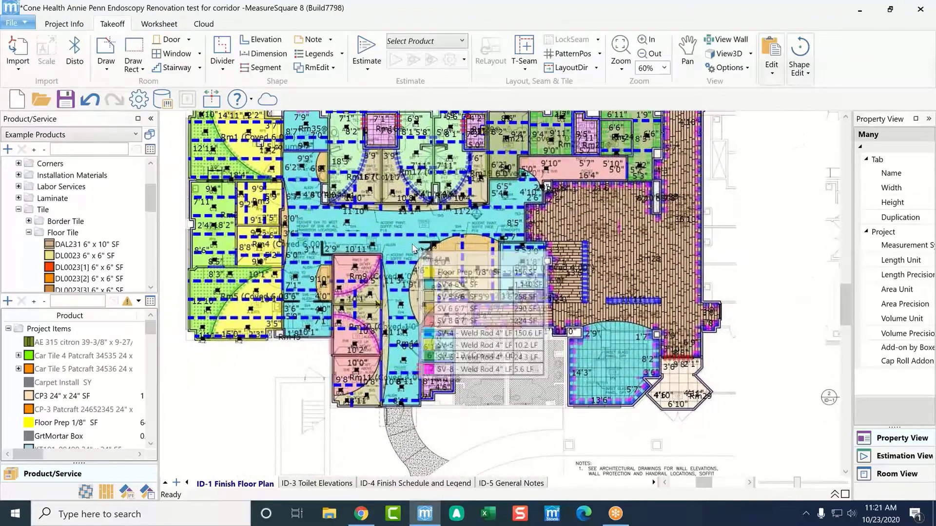
mouse_move(388, 248)
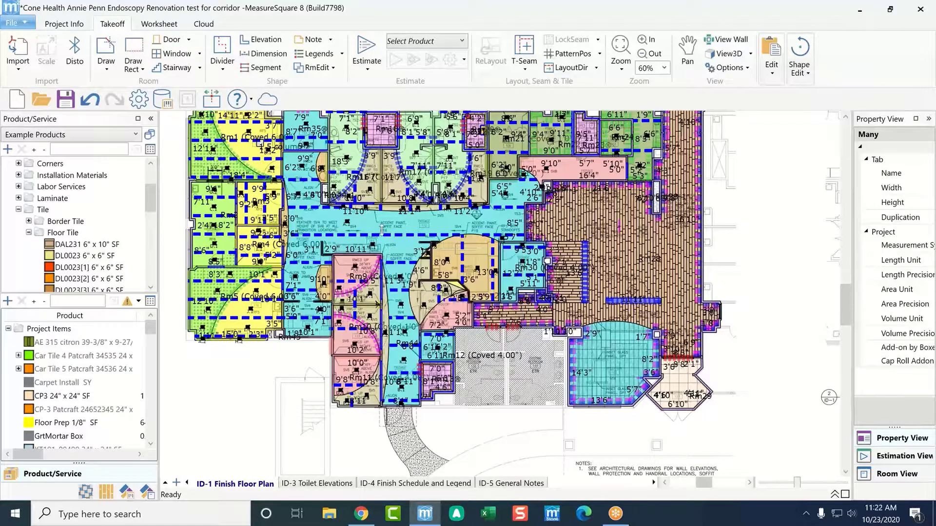
scroll(402, 226, "up", 2)
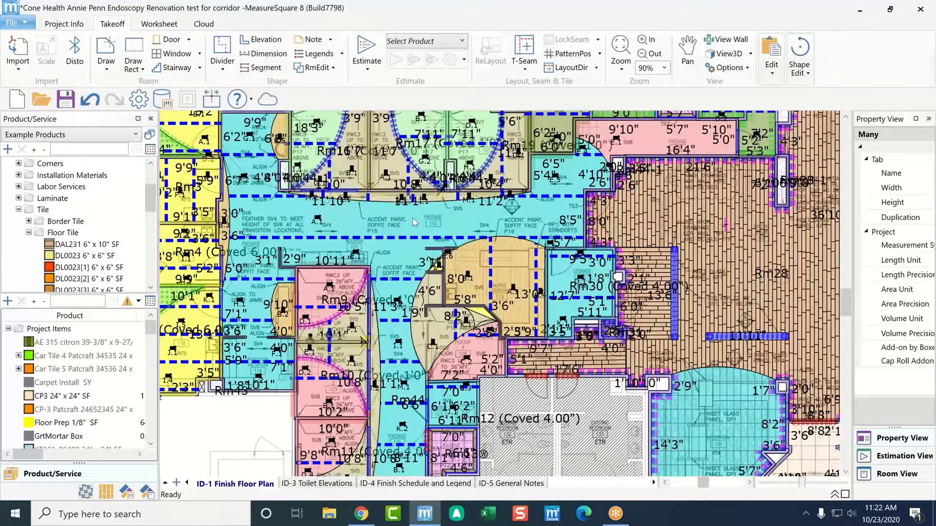
scroll(413, 222, "down", 1)
mouse_move(414, 222)
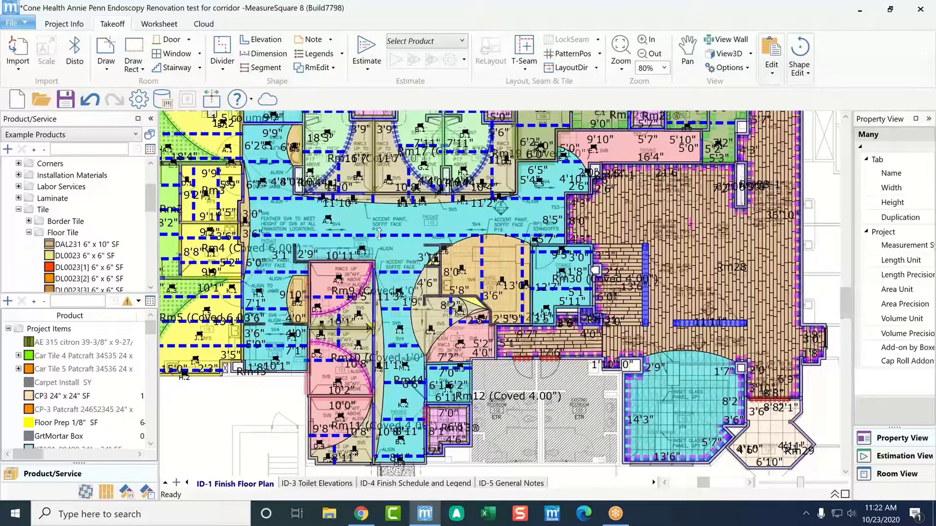
scroll(379, 232, "down", 1)
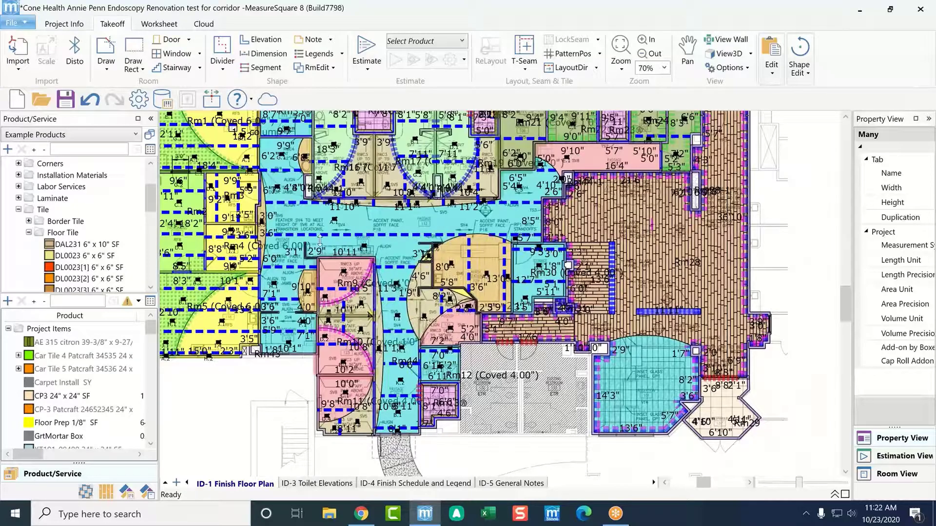
- Set the self coving size of the corridor room Rm44 to 6"
mouse_move(340, 232)
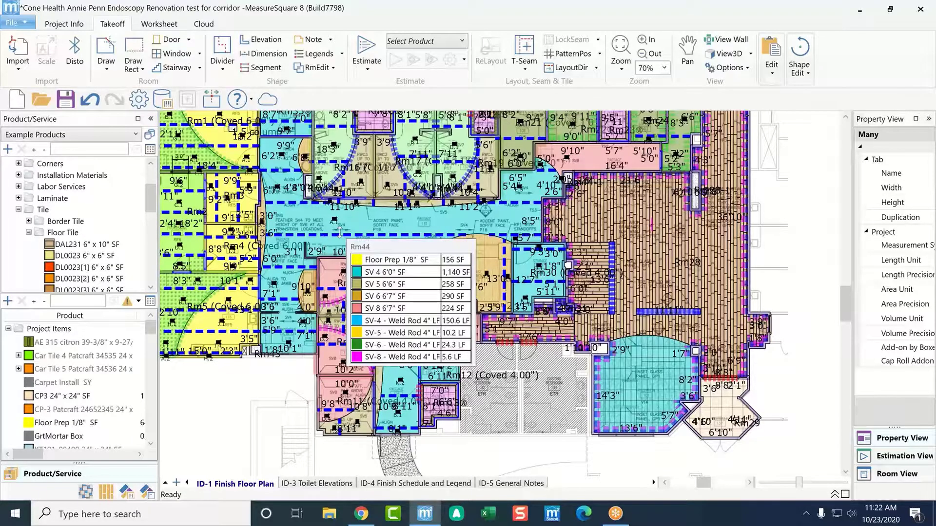
left_click(340, 232)
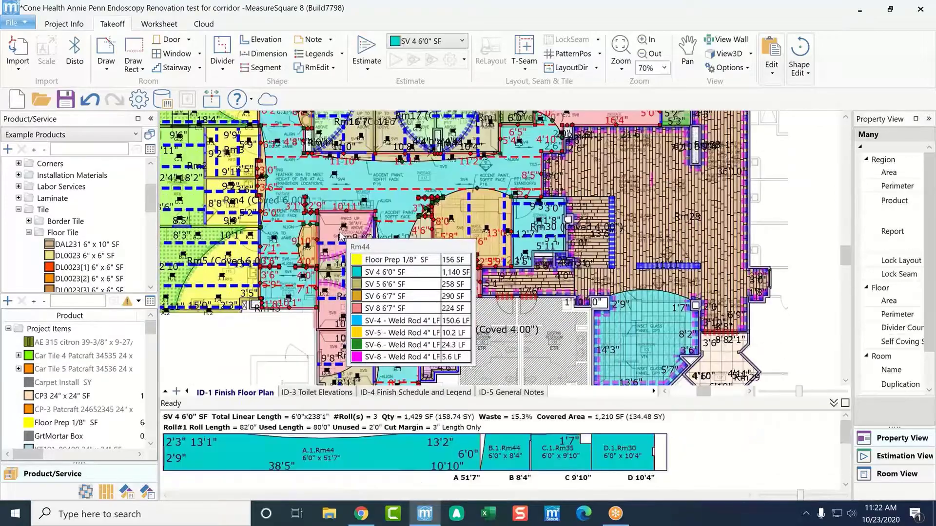
right_click(341, 234)
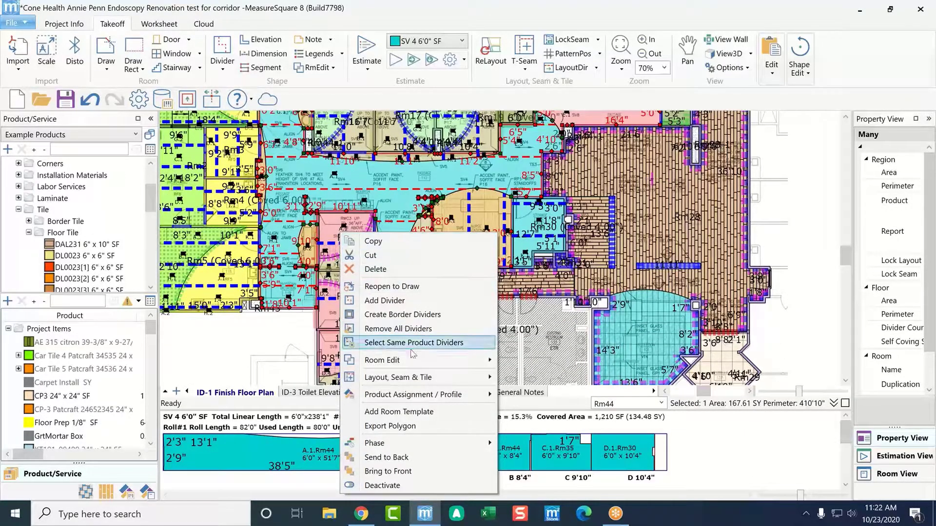
mouse_move(475, 361)
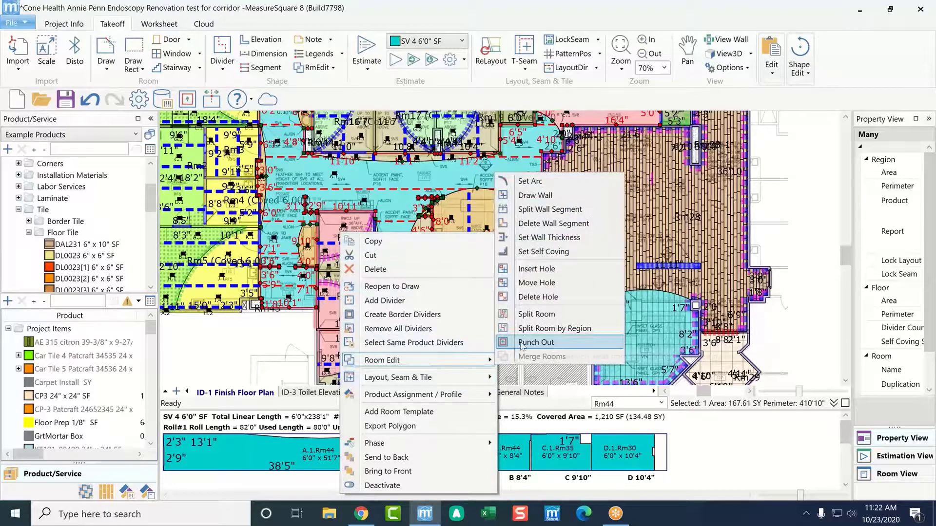
left_click(544, 252)
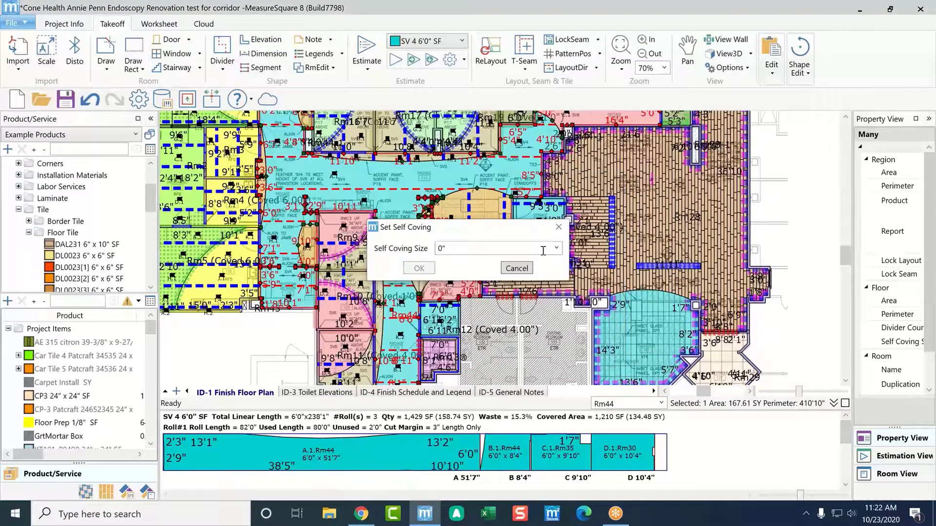
type("6\"")
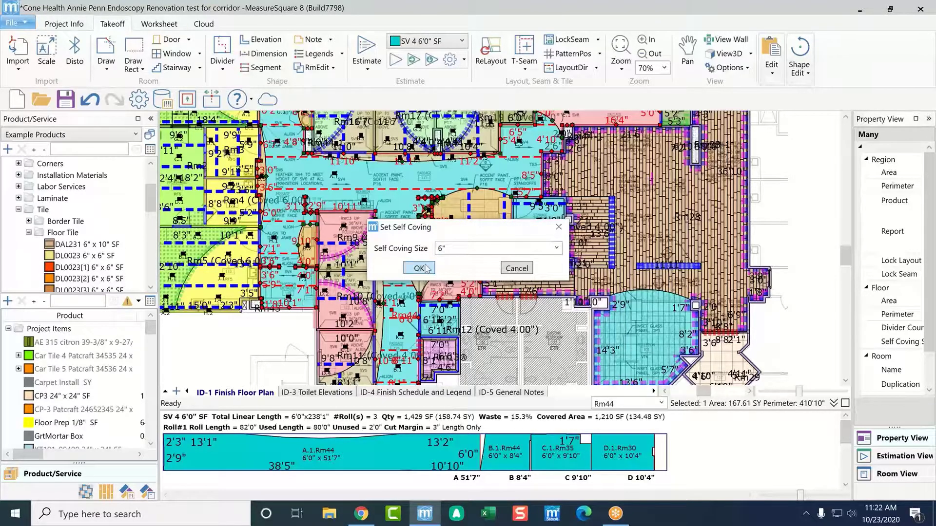
left_click(425, 268)
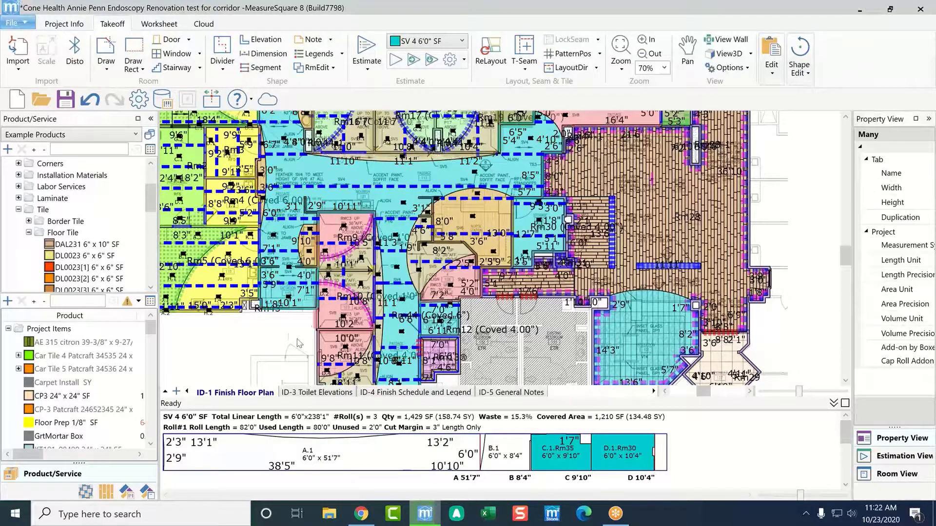
- Inspect the coved edge of Rm44 up close along the lower wall of Physician Dictation 119
scroll(332, 271, "up", 5)
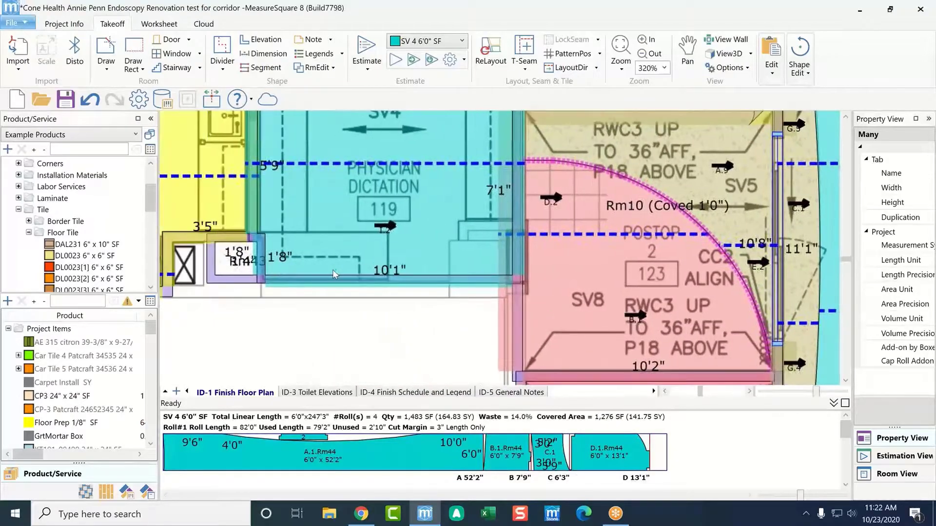
scroll(332, 270, "up", 3)
mouse_move(266, 280)
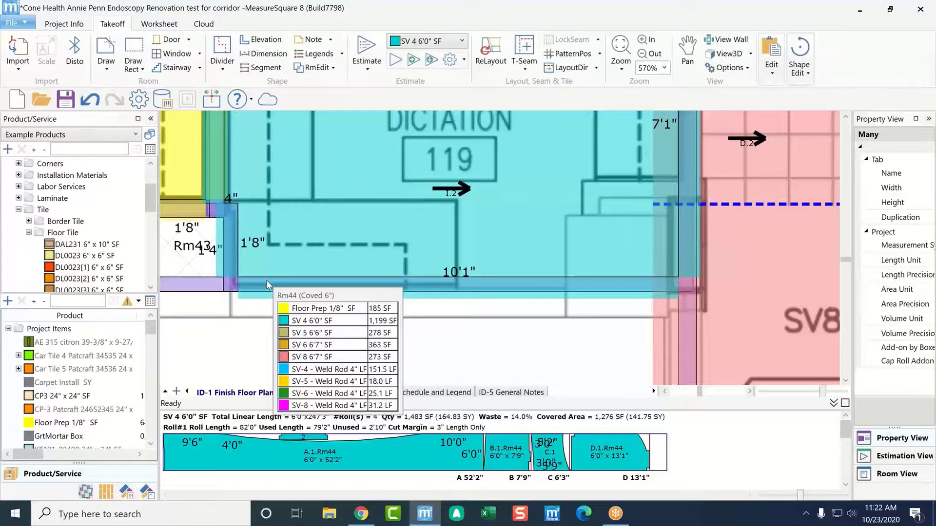
- Show the project in 3D and examine the outer walls of the corridor and the rooms beside it up close
left_click(721, 53)
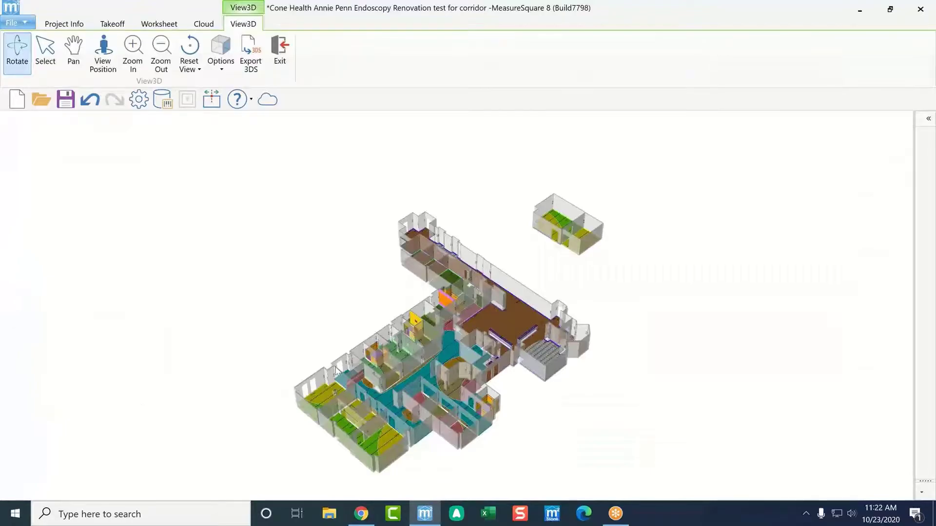
scroll(348, 380, "up", 2)
scroll(286, 419, "up", 1)
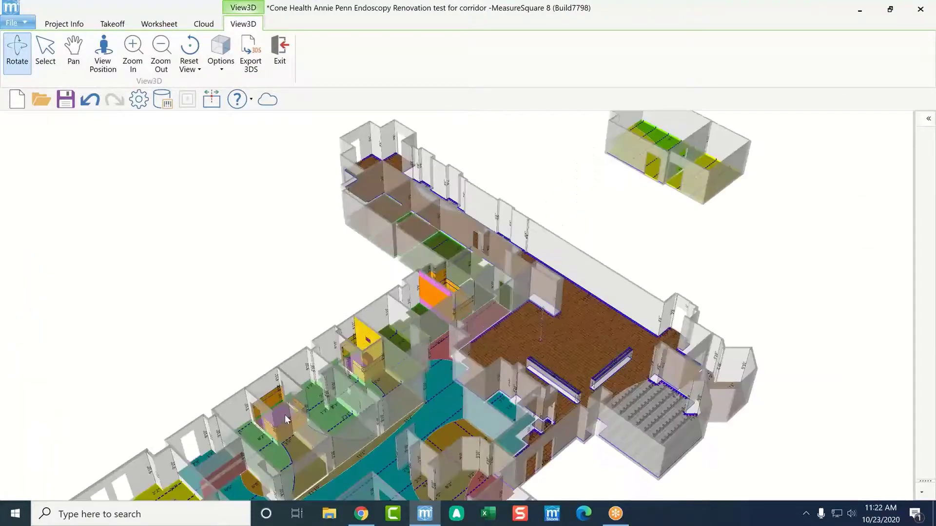
scroll(373, 439, "up", 1)
scroll(369, 295, "up", 2)
middle_click_drag(366, 275, 371, 181)
middle_click_drag(349, 353, 347, 291)
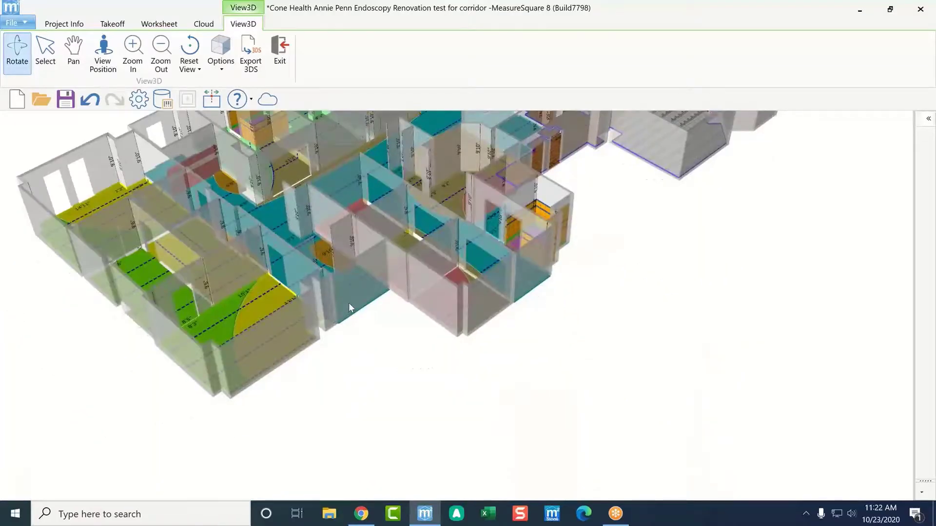
scroll(349, 308, "up", 3)
scroll(381, 259, "up", 1)
middle_click_drag(343, 332, 380, 253)
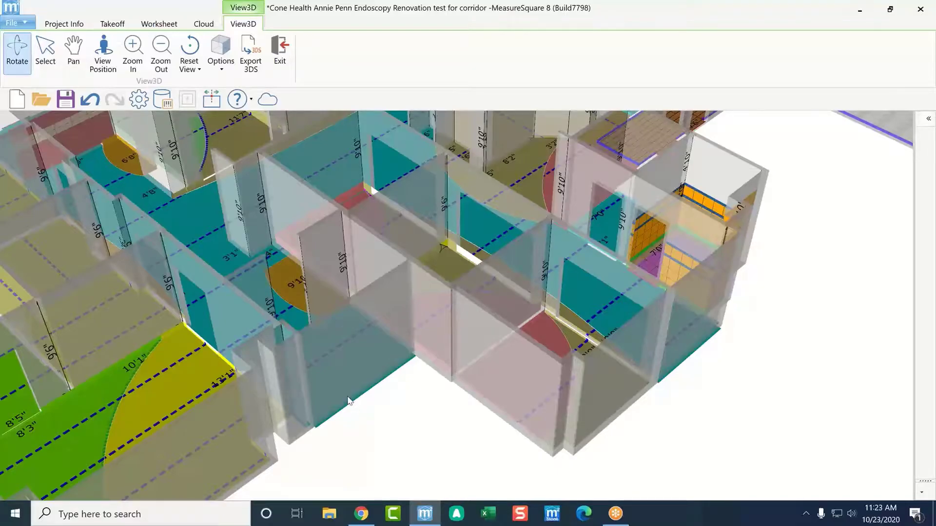
- Go back to the 2D takeoff plan and review the coved Rm44 corridor and its surrounding rooms
left_click(121, 26)
scroll(344, 213, "down", 6)
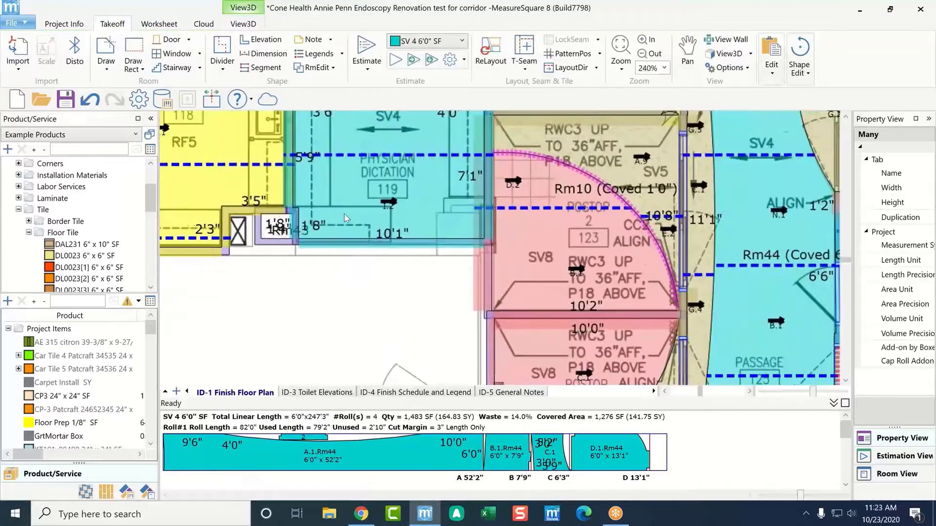
scroll(344, 214, "down", 1)
middle_click_drag(344, 214, 335, 274)
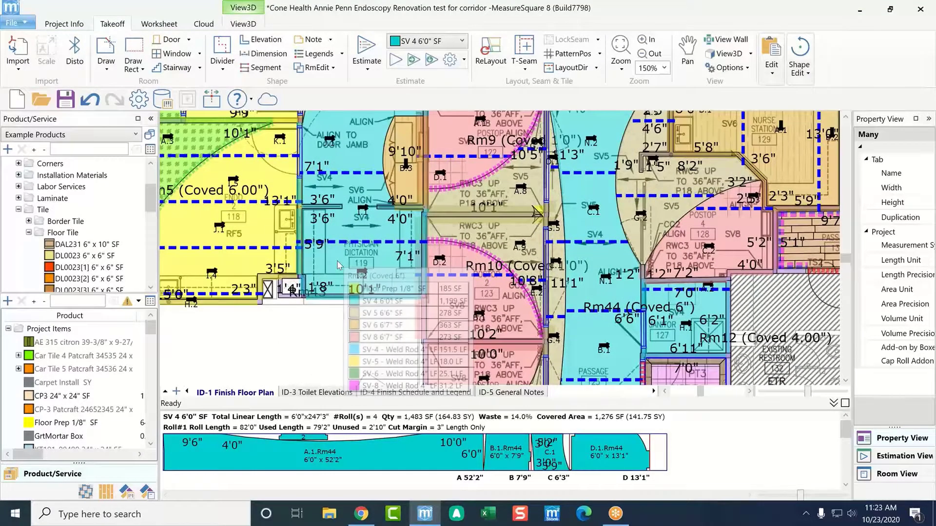
scroll(339, 267, "down", 2)
scroll(335, 261, "down", 1)
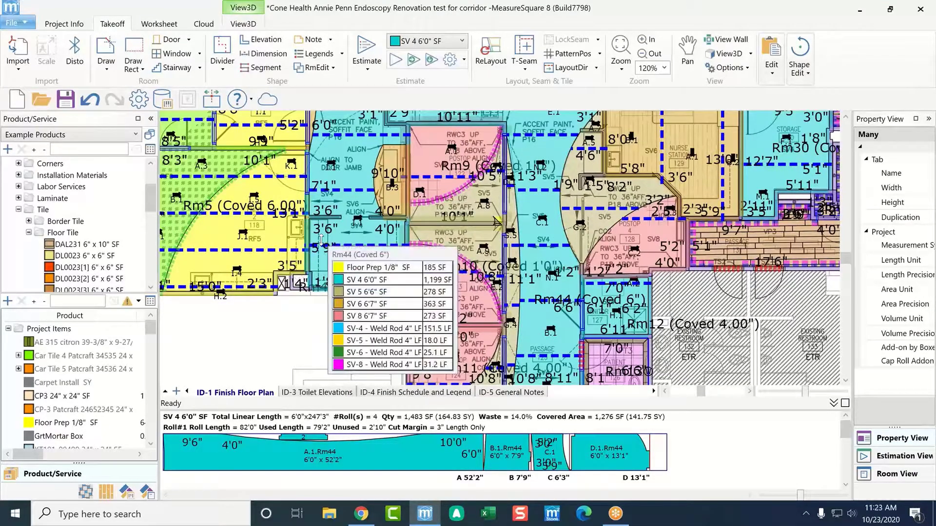
- Set the self coving of the SV 4 6'0" product to 6" in all rooms that use it on this plan
scroll(96, 368, "down", 1)
scroll(96, 368, "down", 1)
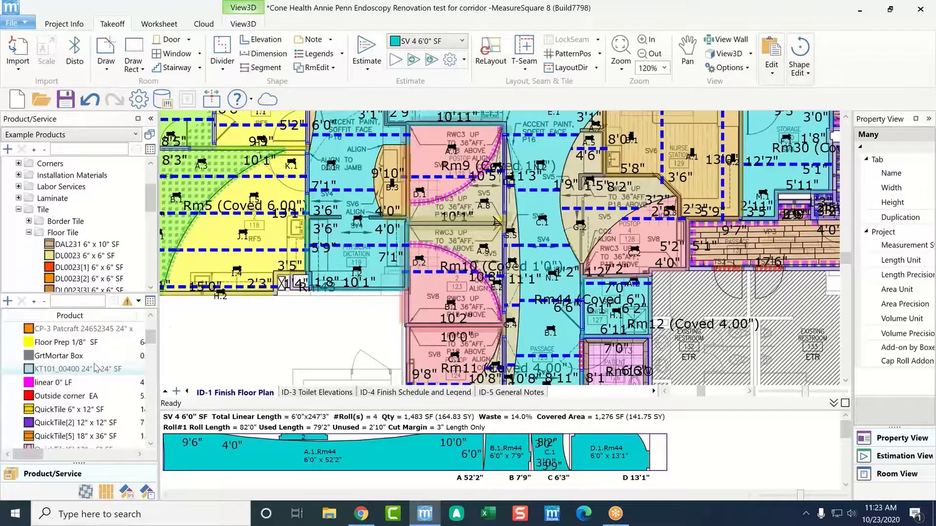
scroll(96, 368, "up", 2)
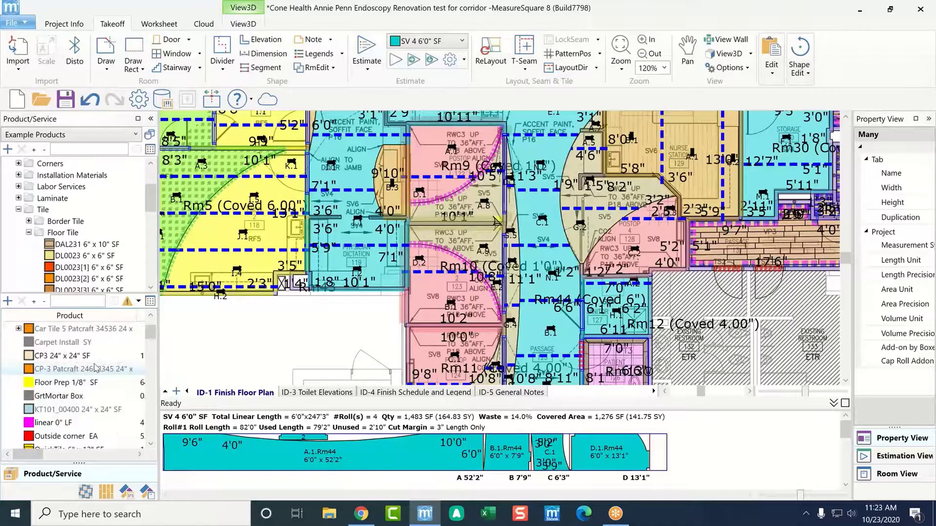
scroll(96, 368, "down", 4)
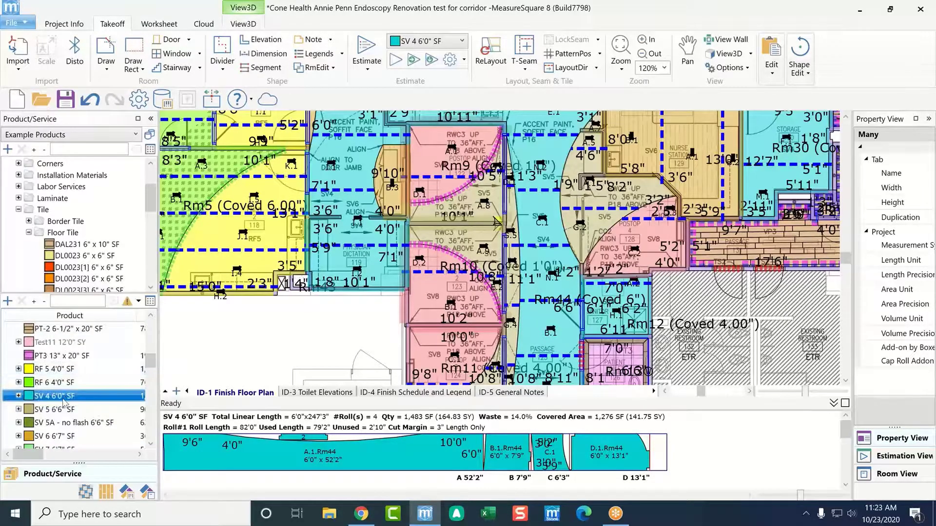
right_click(44, 397)
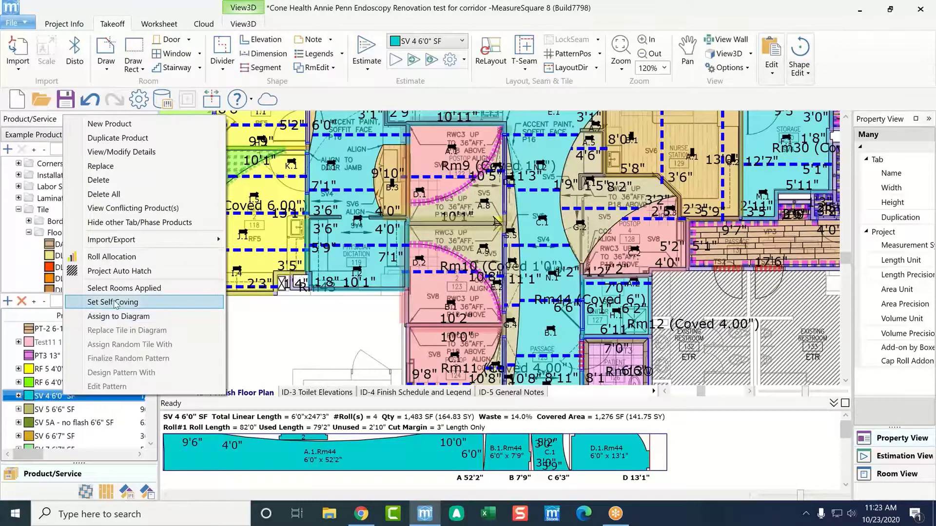
left_click(118, 303)
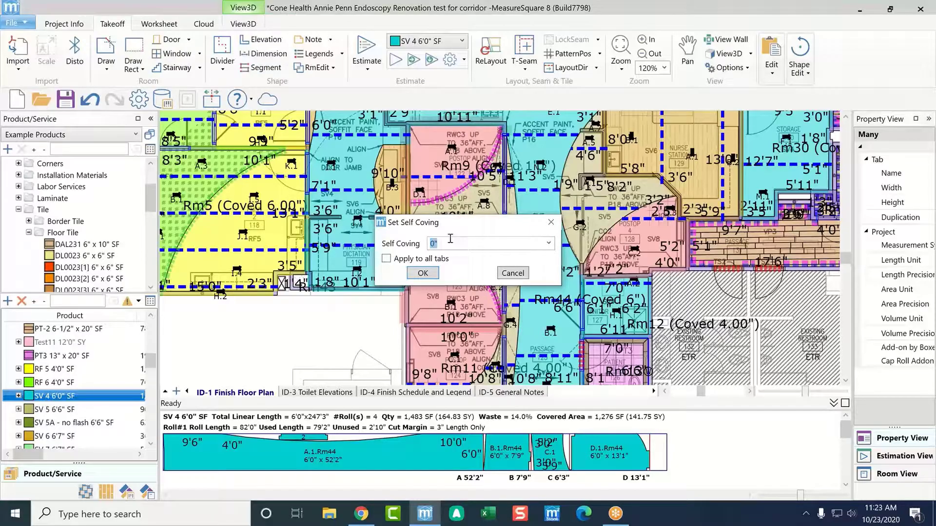
type("6\"")
left_click(423, 274)
- Shift the horizontal SV 4 seam that runs through Passage 112 in Rm44 closer to the corridor's upper wall
scroll(373, 299, "down", 3)
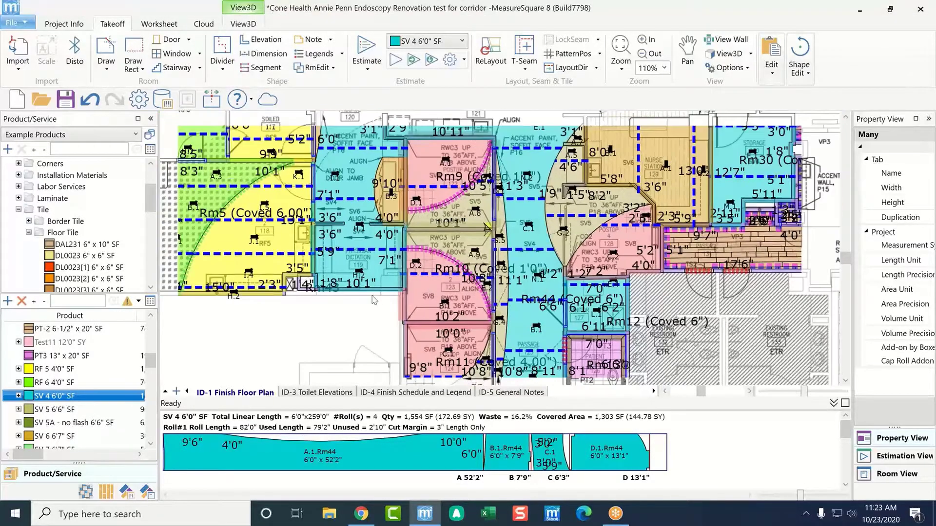
scroll(373, 300, "down", 3)
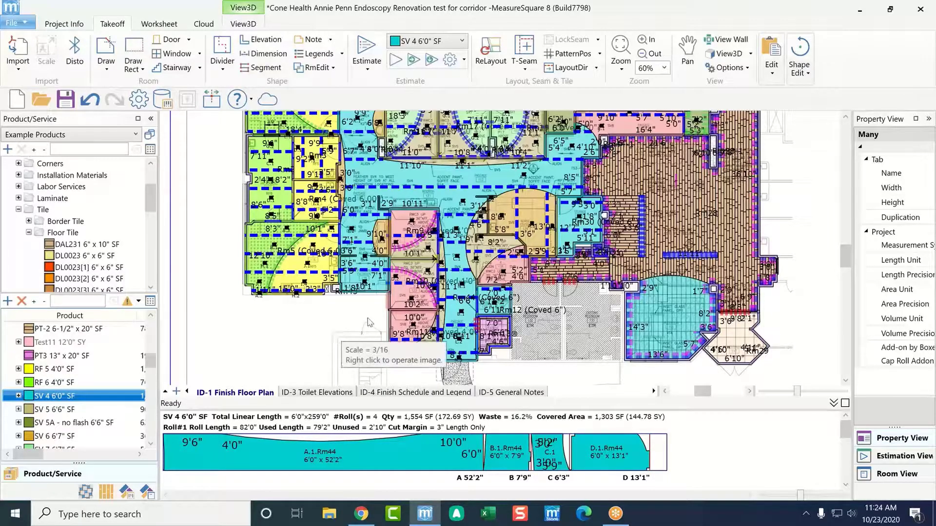
scroll(392, 197, "up", 4)
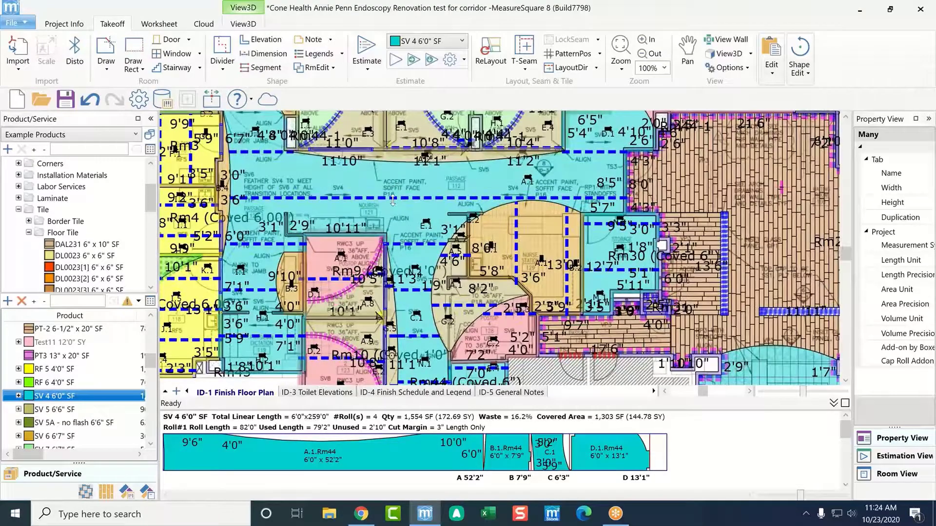
mouse_move(393, 200)
left_click(393, 200)
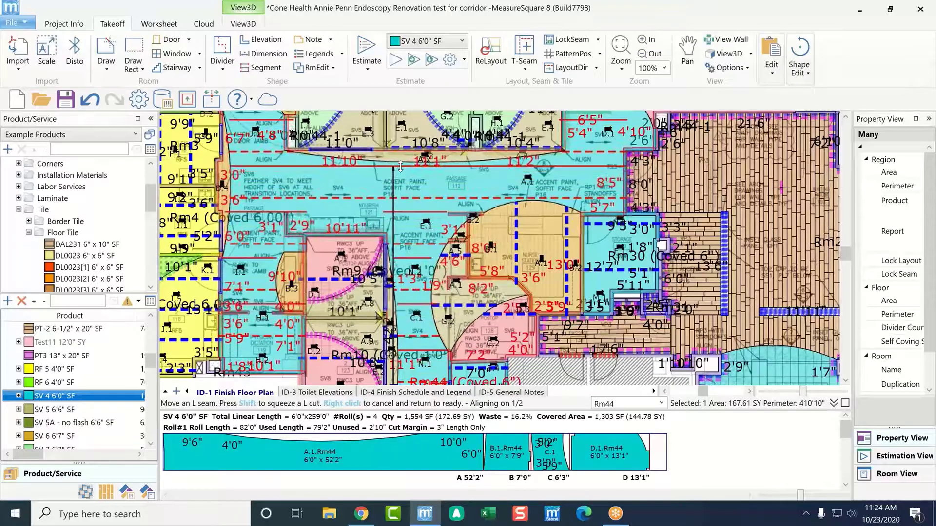
left_click(399, 167)
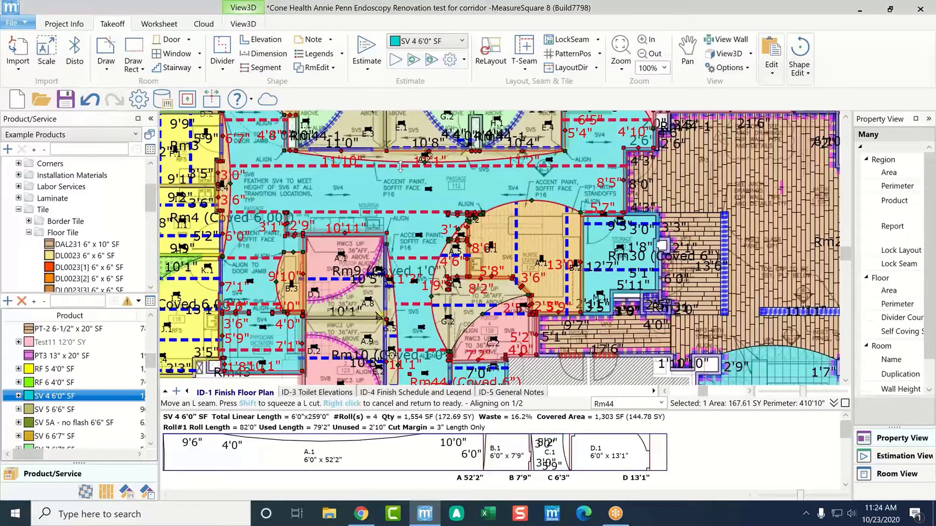
mouse_move(393, 195)
scroll(393, 191, "down", 2)
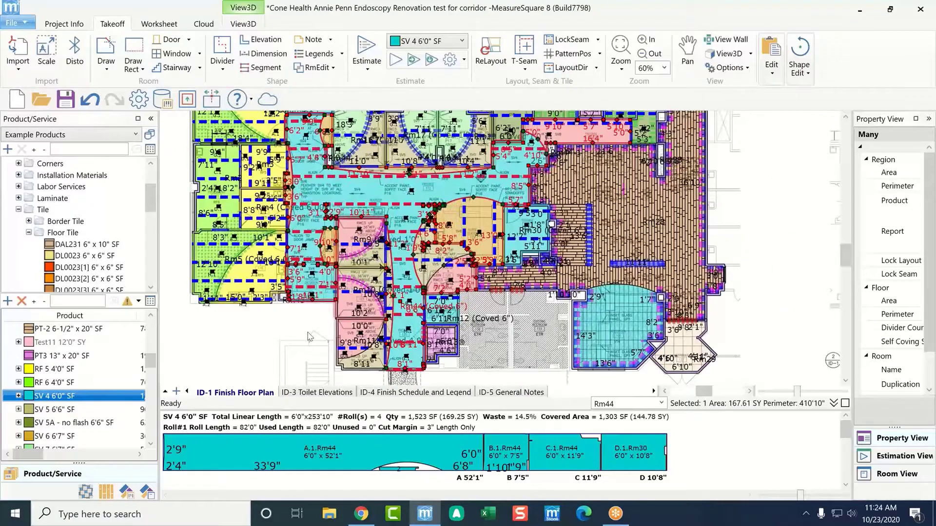
left_click(306, 336)
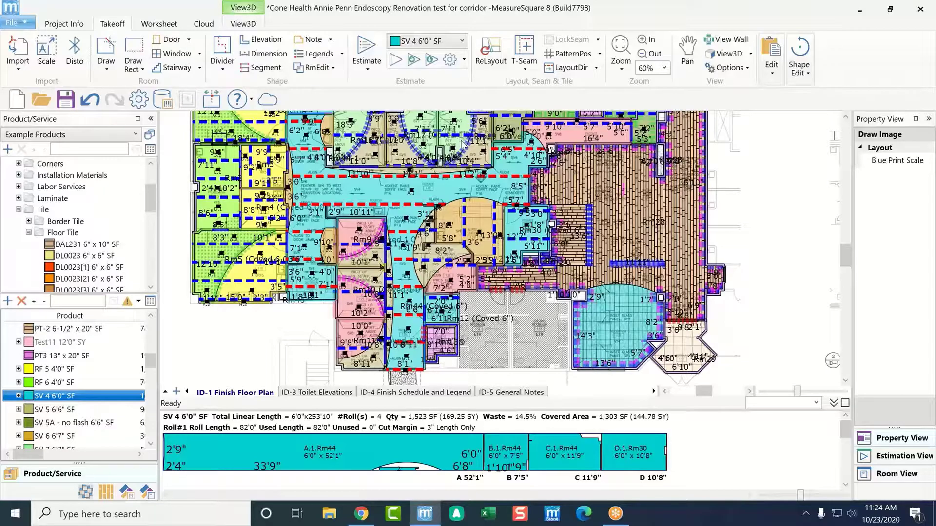
- Recalculate the SV 4 6'0" estimate and review how its cuts are laid out on the rolls
scroll(408, 210, "down", 1)
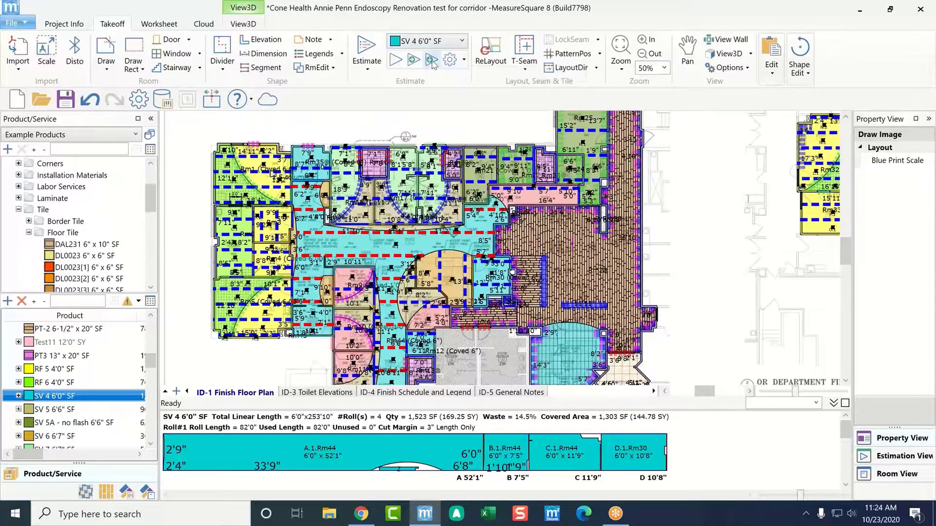
left_click(431, 60)
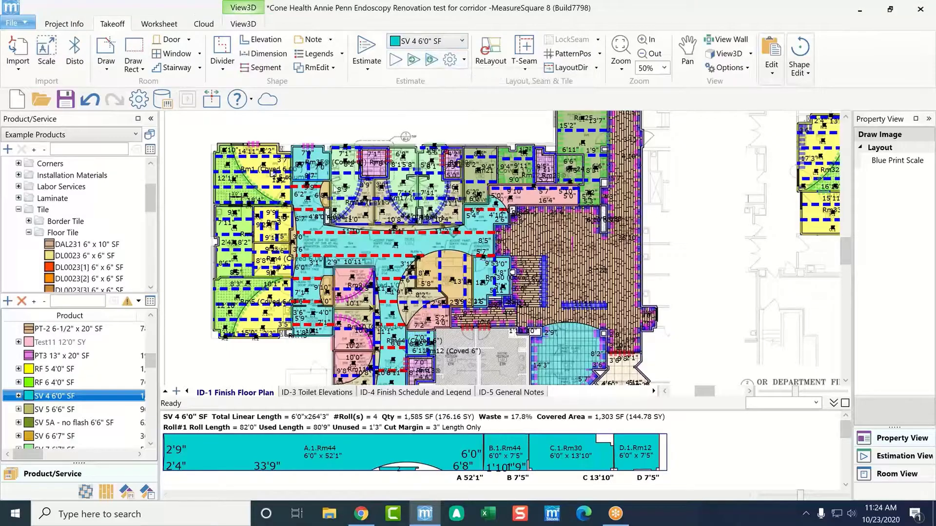
mouse_move(312, 275)
left_click_drag(374, 410, 369, 376)
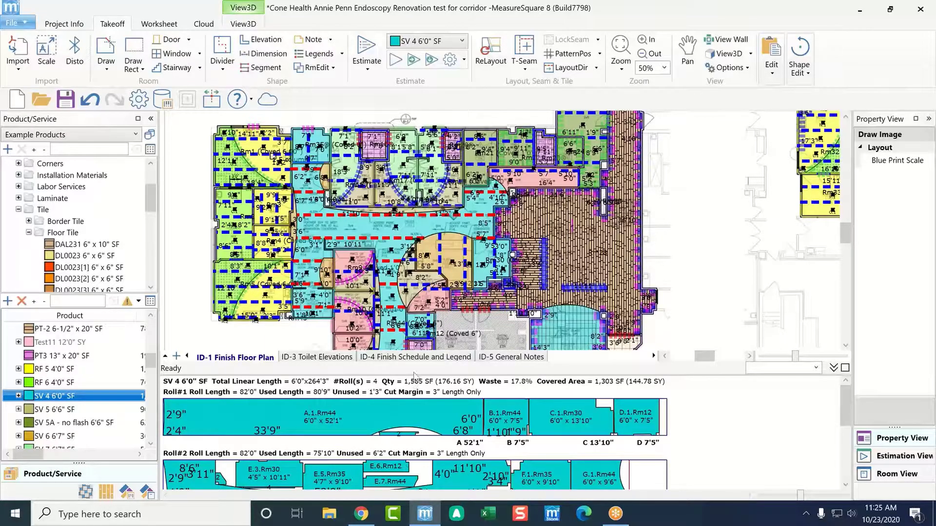
left_click_drag(417, 374, 389, 473)
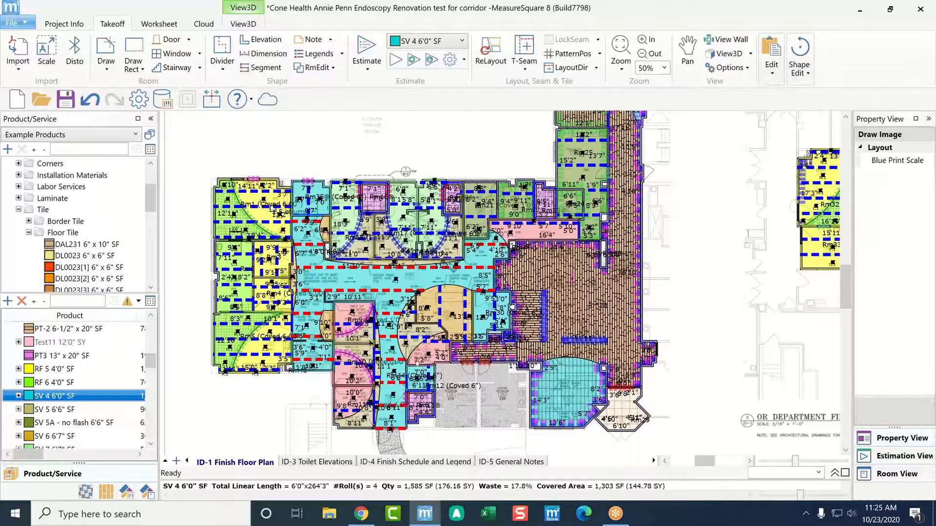
- Delete the room Rm12 covering Janitor 127
middle_click_drag(416, 364, 388, 306)
scroll(380, 291, "up", 2)
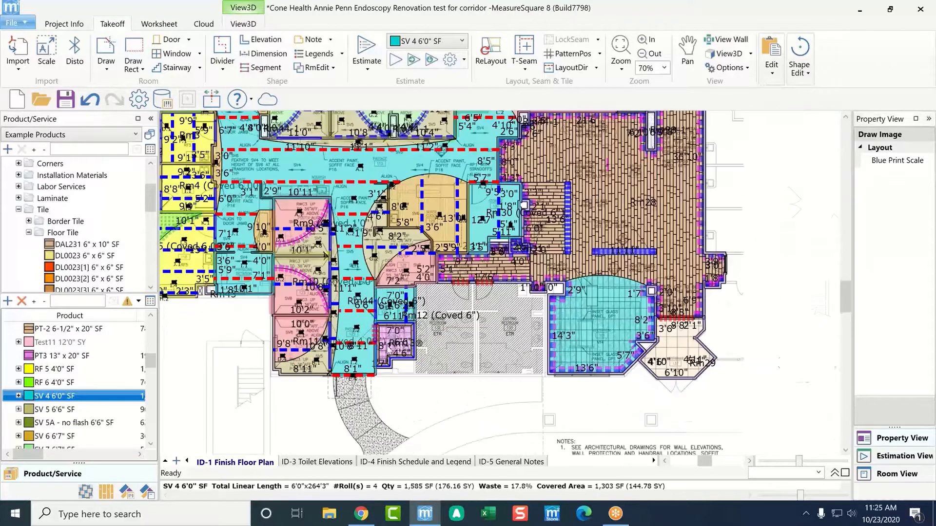
scroll(385, 294, "up", 2)
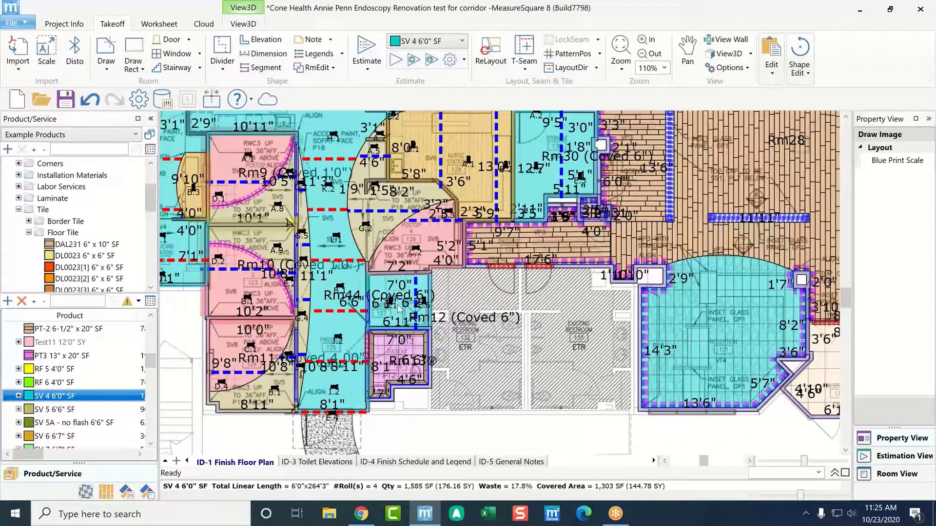
left_click(397, 309)
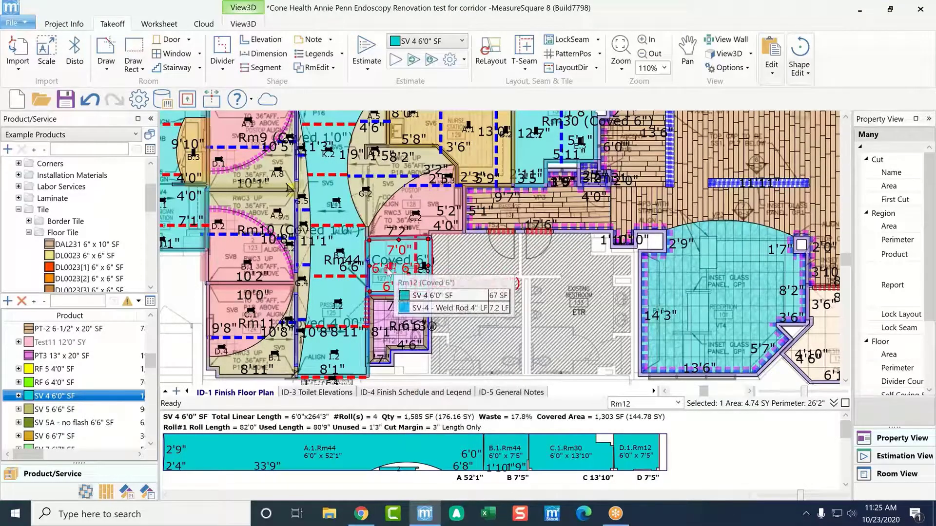
key("Delete")
- Redraw Janitor 127 as an L-shaped room that leaves out the 3'0" square fixture, and assign SV 4 6'0" to it
scroll(393, 263, "up", 4)
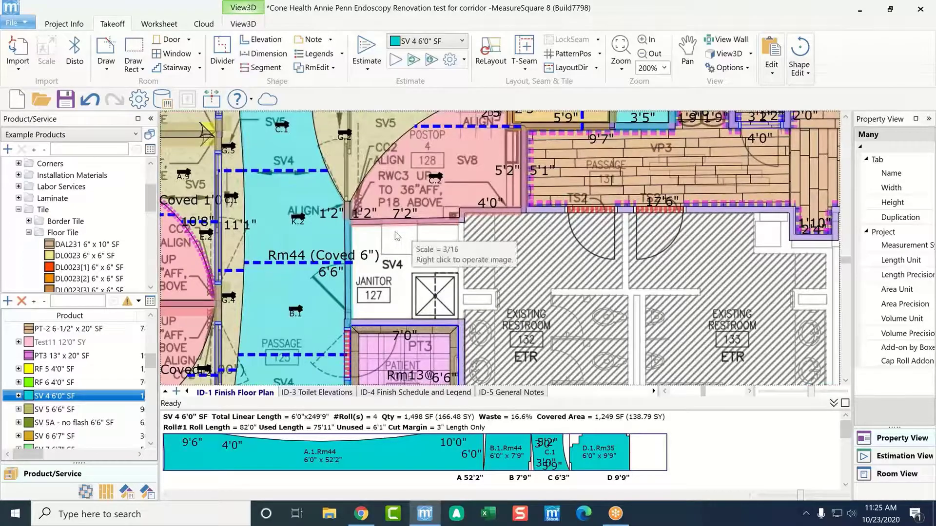
left_click(106, 47)
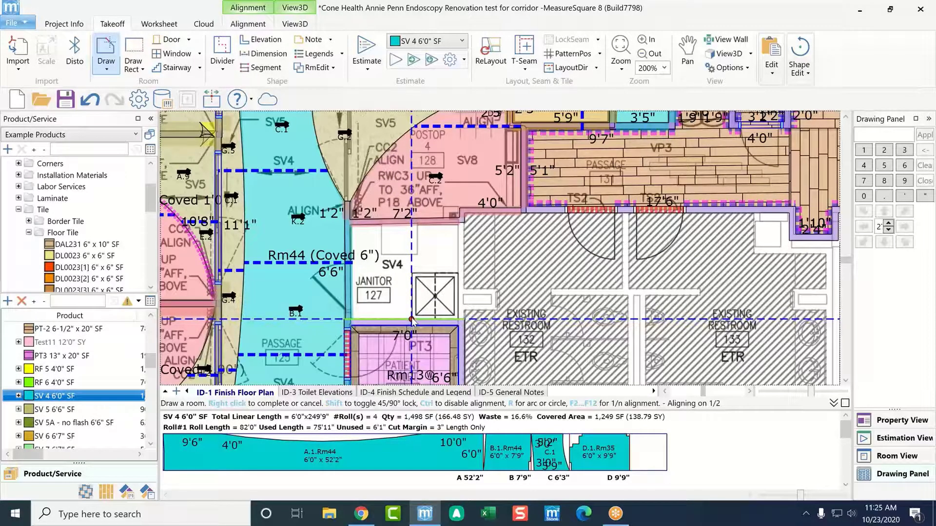
left_click(412, 320)
left_click(412, 273)
left_click(457, 273)
left_click(457, 273)
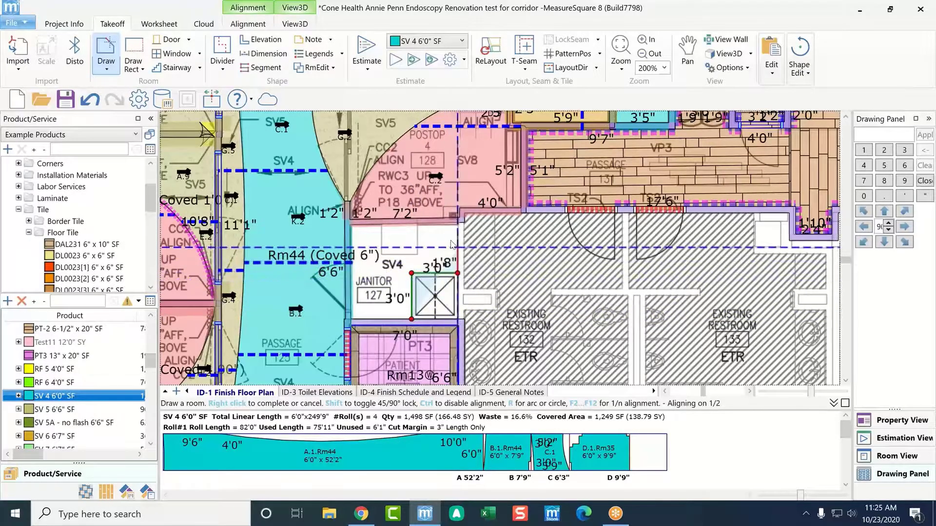
left_click(458, 224)
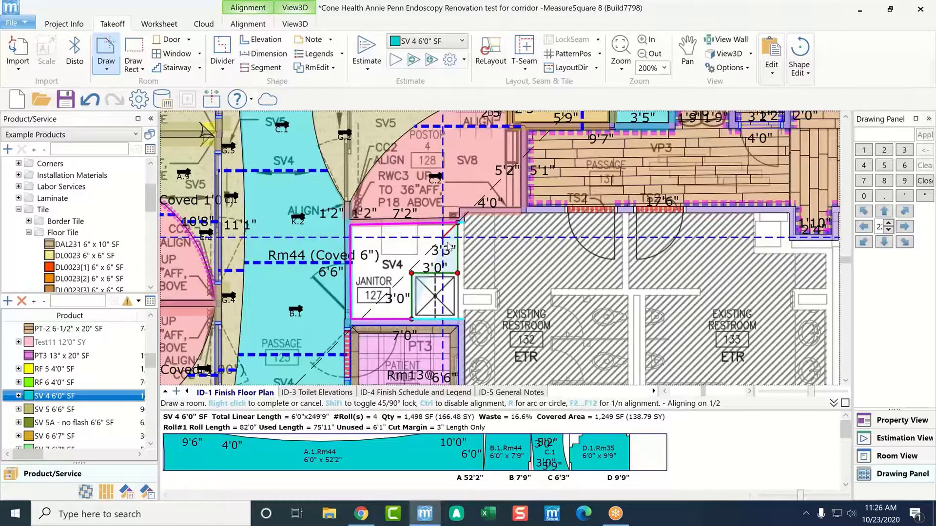
right_click(460, 238)
right_click(508, 245)
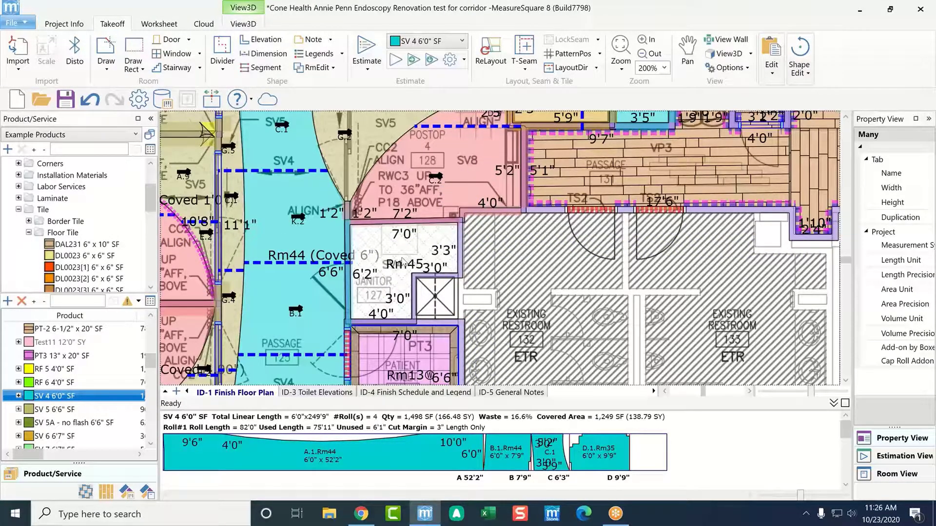
left_click_drag(43, 397, 405, 273)
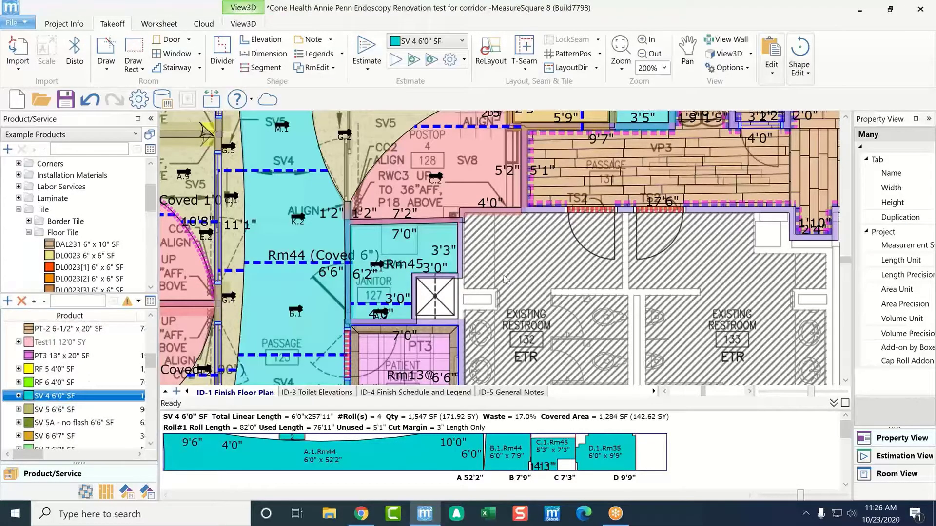
- Review the SV 4 areas and the coved corridor Rm44 across the whole finish floor plan
scroll(504, 279, "down", 2)
scroll(504, 279, "down", 1)
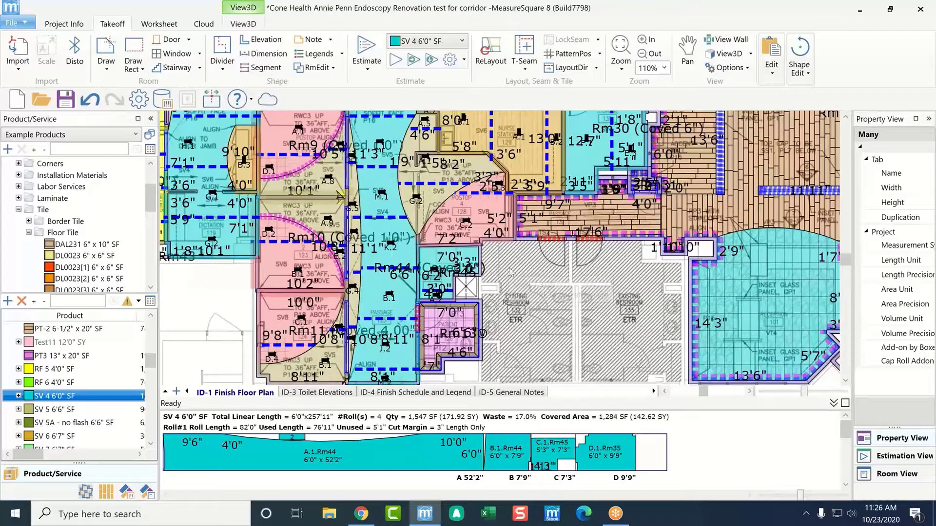
scroll(552, 286, "down", 1)
scroll(554, 287, "down", 1)
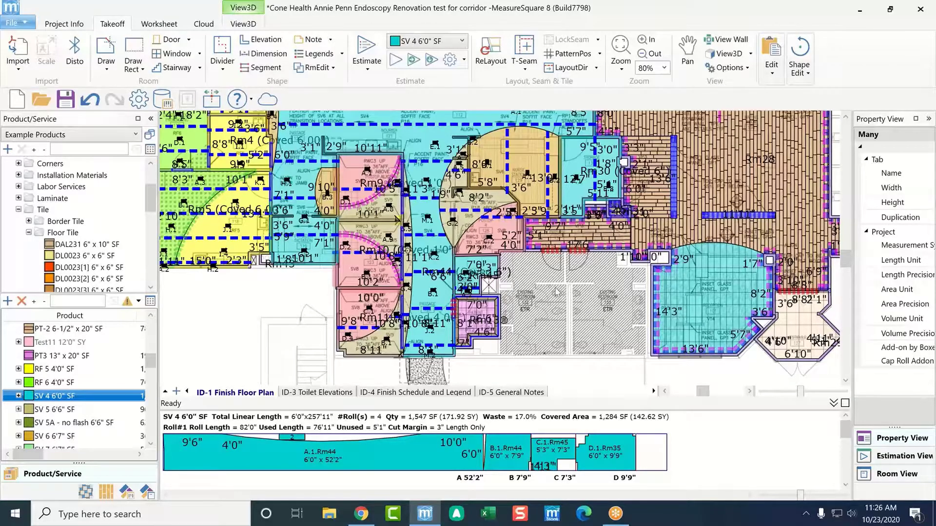
scroll(546, 291, "down", 1)
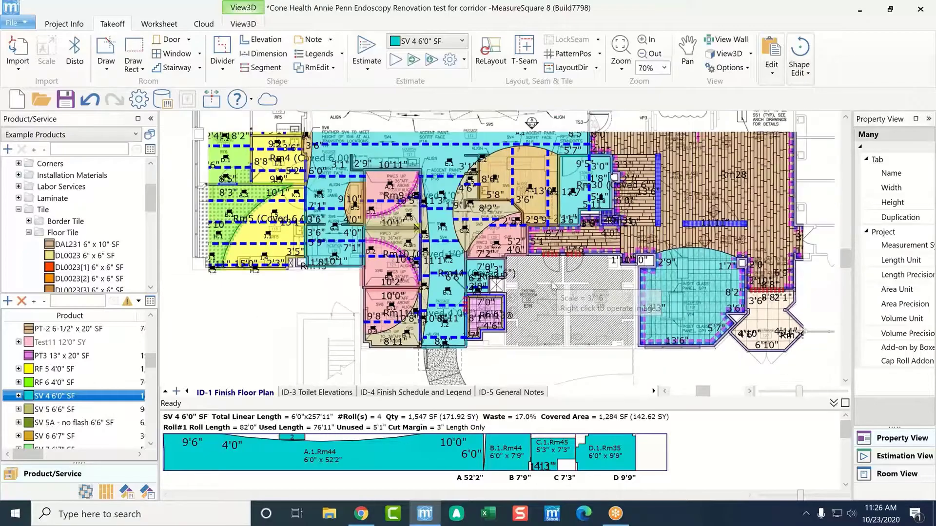
scroll(527, 319, "down", 2)
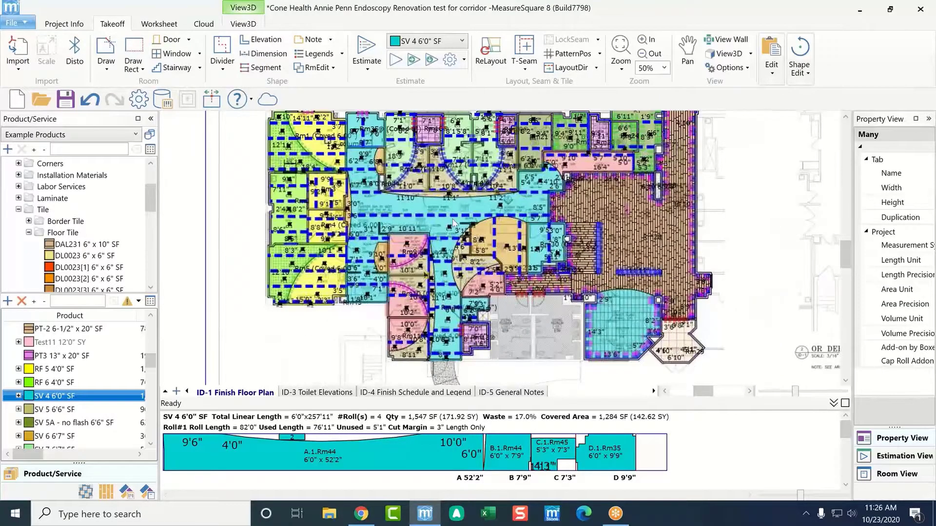
mouse_move(427, 218)
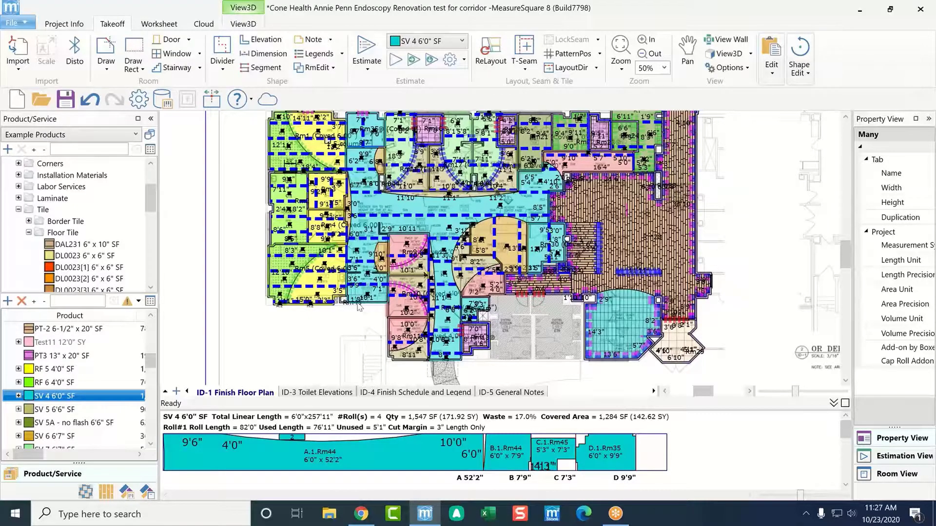
mouse_move(387, 308)
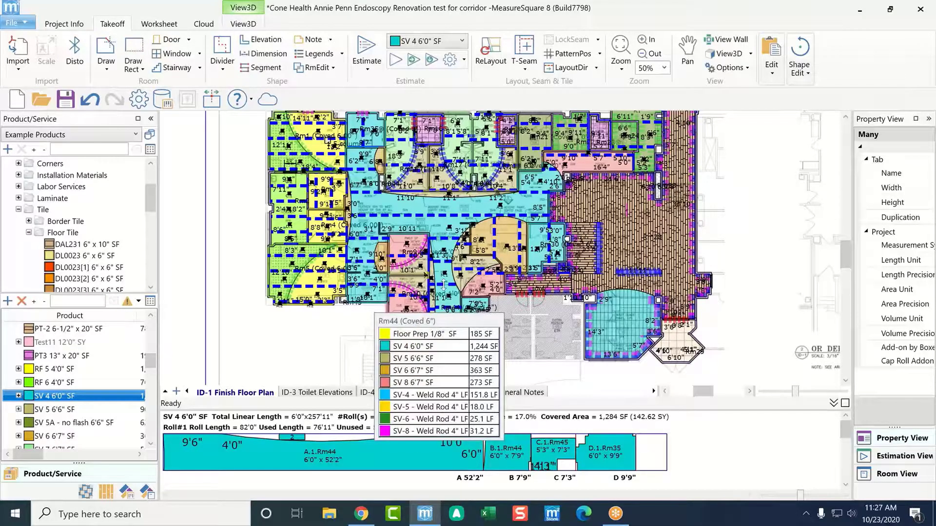
- Examine up close the part of Rm44 where SV 4 meets the SV8 passage and the wood-look floor of Rm28
middle_click_drag(494, 196, 485, 212)
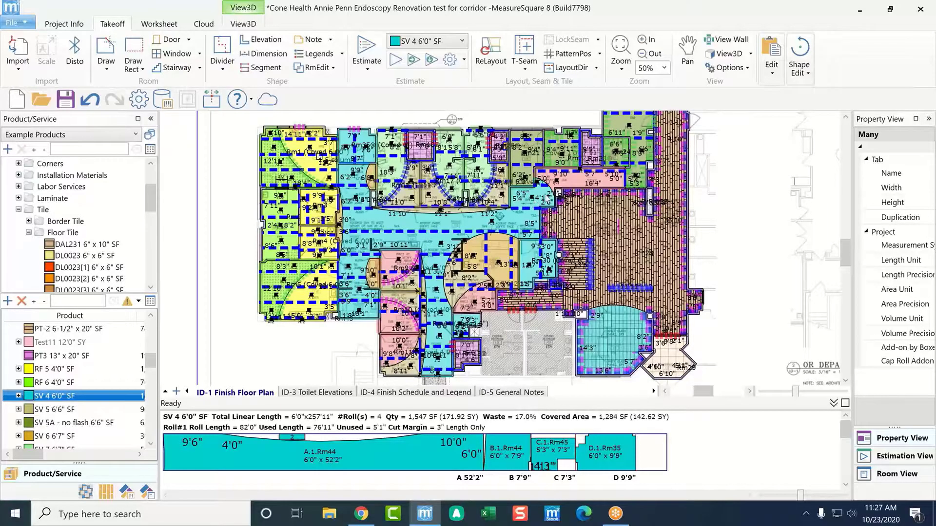
scroll(549, 187, "up", 4)
scroll(549, 185, "up", 2)
middle_click_drag(550, 186, 467, 196)
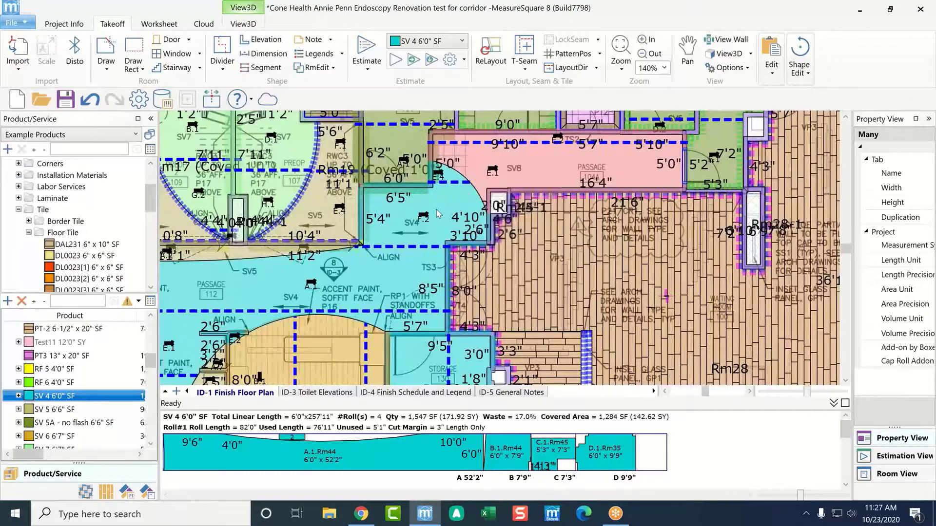
scroll(438, 213, "down", 2)
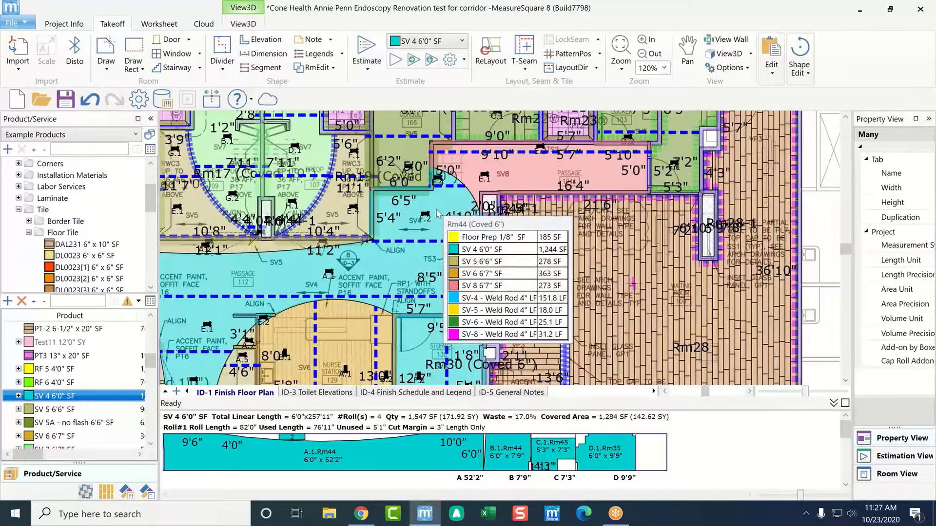
scroll(437, 213, "down", 1)
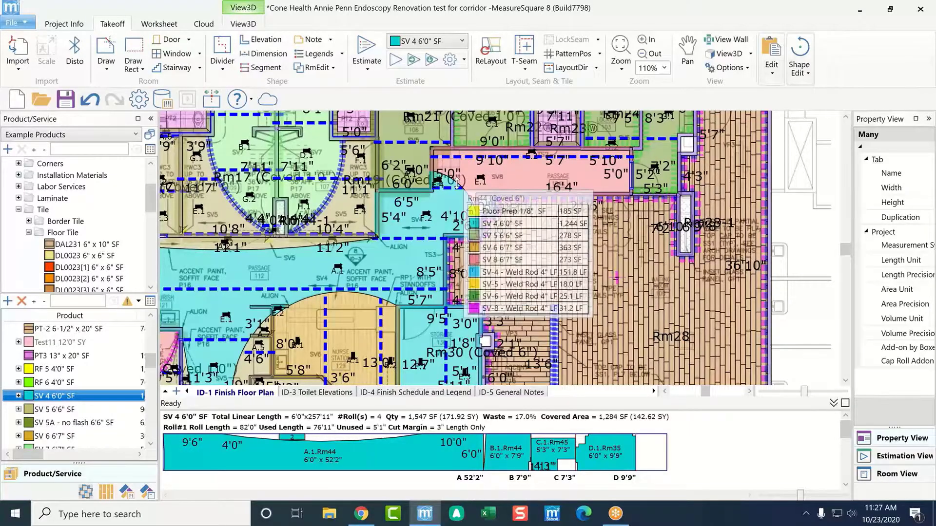
- Delete the curved divider in Rm44 between the SV 4 corridor and the SV8 passage 104A
left_click(223, 71)
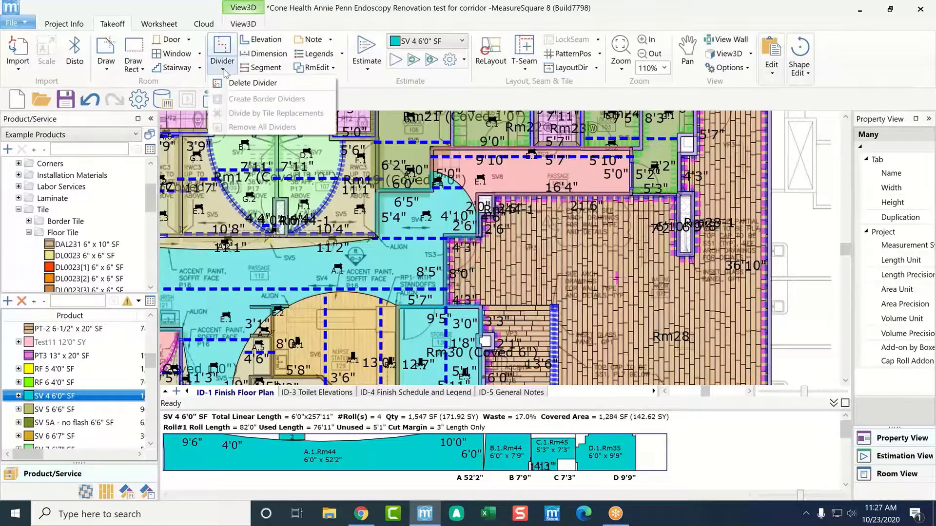
left_click(246, 83)
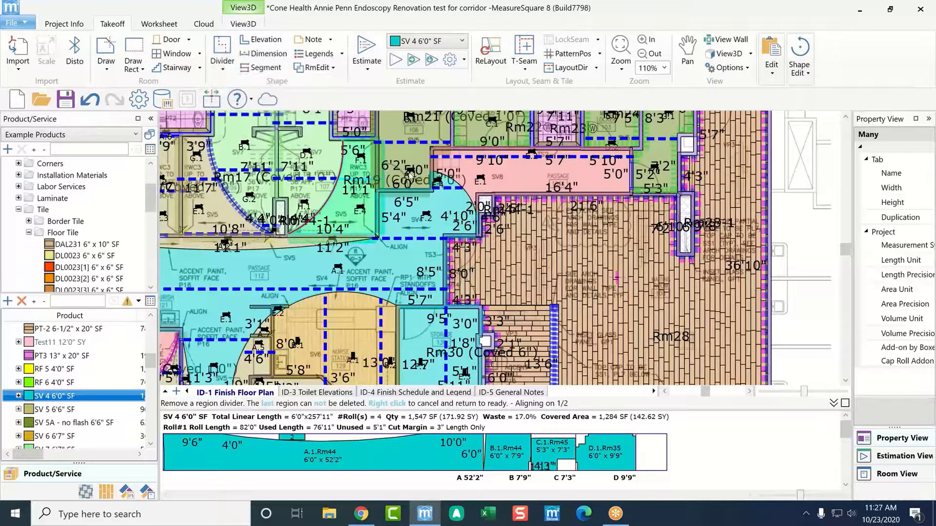
left_click(467, 187)
- Divide Rm44 with a curved divider from the passage's 5'0" wall along the drawn arc to the 4'10" wall
scroll(463, 205, "up", 2)
scroll(457, 214, "up", 2)
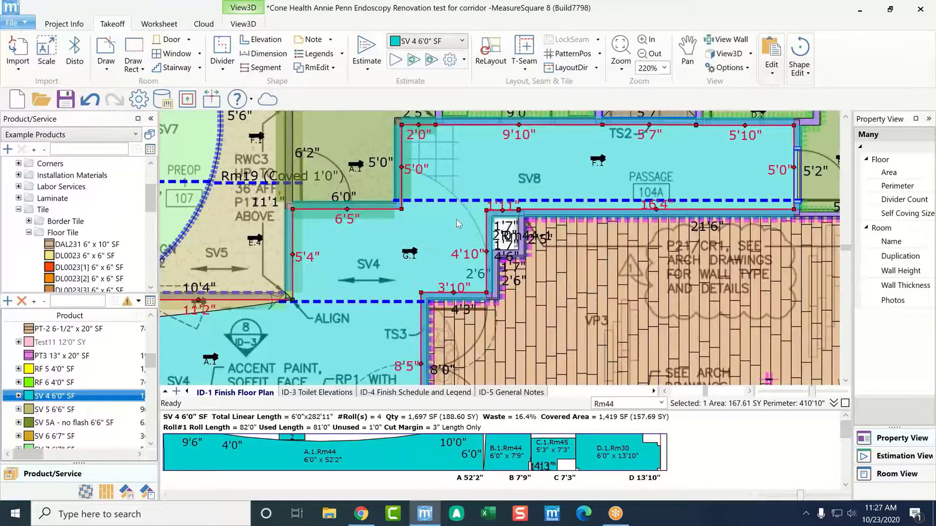
left_click(221, 49)
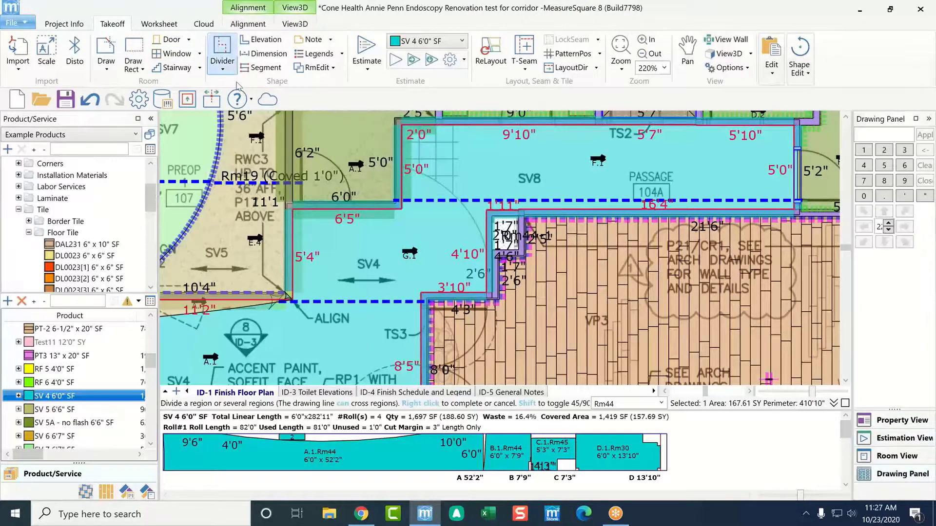
left_click(402, 168)
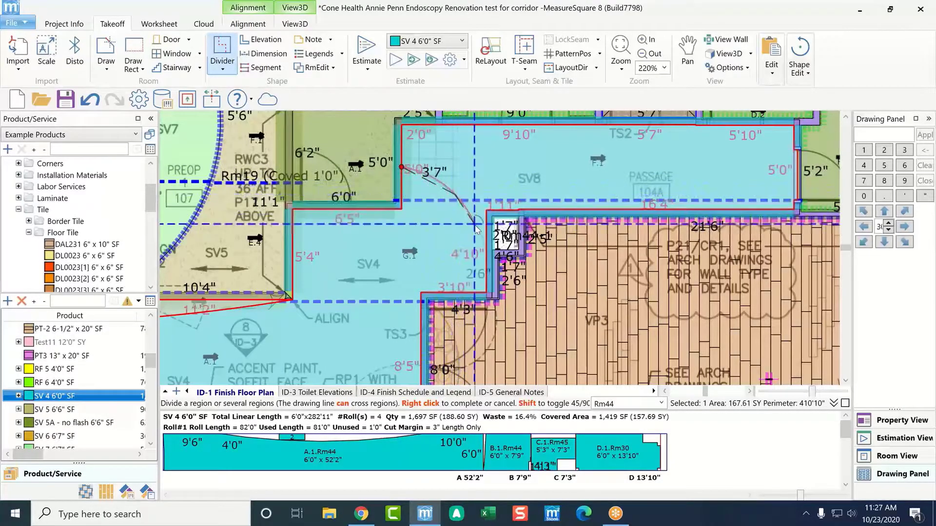
left_click(488, 252)
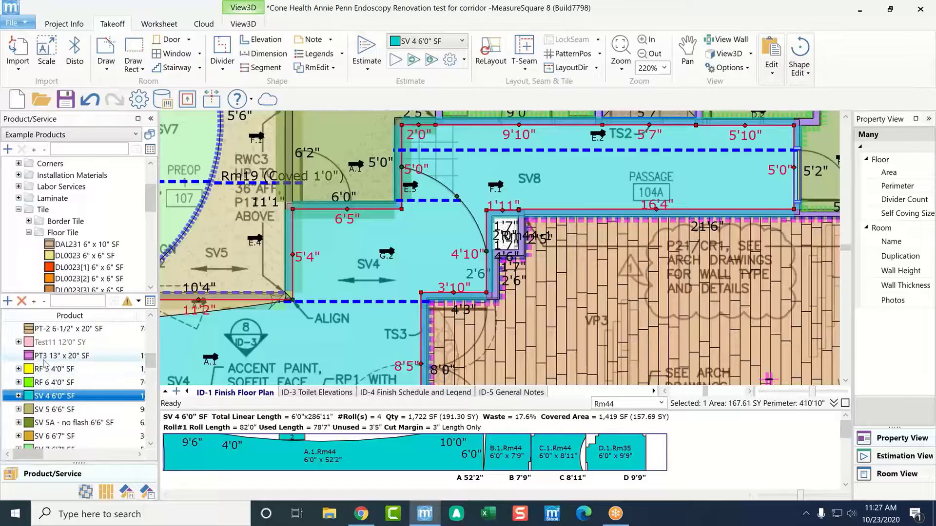
- Assign SV 8 6'7" SF to the Passage 104A region of Rm44
scroll(49, 363, "down", 1)
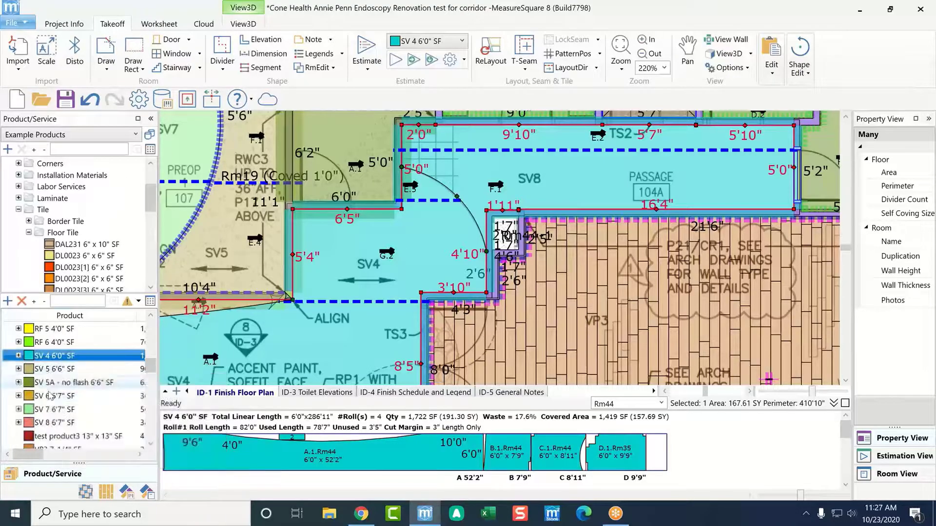
left_click_drag(38, 425, 539, 145)
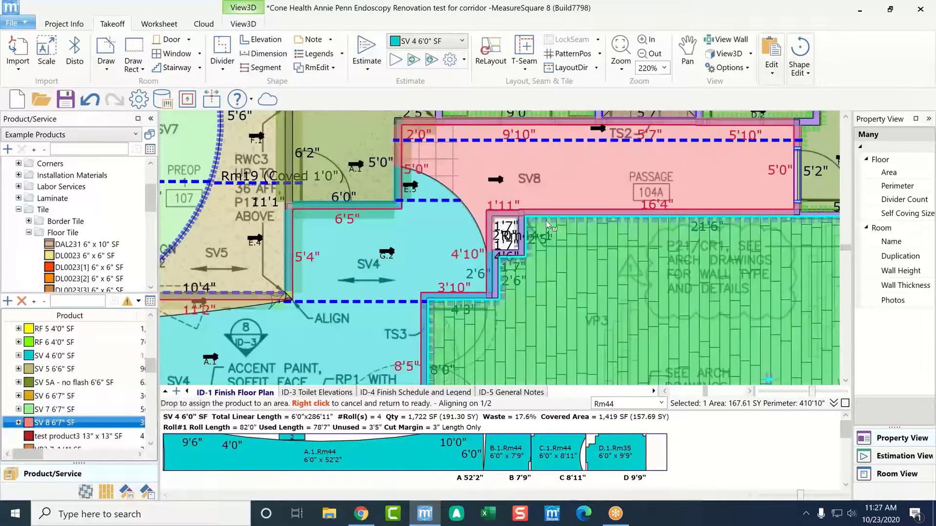
right_click(533, 260)
scroll(533, 260, "down", 5)
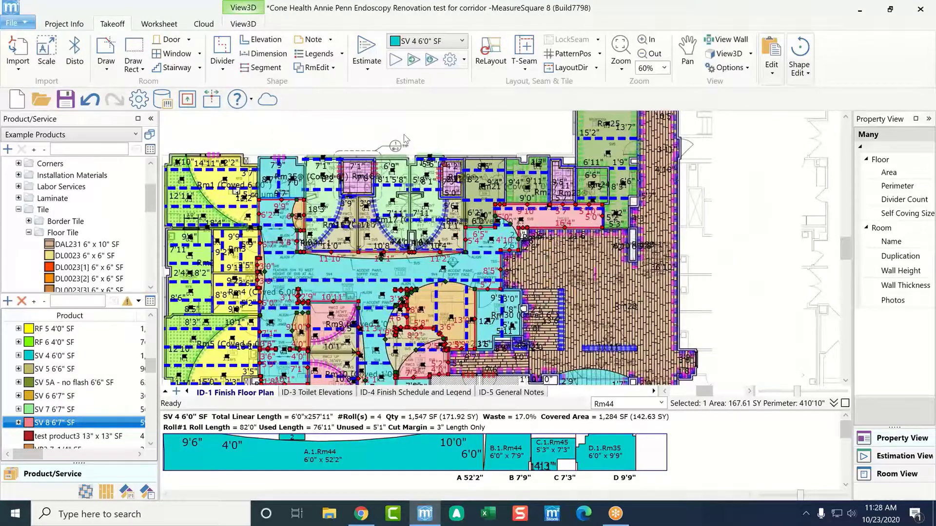
- Review the flooring regions around the nurse station, the Rm44 corridor and the wood-look floor on the finish floor plan
left_click(403, 138)
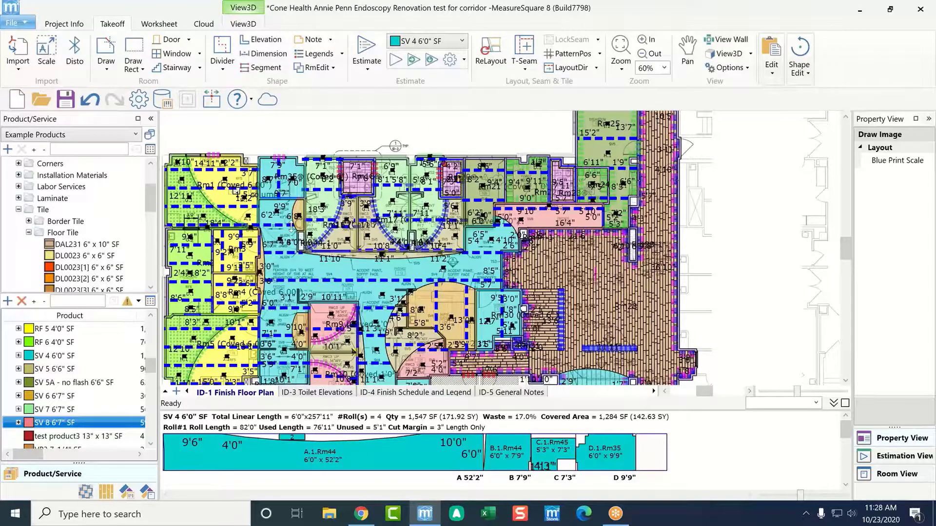
scroll(395, 328, "up", 5)
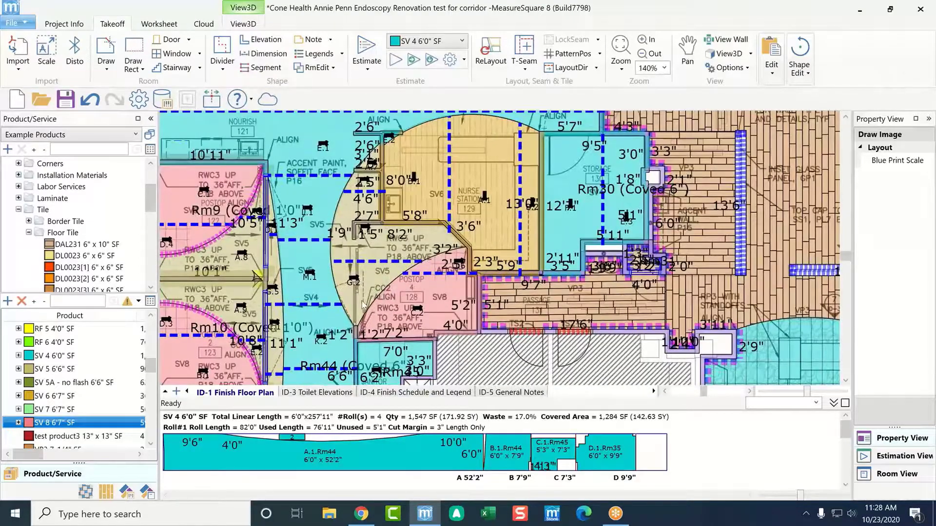
mouse_move(430, 238)
scroll(328, 258, "down", 3)
scroll(344, 252, "down", 3)
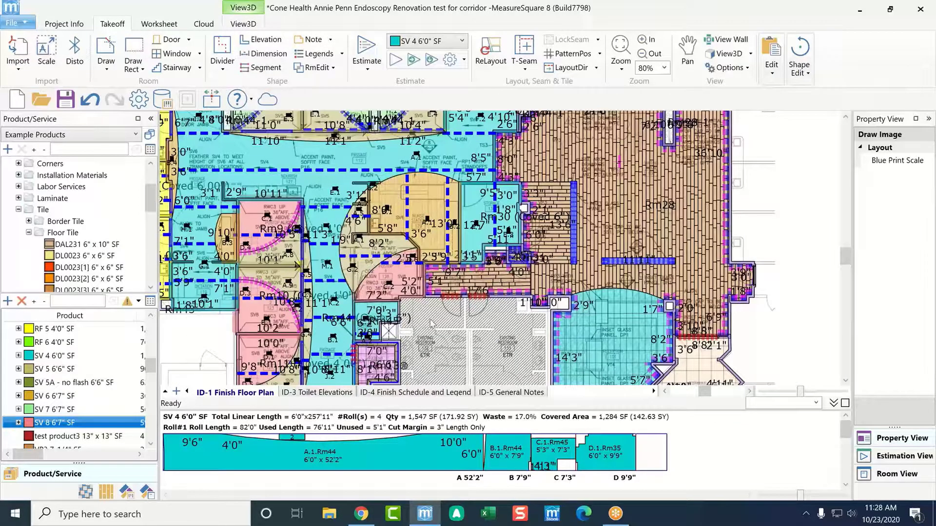
scroll(429, 323, "down", 2)
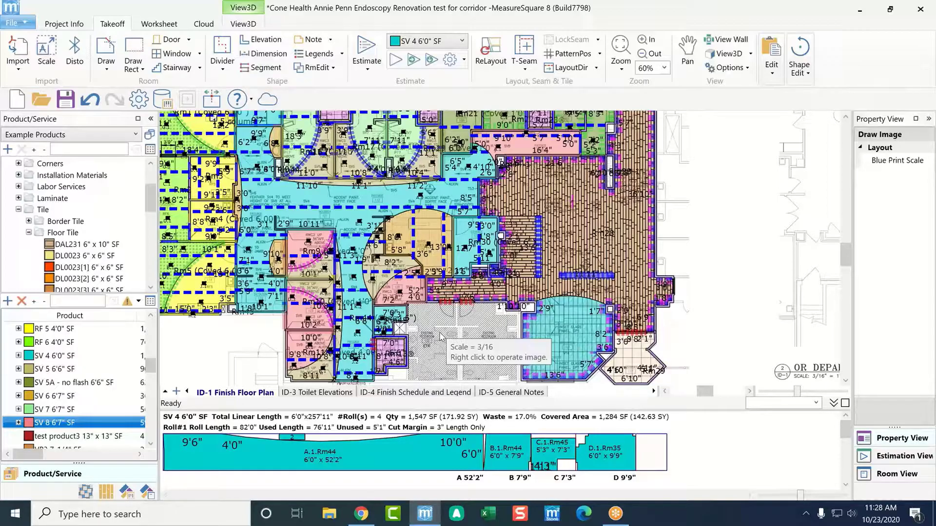
- Check the tile products in Patient Toilet 110 and view the border divider settings for its PT3 region
scroll(440, 336, "up", 5)
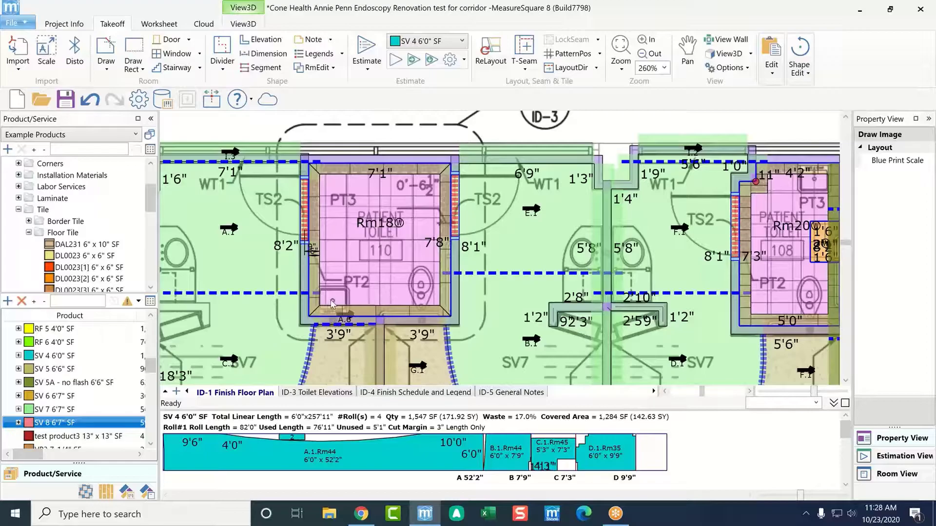
mouse_move(361, 254)
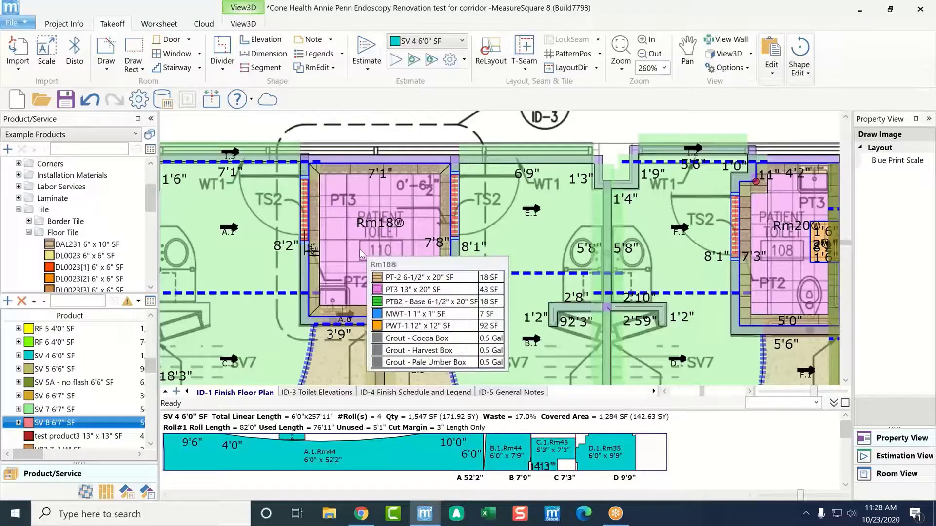
right_click(360, 253)
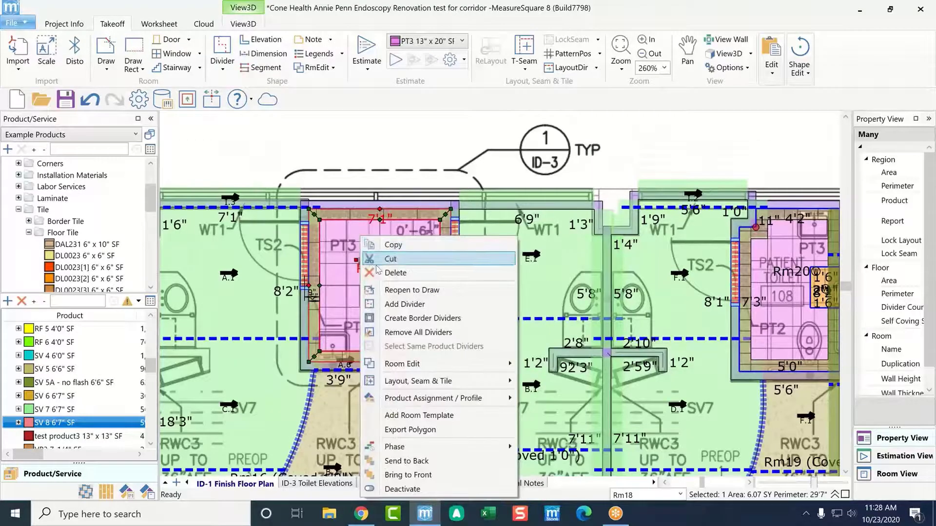
left_click(399, 319)
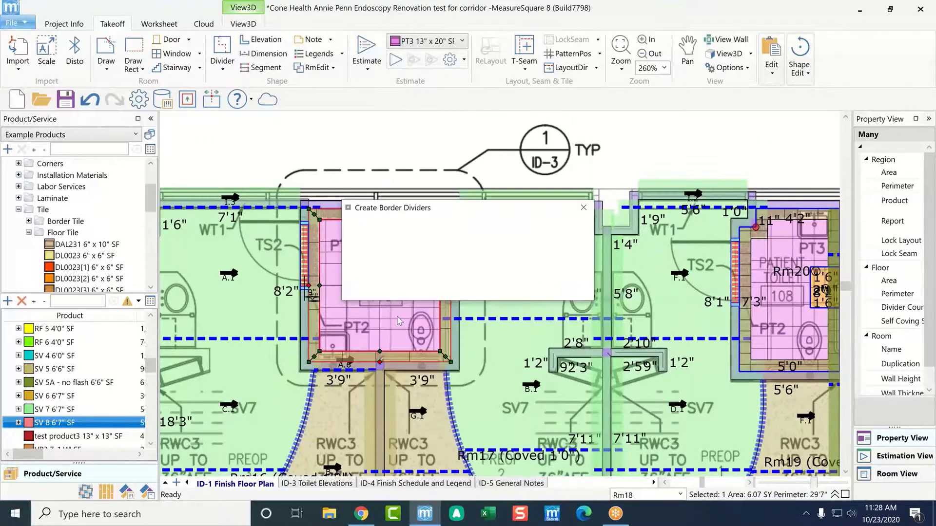
left_click(576, 210)
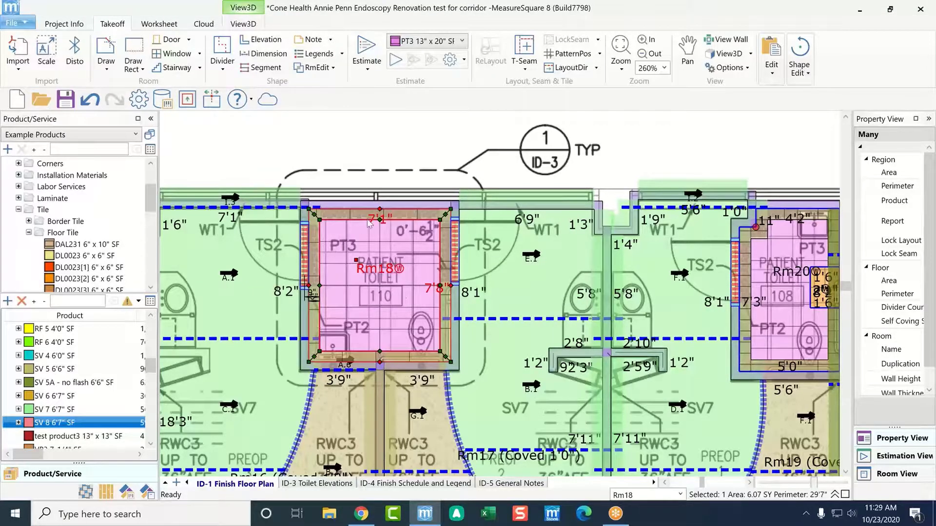
- Display the wall elevations of Patient Toilet 110 (Rm18) beside its floor plan
mouse_move(361, 306)
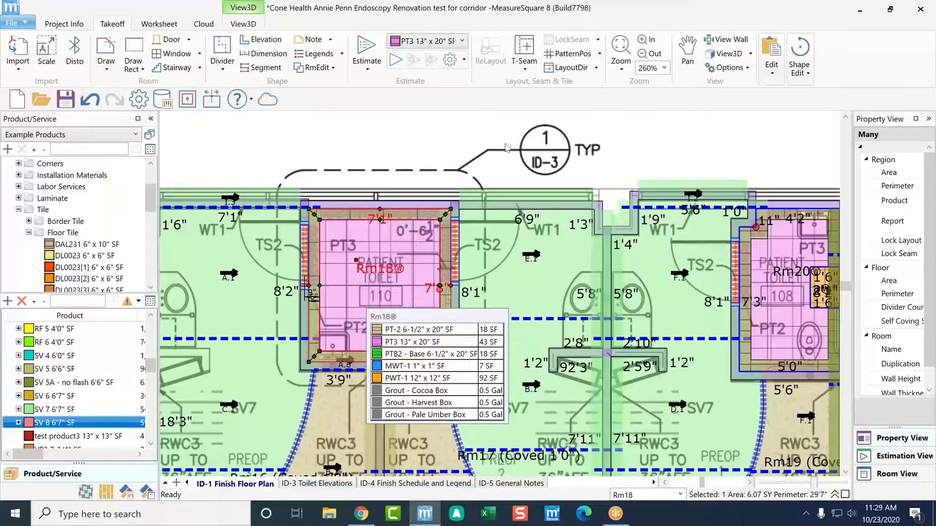
mouse_move(363, 285)
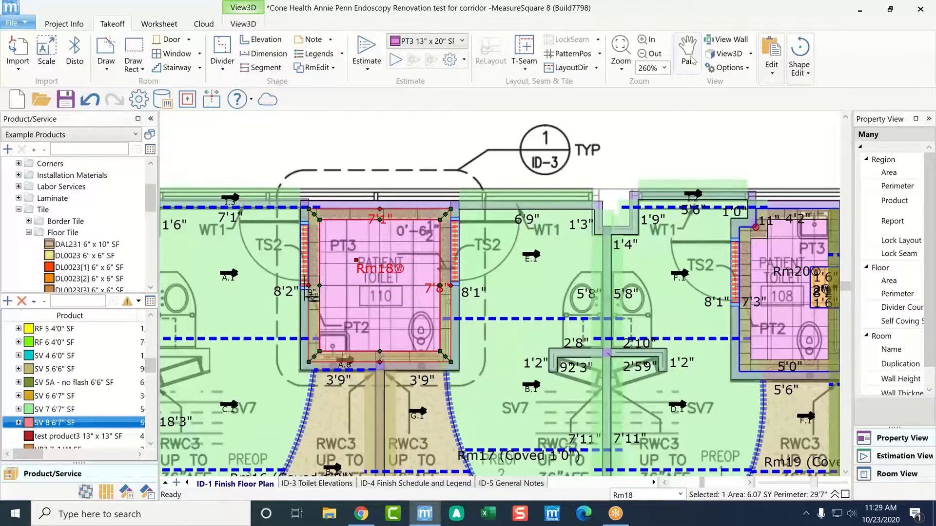
left_click(716, 44)
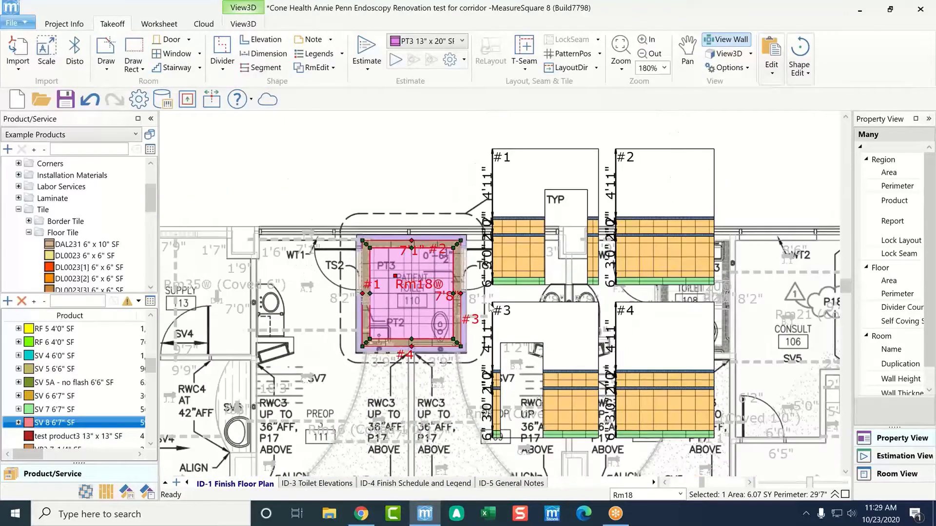
middle_click_drag(491, 307, 303, 289)
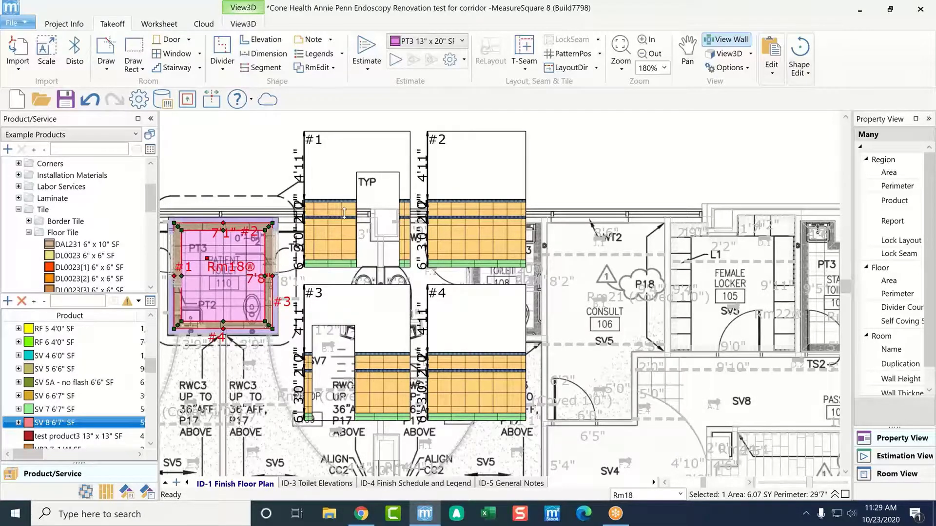
- Add a horizontal wall stack about 1'9" high above the upper mosaic band on wall #1 of Rm18
right_click(323, 174)
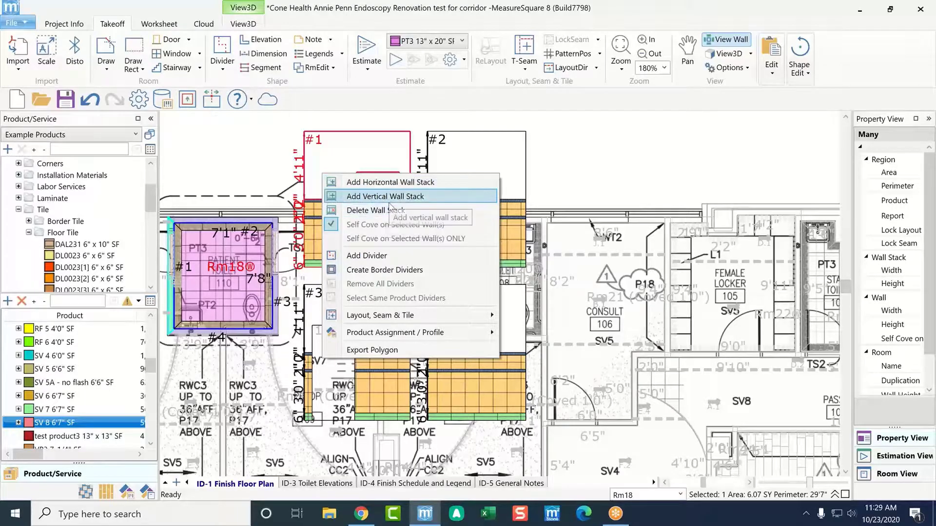
left_click(373, 183)
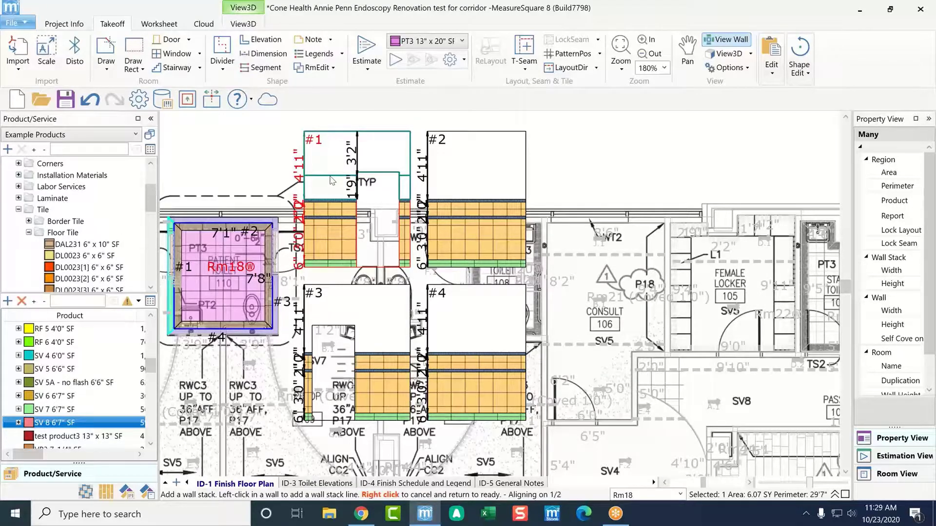
left_click(330, 177)
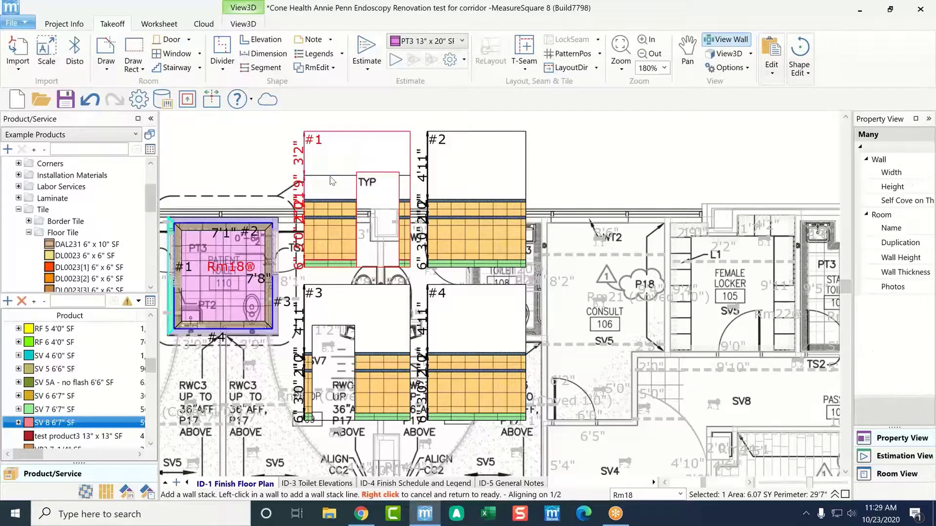
scroll(332, 181, "up", 5)
right_click(329, 187)
scroll(330, 190, "up", 5)
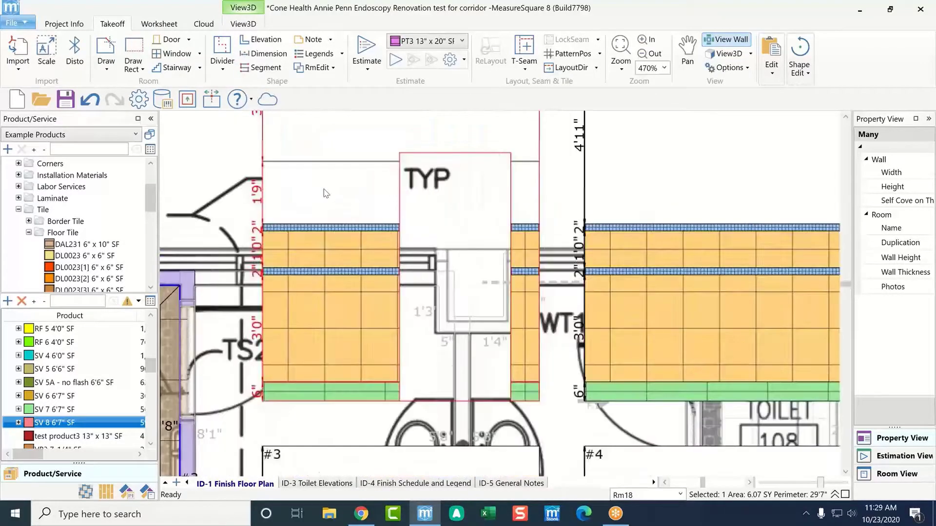
- Assign PWT-1 12" x 12" SF to the 1'9" stack on wall #1
mouse_move(325, 188)
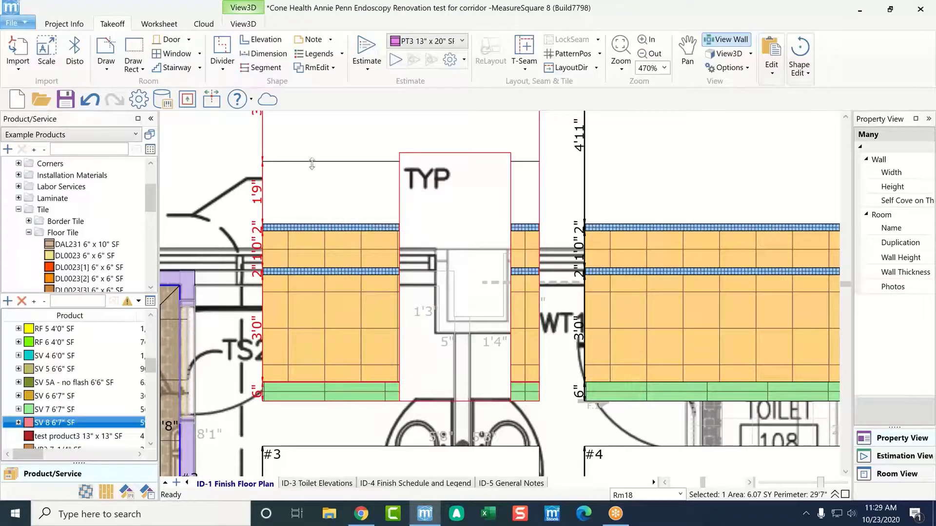
scroll(73, 367, "down", 4)
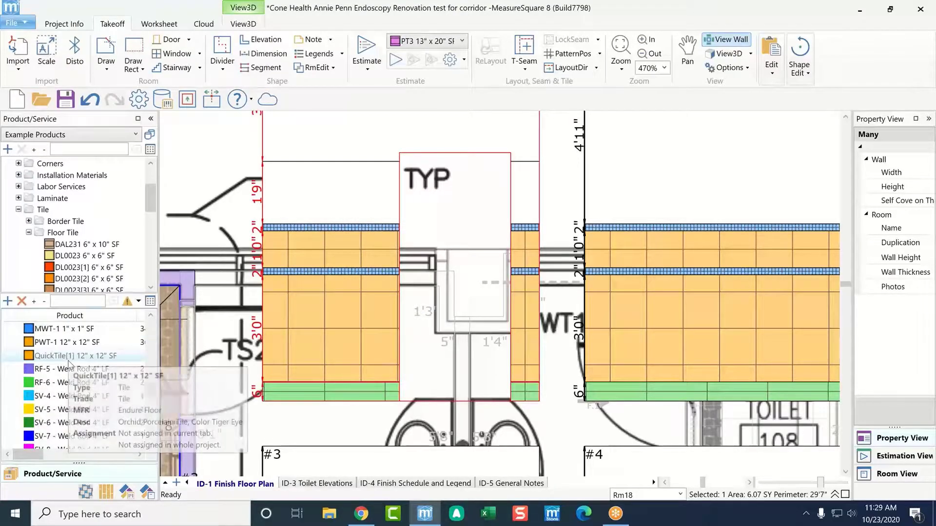
left_click_drag(65, 342, 317, 146)
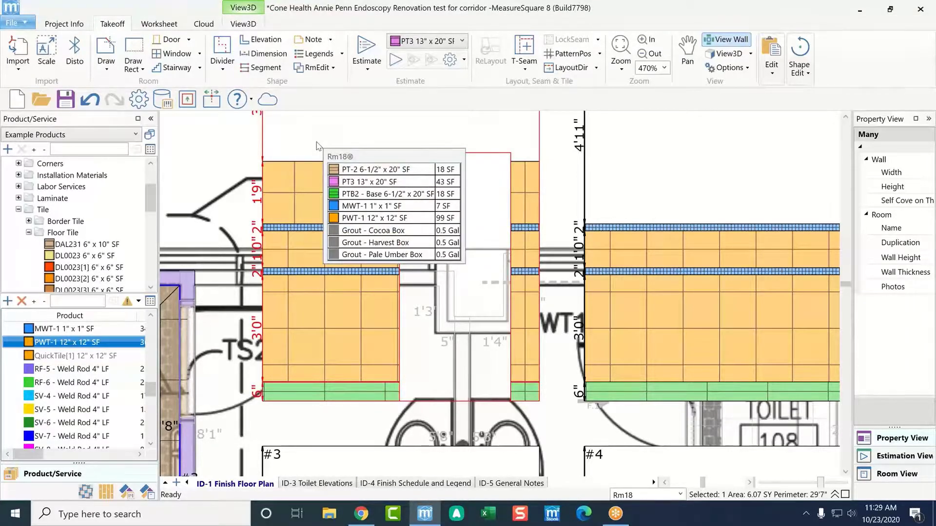
scroll(318, 148, "down", 2)
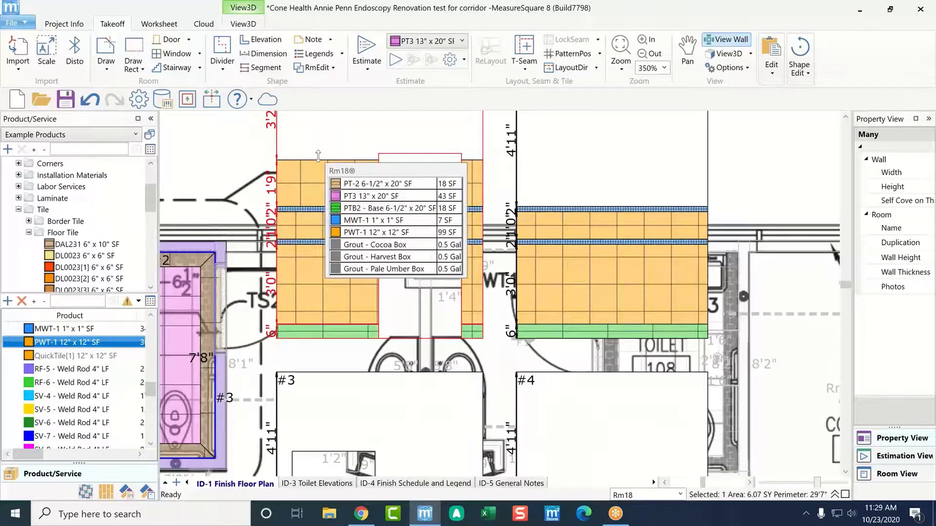
scroll(318, 155, "down", 1)
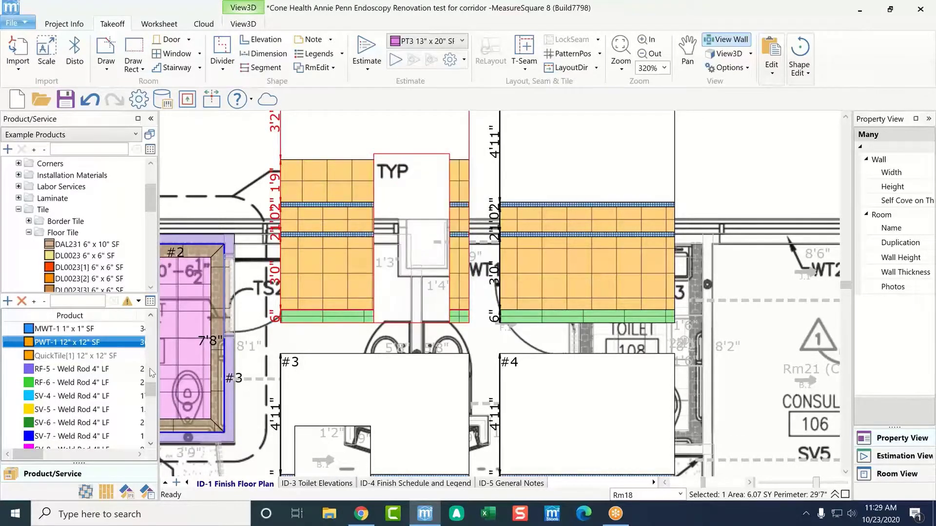
- Assign the TS2 4" LF transition strip to the upper edge of the 1'9" tile stack on wall #1
scroll(59, 362, "down", 3)
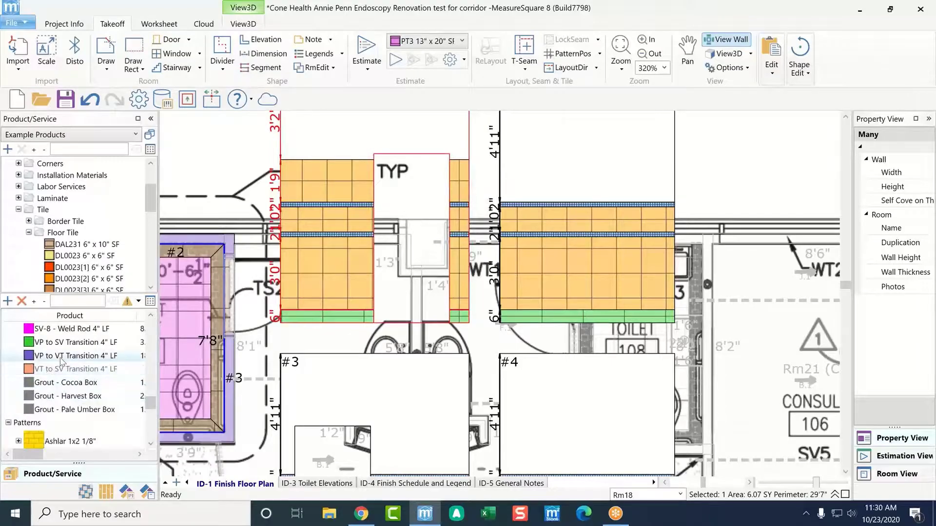
scroll(61, 362, "up", 1)
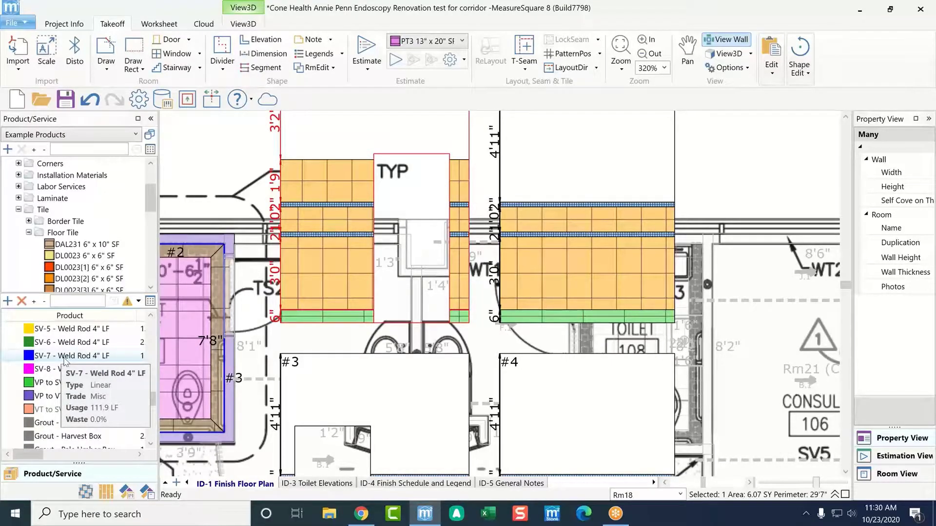
scroll(64, 360, "up", 2)
scroll(64, 360, "up", 1)
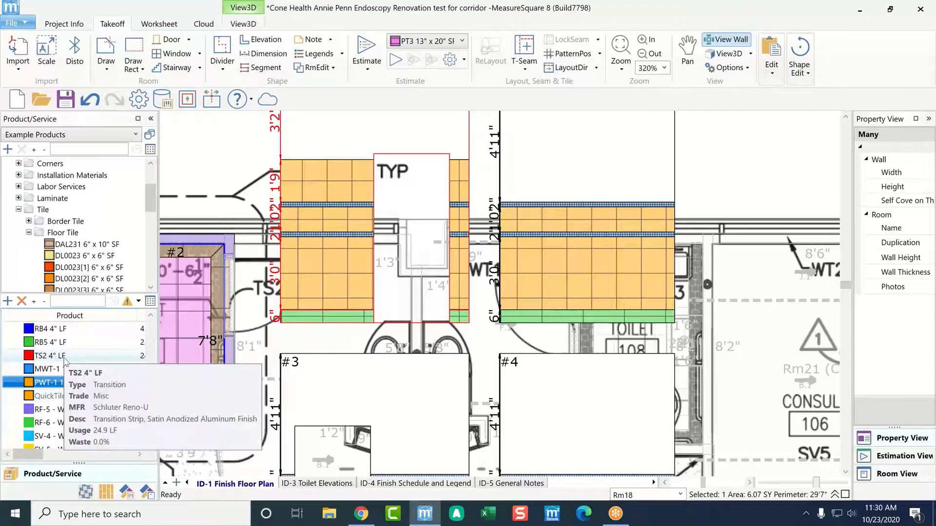
scroll(52, 337, "up", 1)
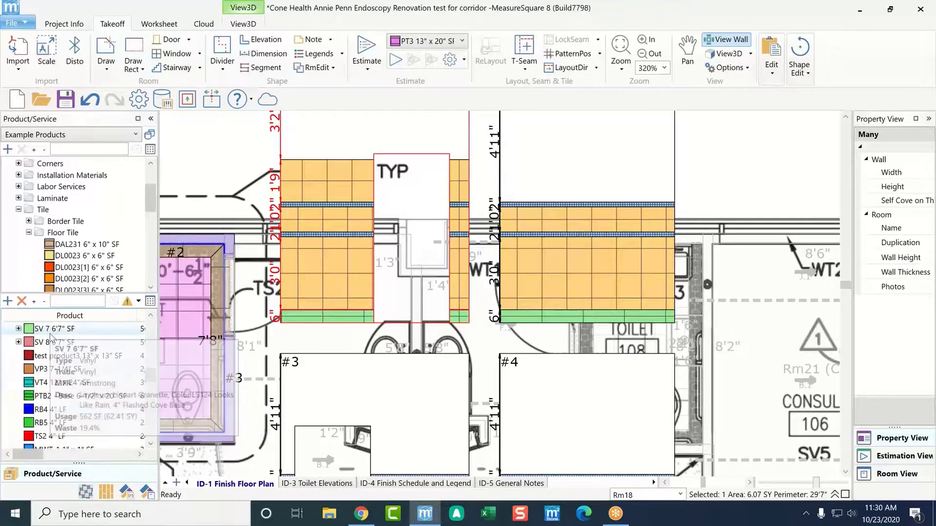
left_click_drag(40, 395, 460, 165)
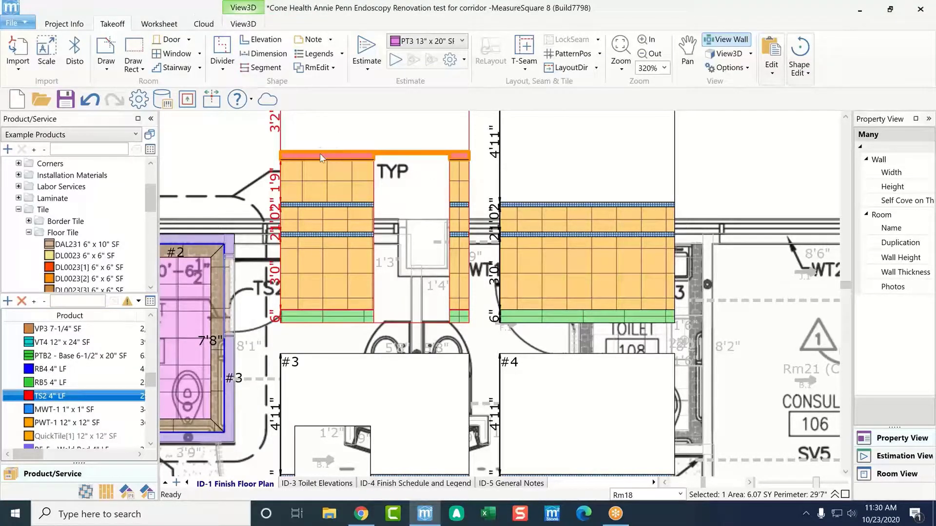
mouse_move(319, 154)
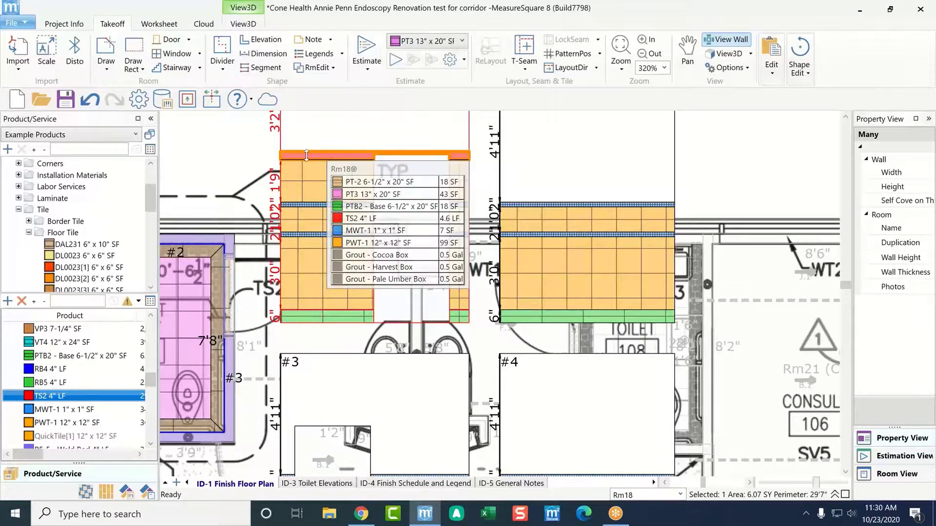
scroll(317, 229, "down", 2)
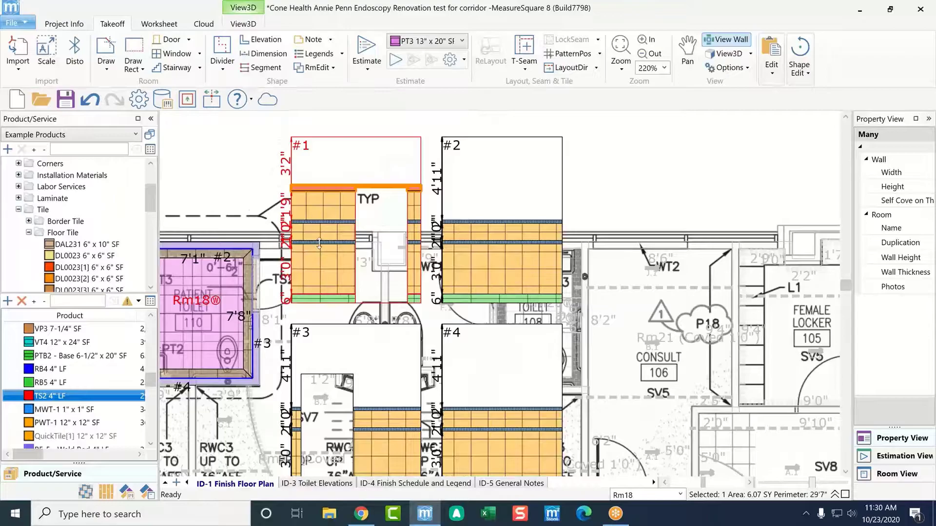
scroll(319, 243, "down", 2)
mouse_move(319, 246)
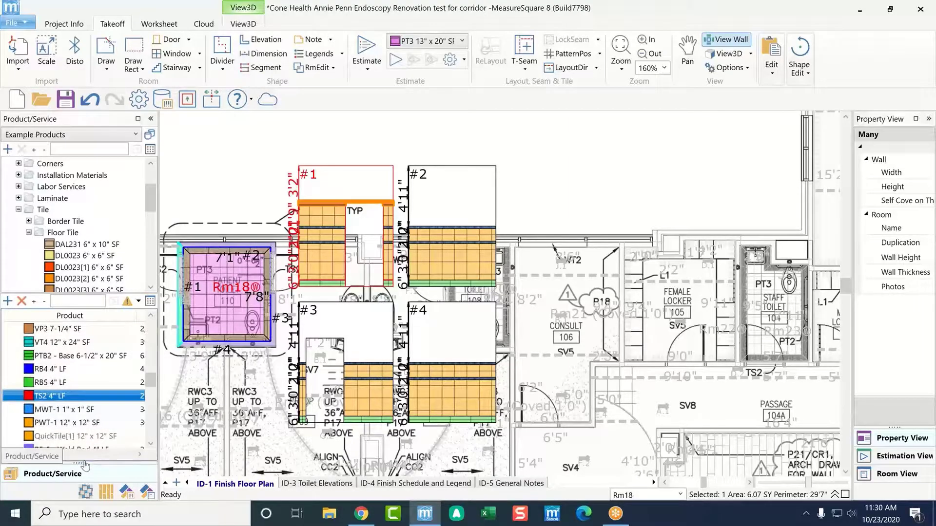
- Open the tile pattern library and turn off the wall elevations of Rm18 to return to the floor plan
left_click_drag(86, 466, 84, 418)
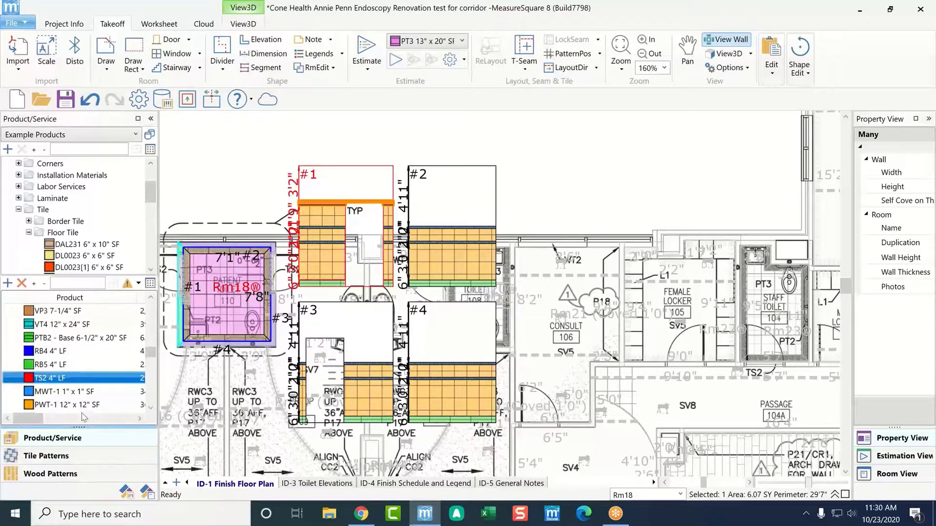
left_click(53, 458)
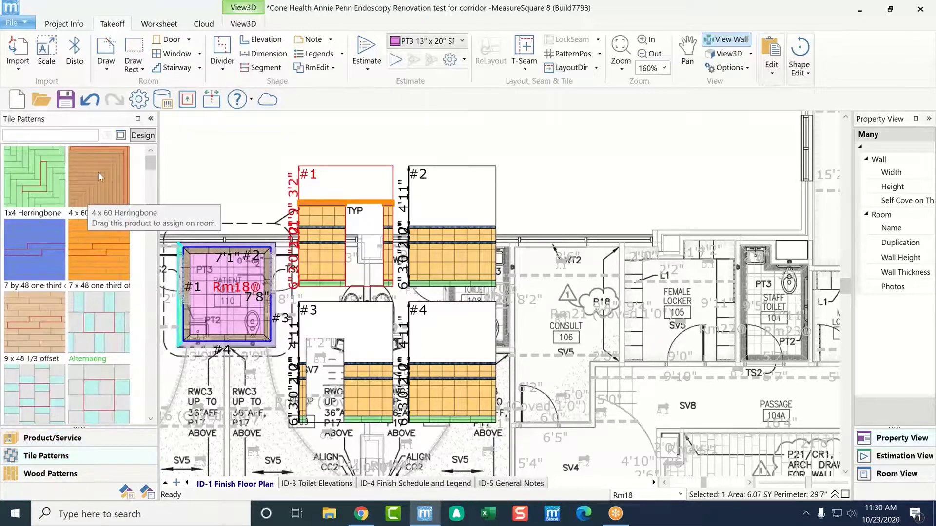
scroll(101, 171, "down", 2)
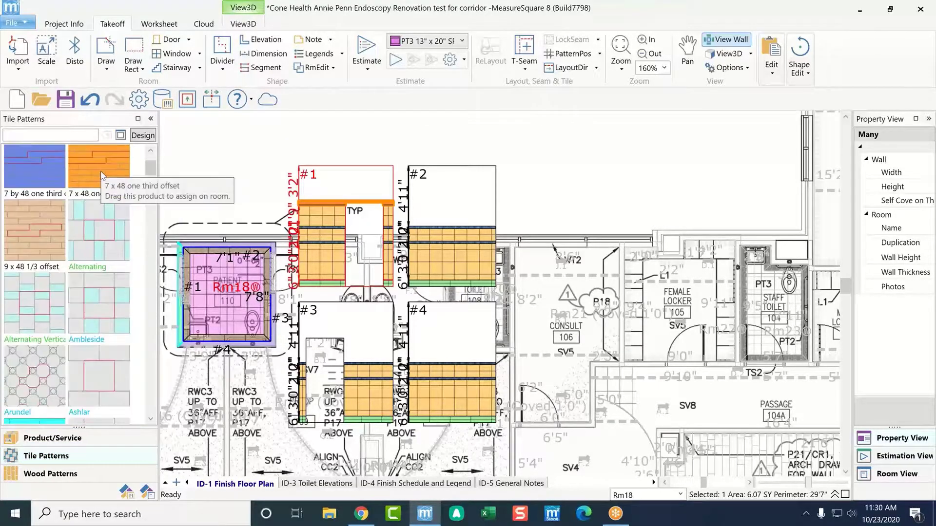
left_click(711, 45)
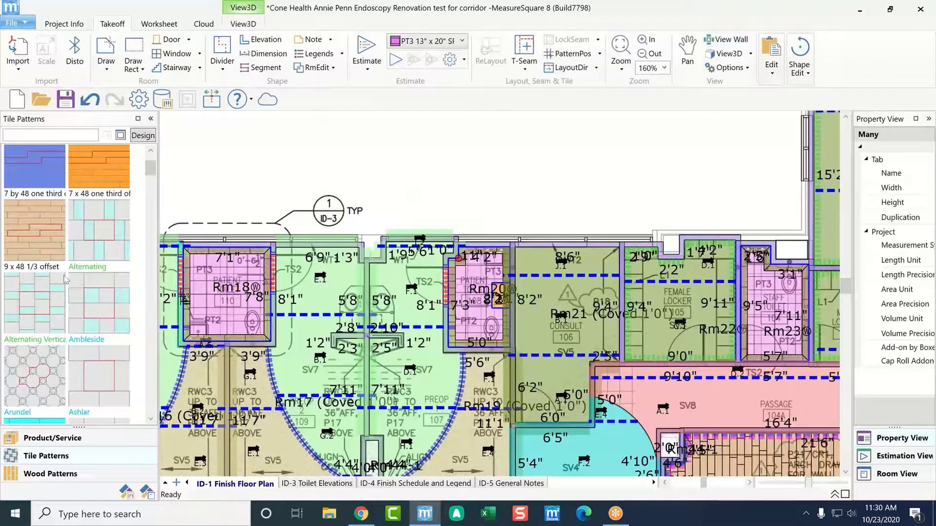
- Quick-assign the Diamond3 tile pattern to the PT3 floor area inside the border of Rm18 (Patient Toilet 110)
scroll(51, 276, "down", 8)
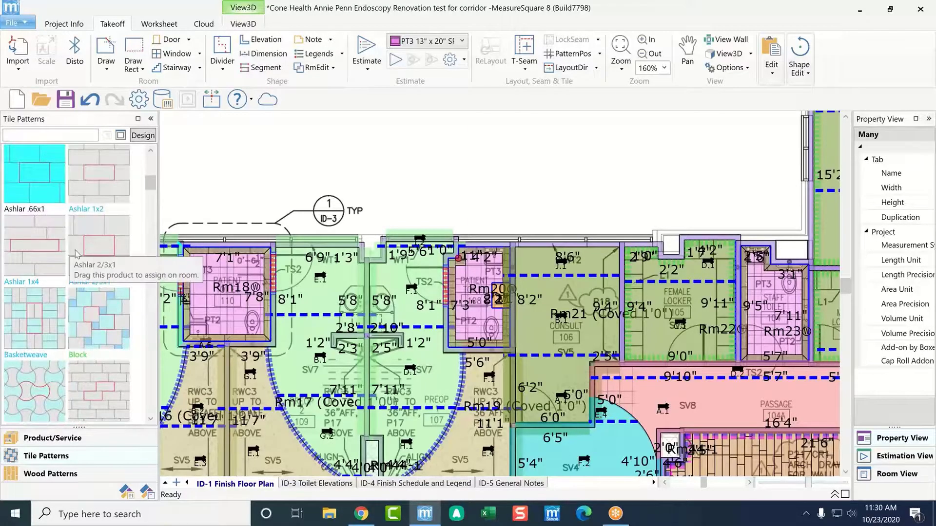
scroll(35, 303, "down", 2)
scroll(23, 336, "down", 6)
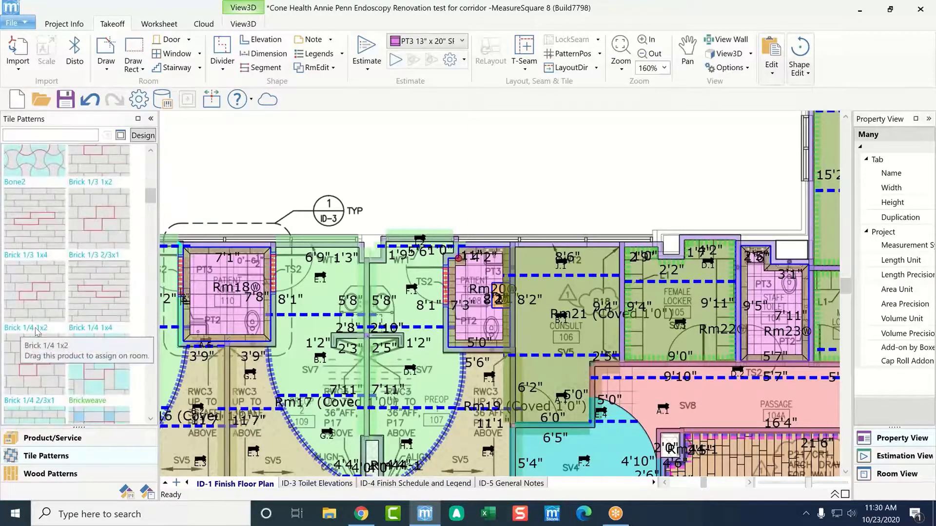
scroll(51, 319, "down", 5)
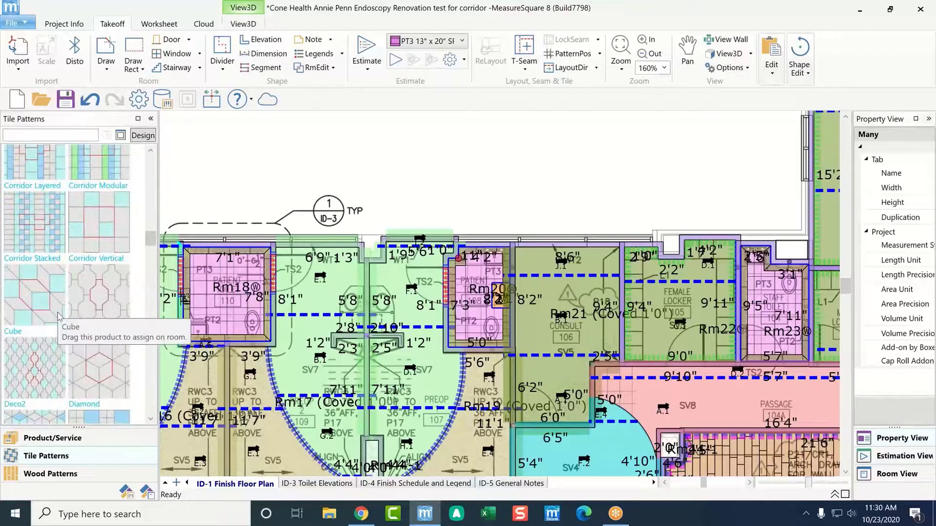
scroll(86, 351, "down", 5)
scroll(85, 351, "down", 3)
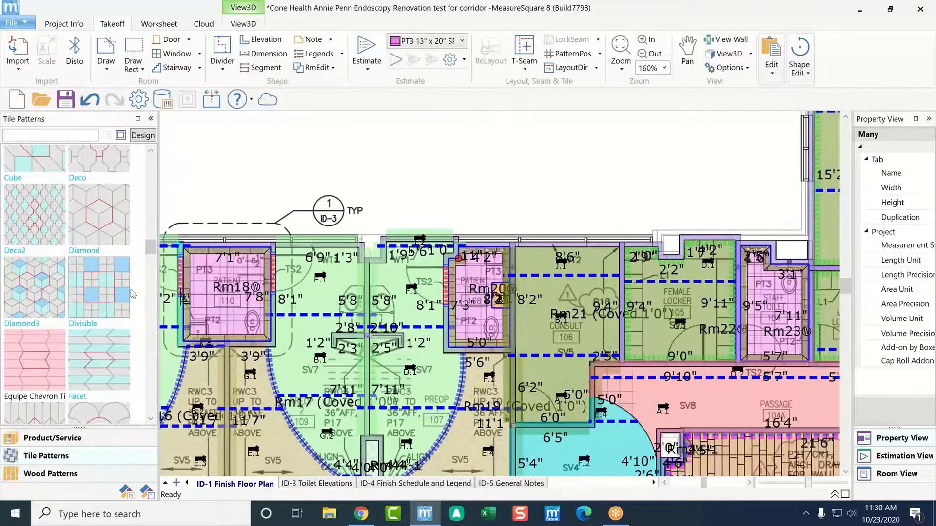
double_click(32, 292)
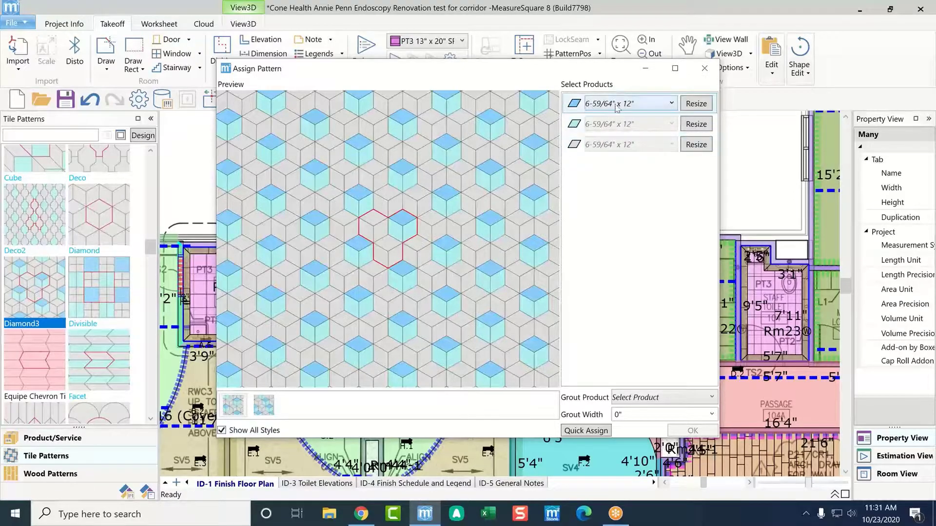
left_click(585, 433)
left_click(244, 307)
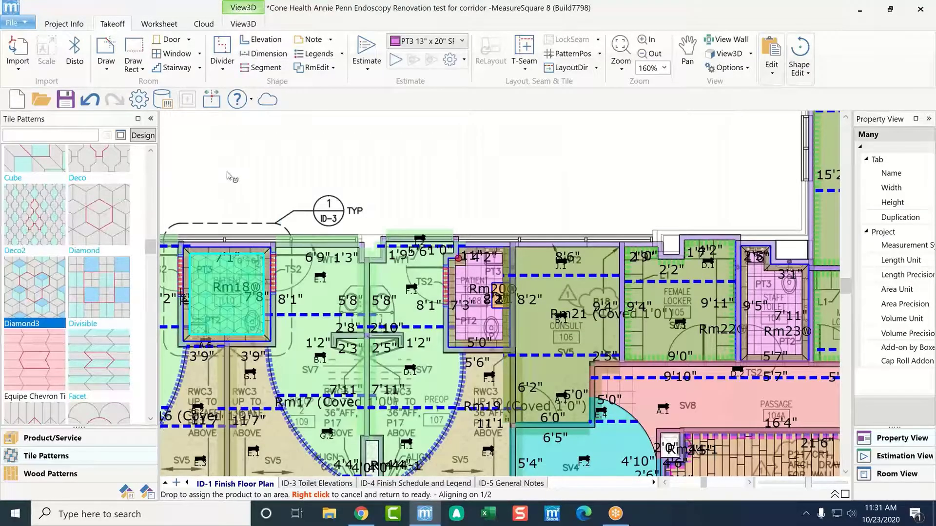
scroll(220, 308, "up", 2)
scroll(220, 308, "up", 2)
mouse_move(412, 352)
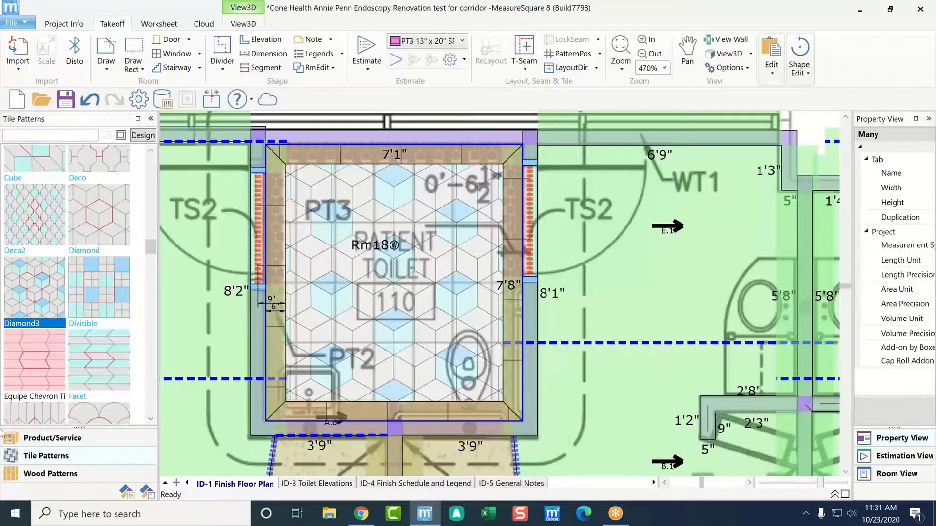
- Look through the project's product list for the QuickTile products of the Diamond3 pattern and check their usage
left_click(39, 438)
scroll(39, 385, "down", 10)
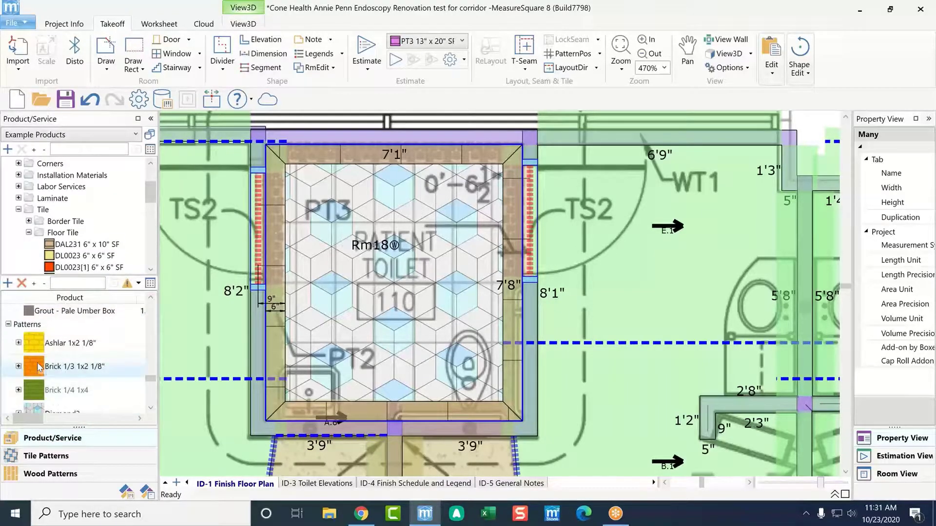
scroll(40, 366, "up", 5)
scroll(47, 362, "up", 3)
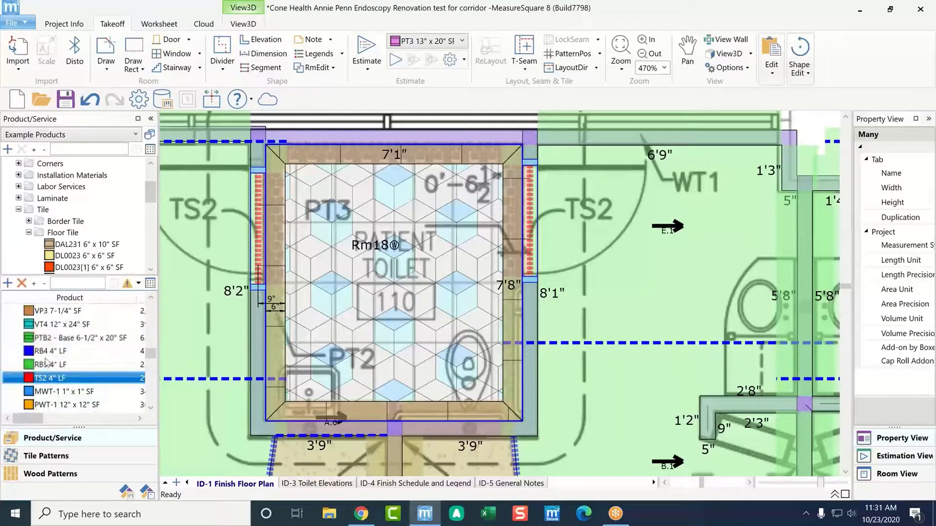
scroll(47, 361, "up", 5)
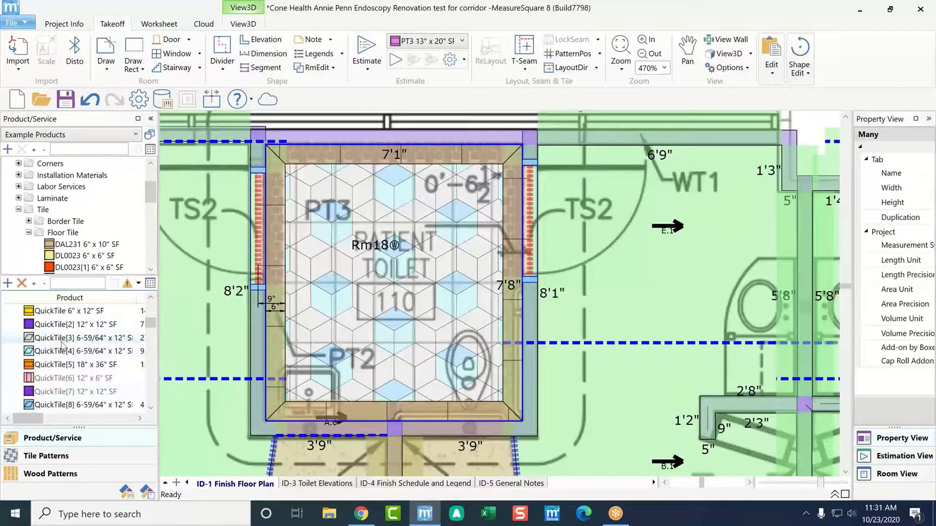
mouse_move(63, 345)
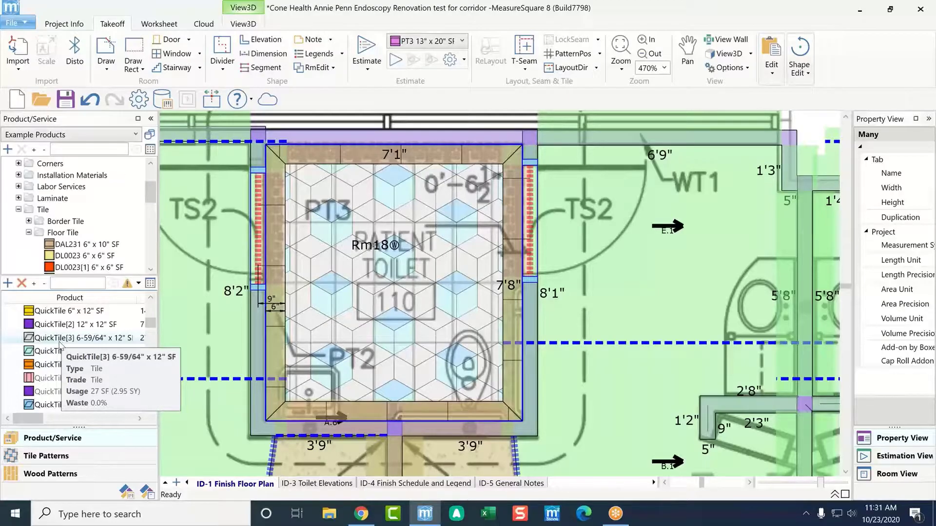
- Preview the Fan tile pattern resized to 12" x 12" and close it without assigning it
left_click(34, 456)
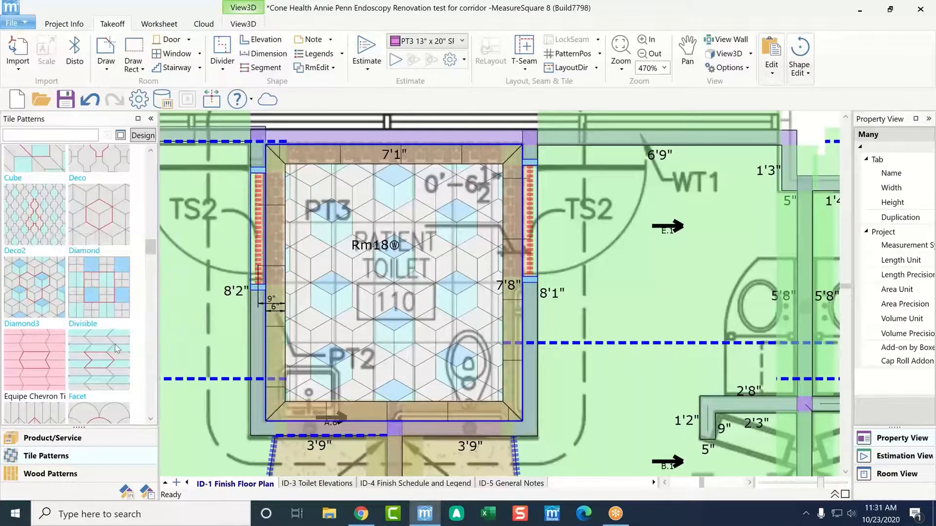
scroll(112, 341, "down", 2)
double_click(97, 385)
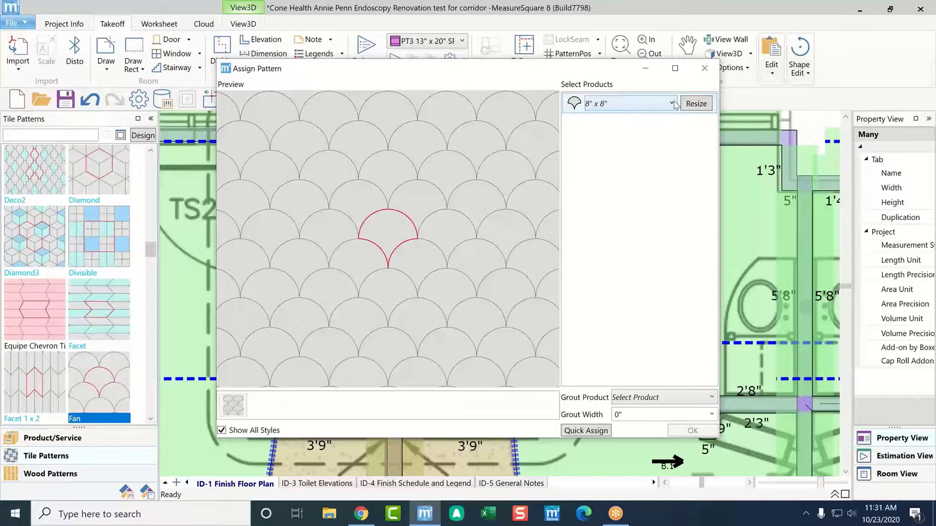
left_click(694, 104)
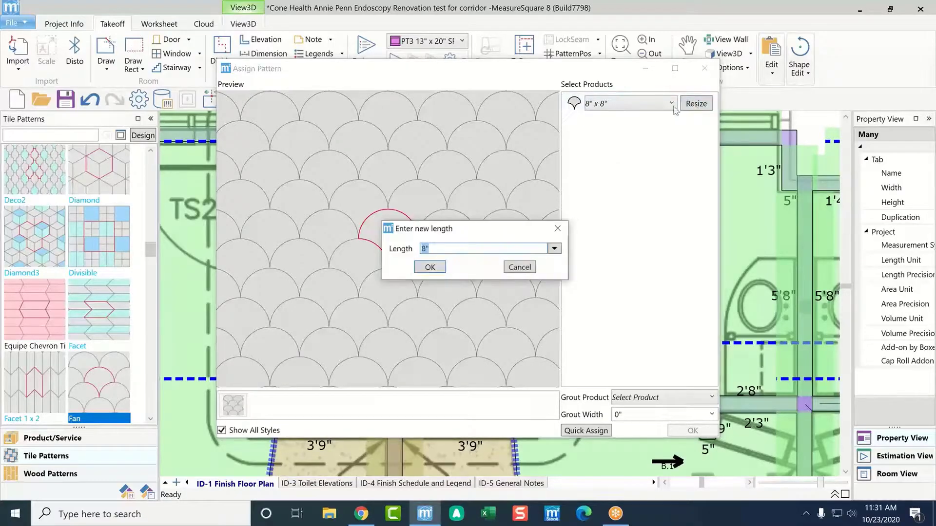
type("12\"")
left_click(427, 267)
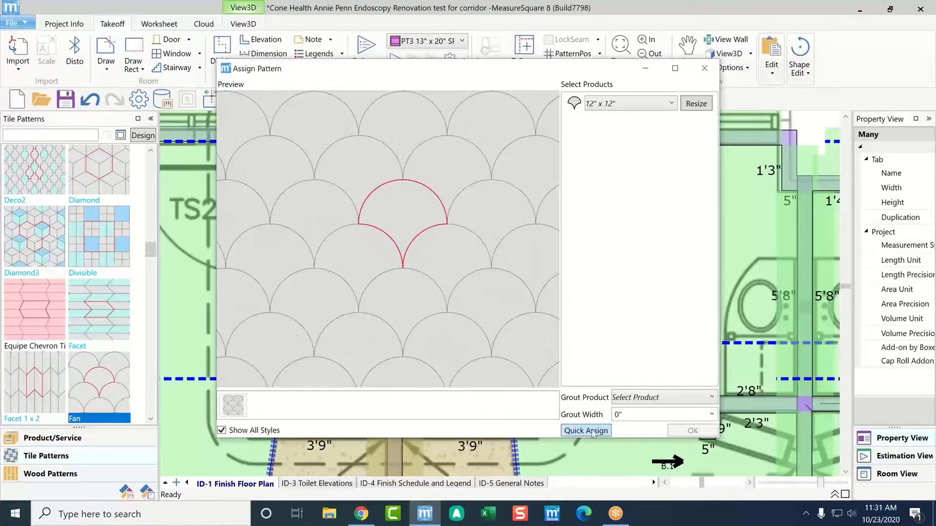
left_click(705, 68)
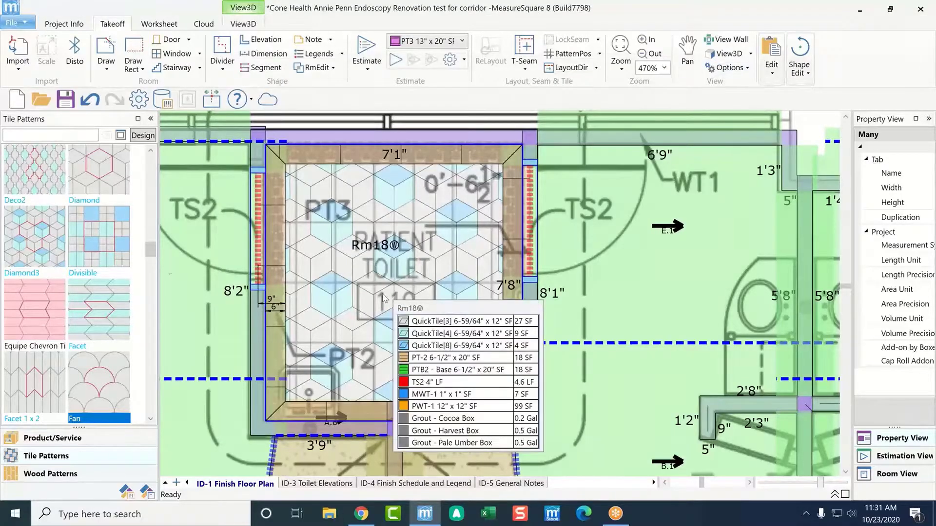
- Browse the wood pattern library from the Chevron and Herringbone patterns through the Random patterns
left_click(43, 444)
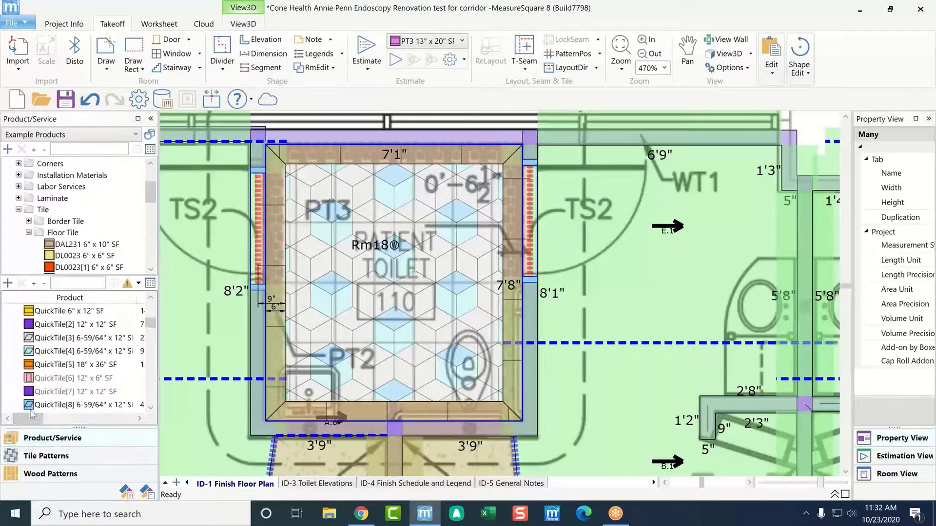
scroll(272, 291, "down", 1)
scroll(272, 292, "down", 10)
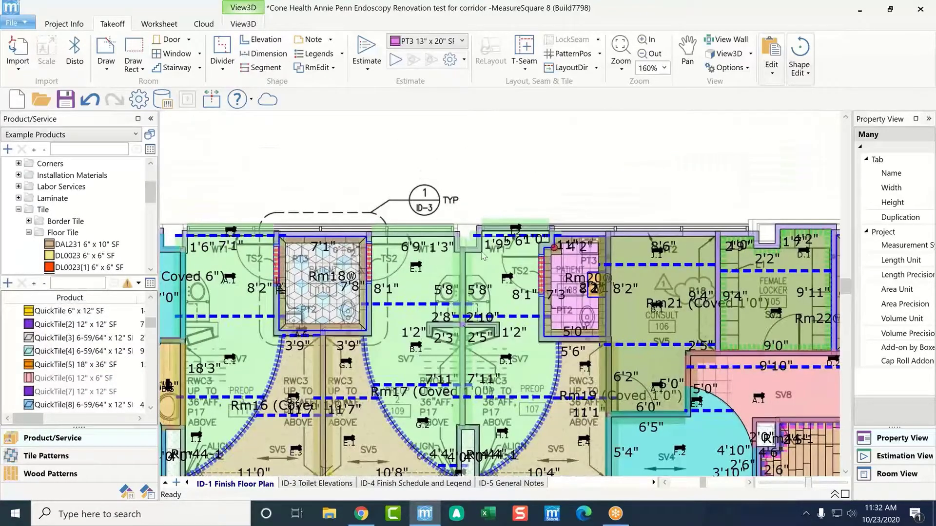
scroll(483, 257, "down", 1)
left_click(48, 474)
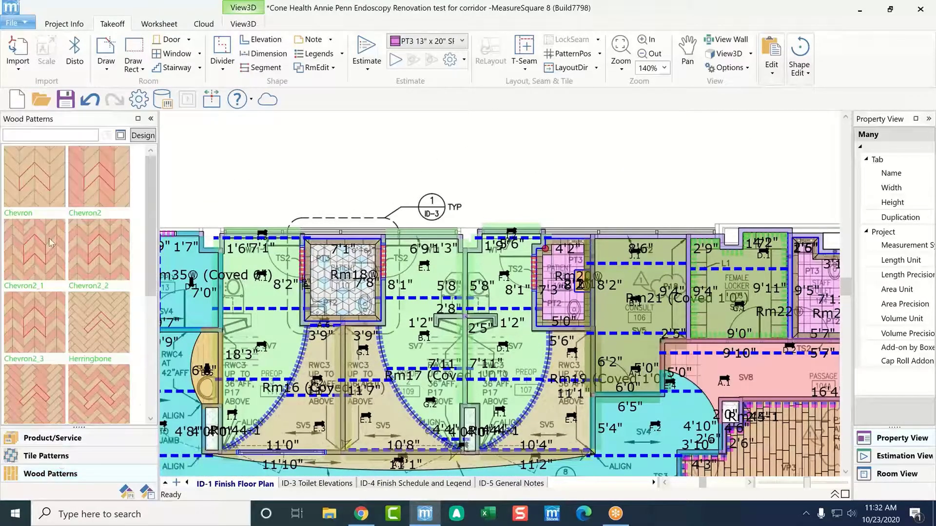
scroll(69, 231, "down", 2)
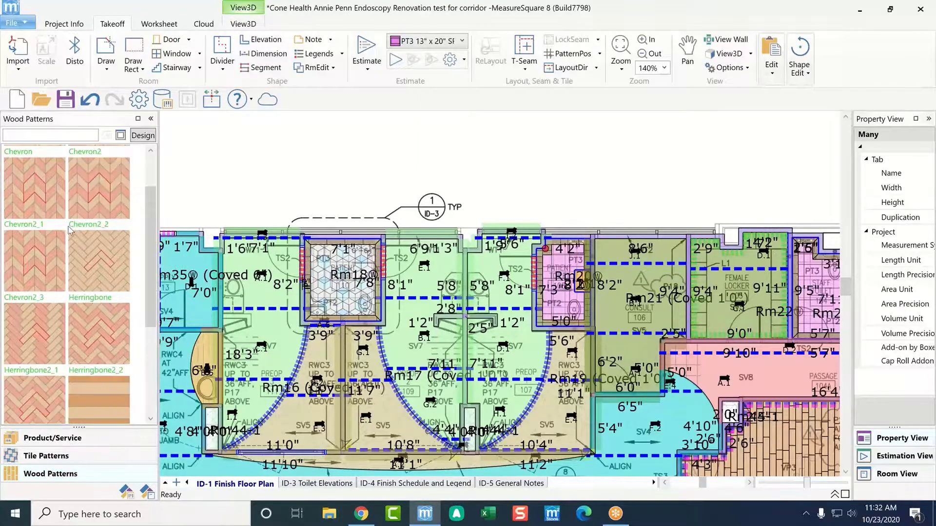
scroll(77, 243, "down", 2)
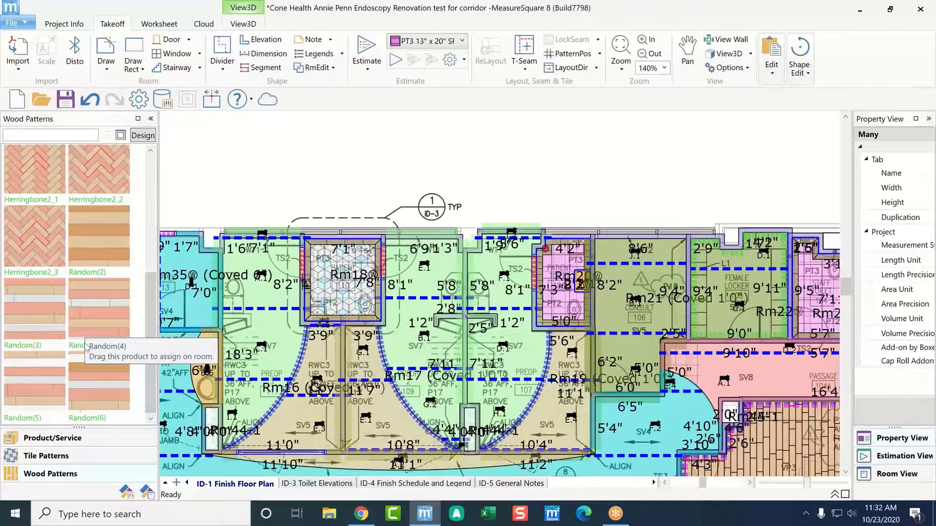
- Return to the product library and review its Floor Tile products with the Rm28 part of the plan in view
left_click(52, 438)
scroll(374, 256, "down", 2)
middle_click_drag(522, 305, 390, 173)
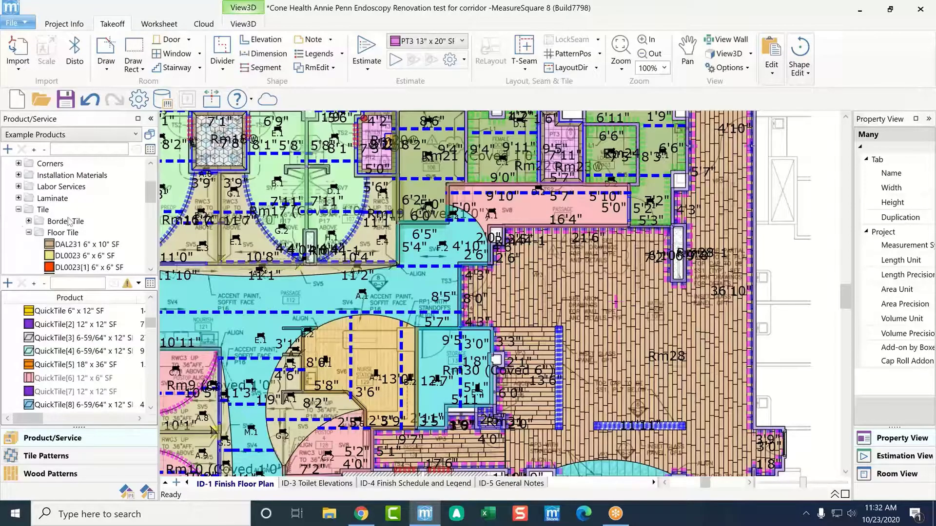
scroll(69, 222, "down", 1)
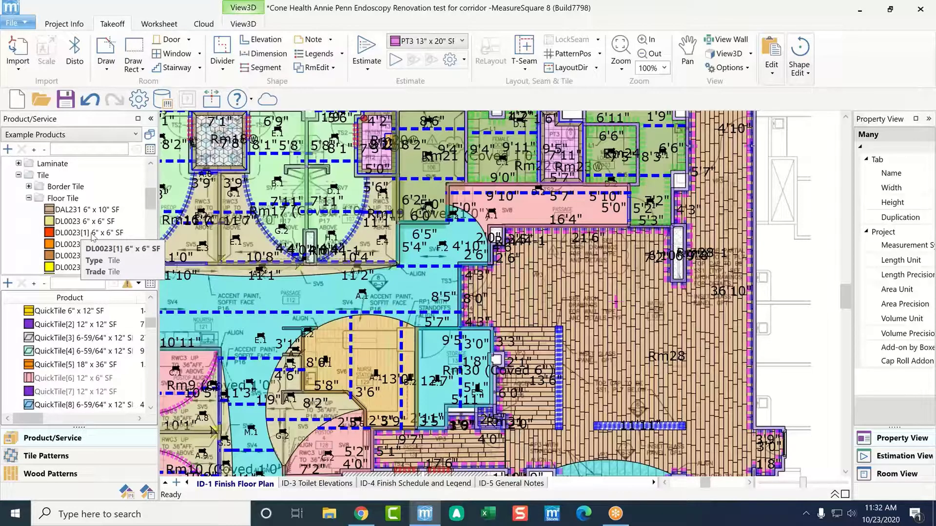
- Start assigning random tiles with DL0023[1] 6" x 6" as the base tile and add two more tile entries
right_click(93, 236)
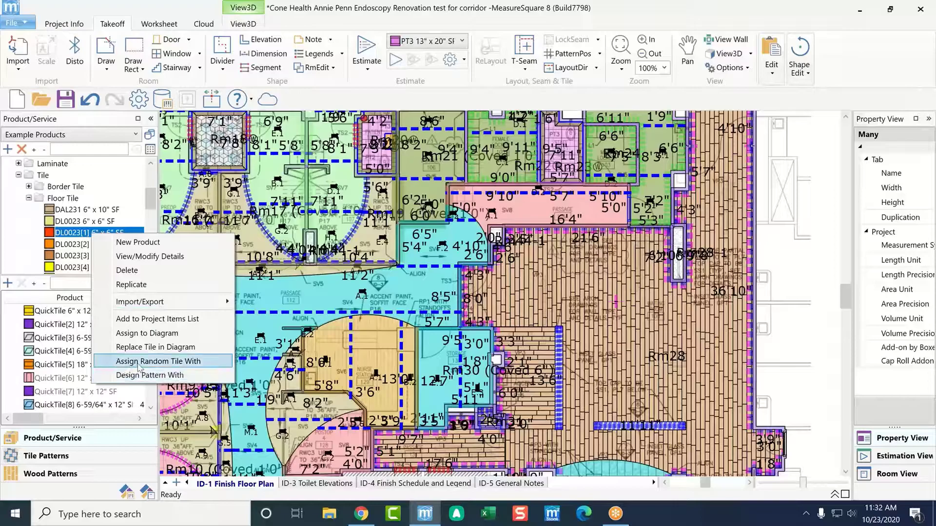
left_click(145, 364)
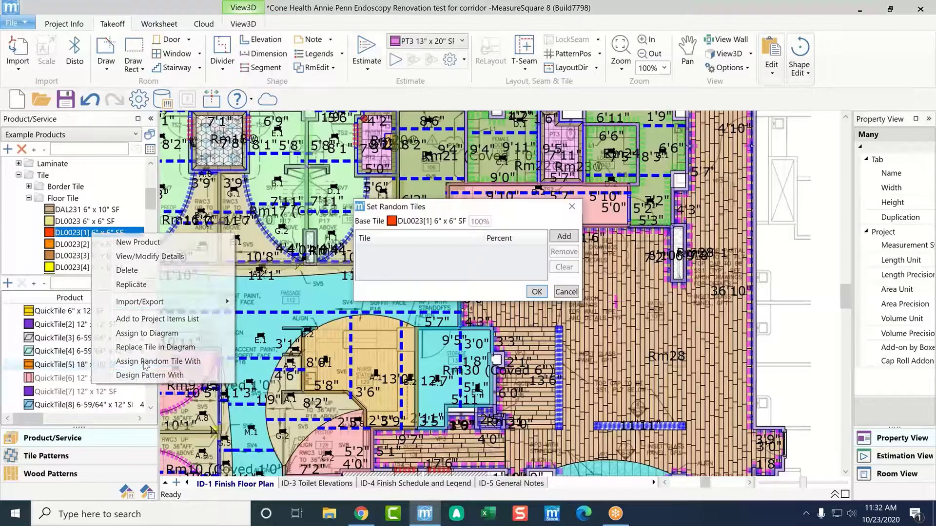
left_click(562, 236)
left_click(563, 237)
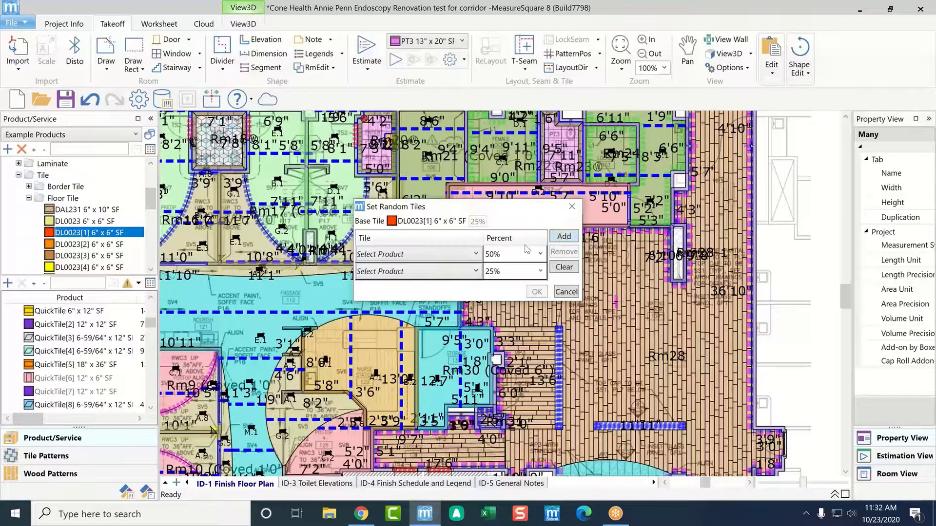
- Choose the floor tiles DL0023[2] 6" x 6" and DL0023[4] 6" x 6" for the two random tile entries
left_click(475, 254)
left_click(392, 309)
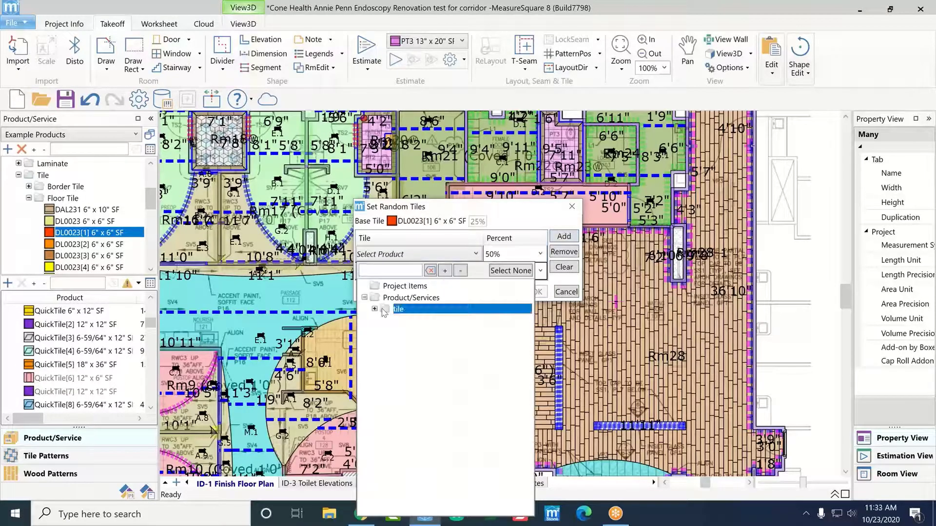
left_click(374, 309)
left_click(385, 332)
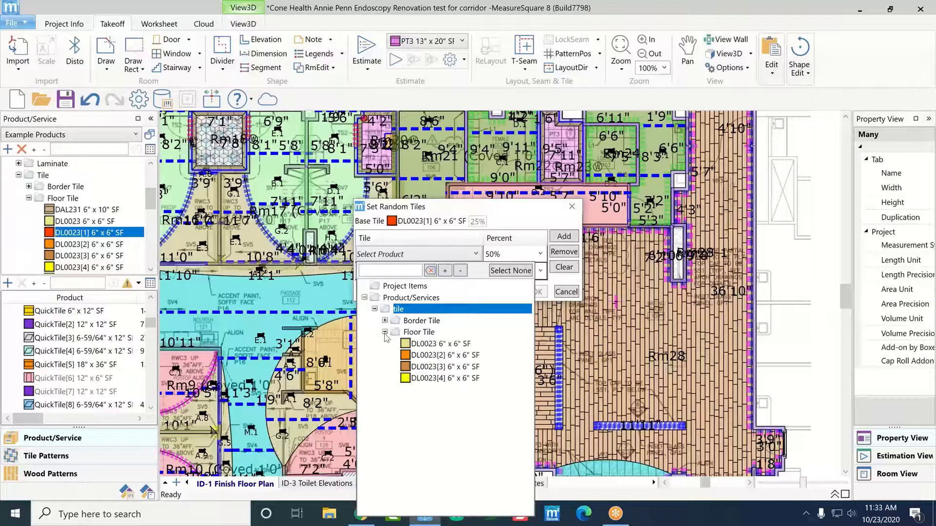
left_click(453, 367)
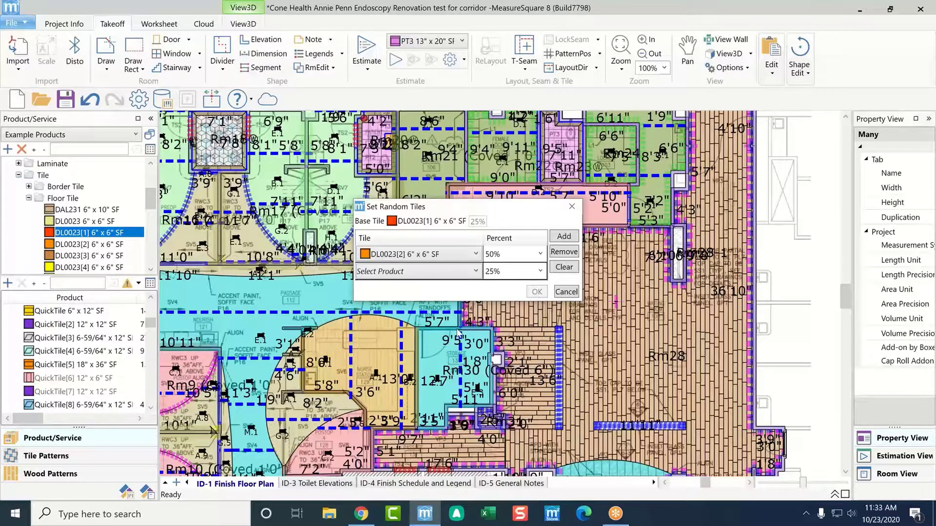
left_click(475, 271)
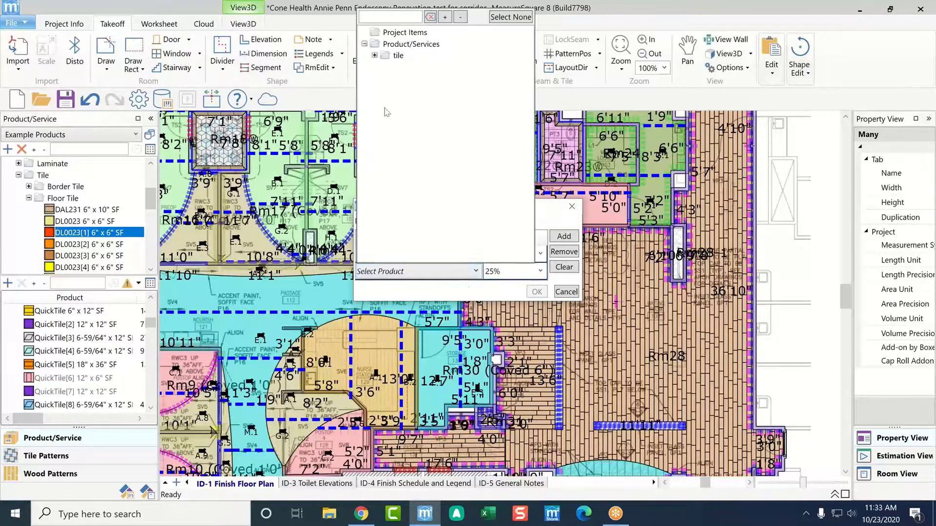
left_click(375, 55)
left_click(385, 78)
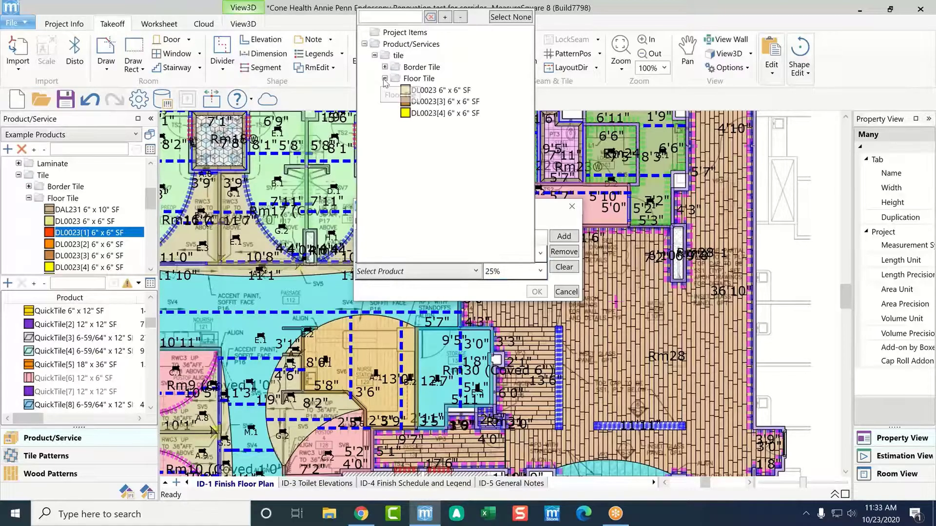
left_click(415, 118)
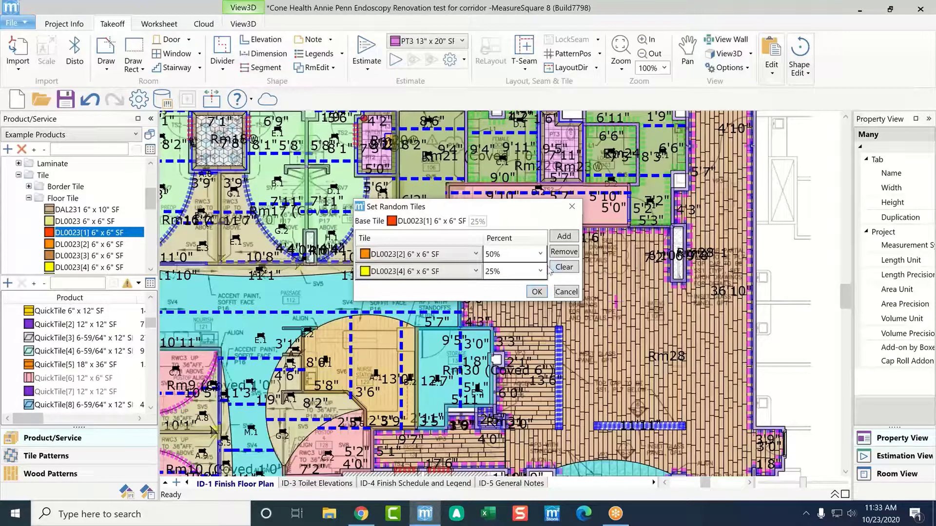
- Set the shares of DL0023[2] and DL0023[4] to 33% each and accept the random tile mix
left_click_drag(517, 255, 461, 259)
type("33")
left_click(500, 272)
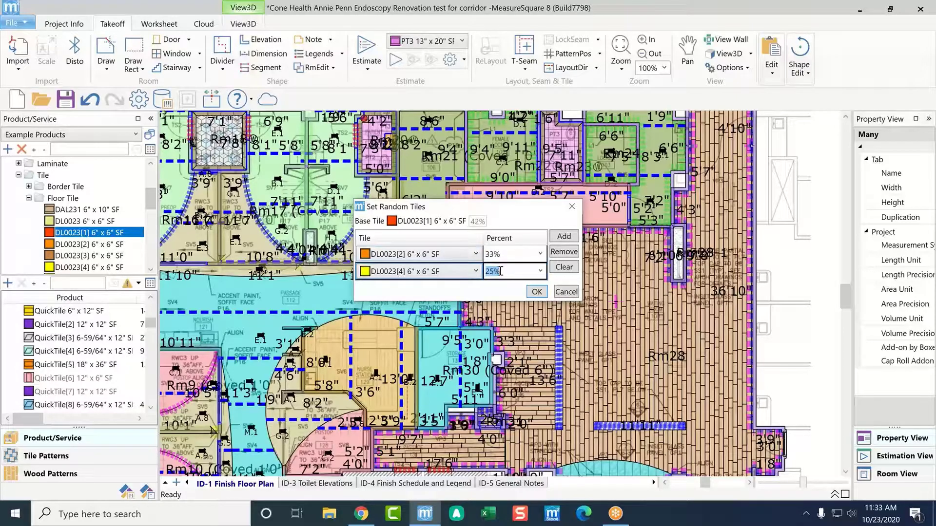
type("33")
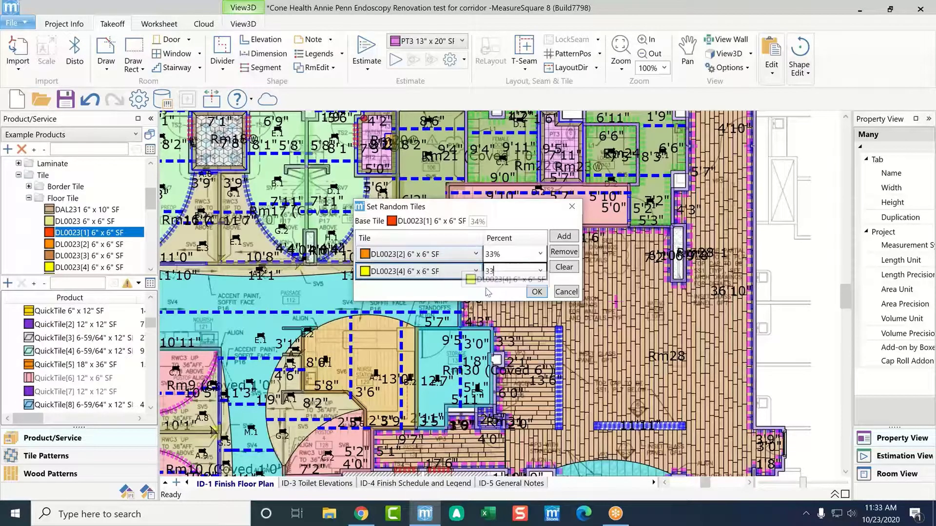
left_click(535, 292)
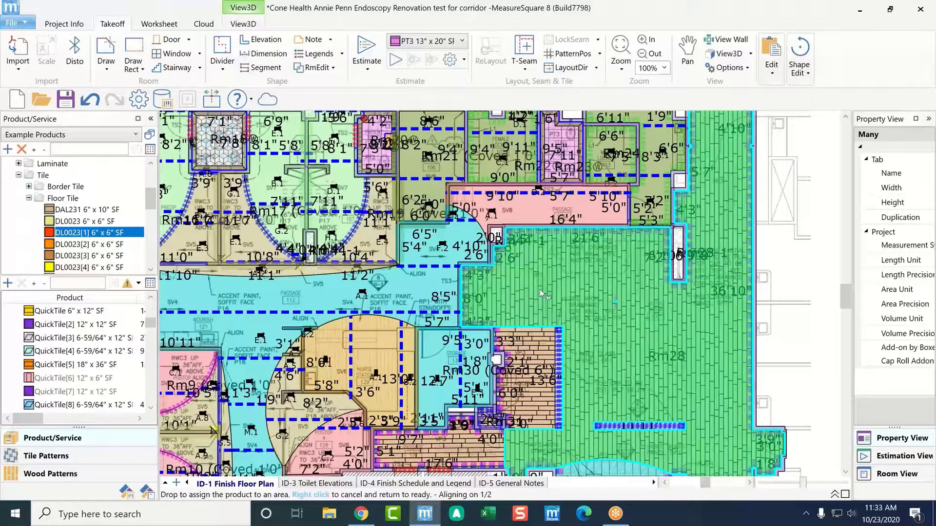
- Assign the random DL0023 tile mix to Rm28 and inspect the layout around the waiting room
left_click(602, 290)
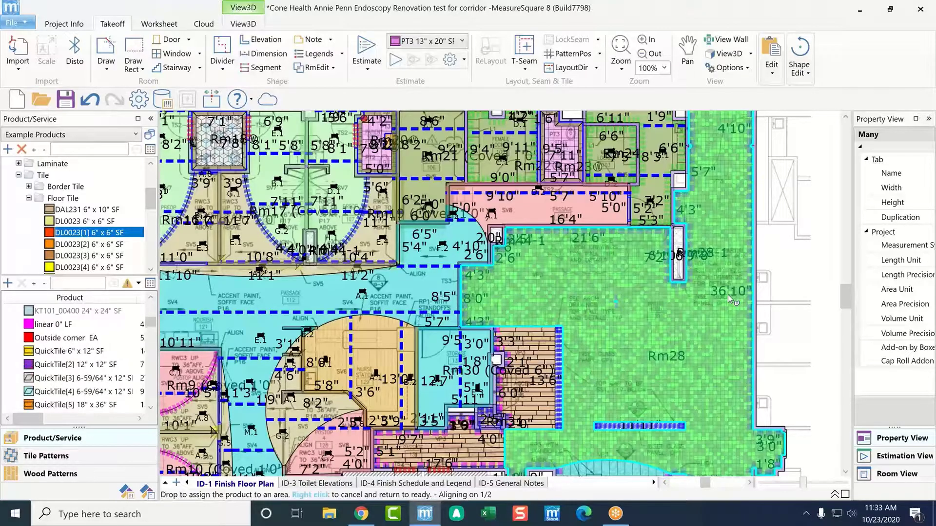
right_click(721, 313)
scroll(660, 349, "up", 5)
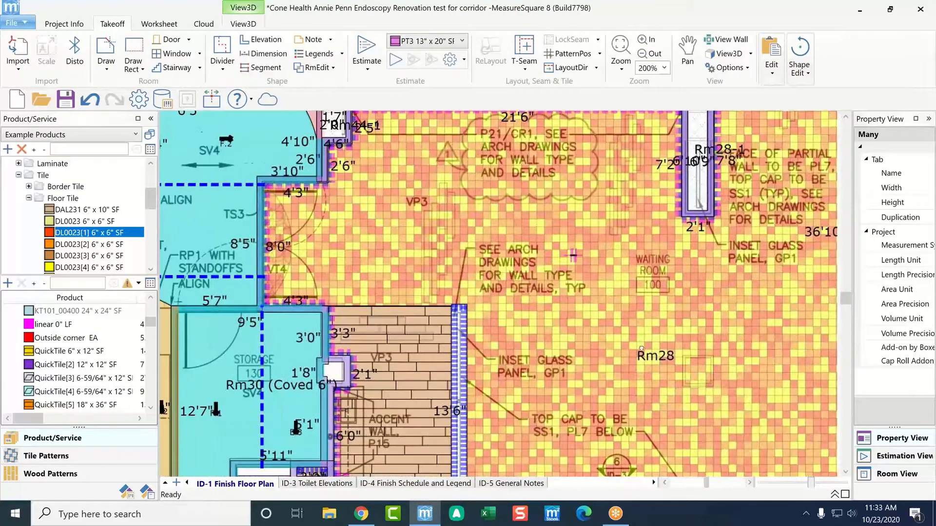
middle_click_drag(654, 352, 530, 339)
mouse_move(529, 337)
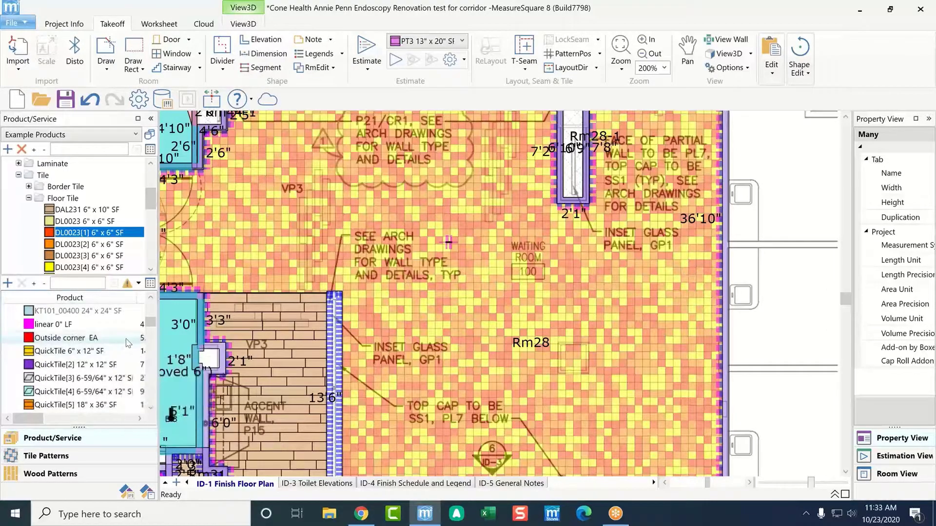
mouse_move(129, 343)
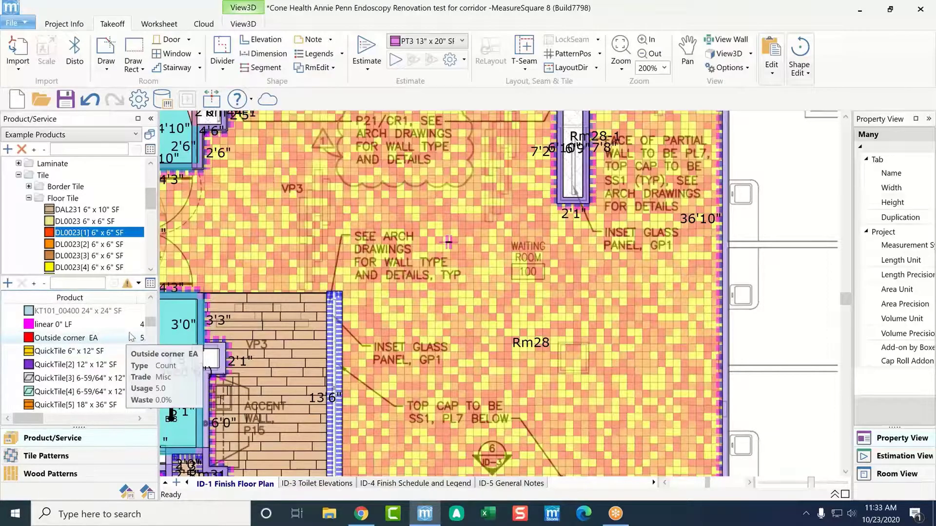
- Start a new tile pattern design with the orange DL0023[2] 6" x 6" tile and close it without saving
left_click(74, 458)
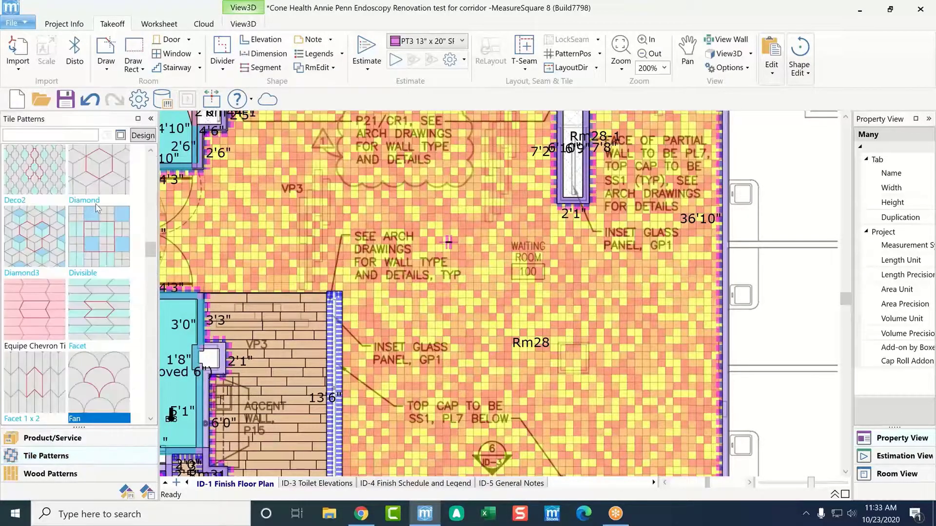
left_click(143, 135)
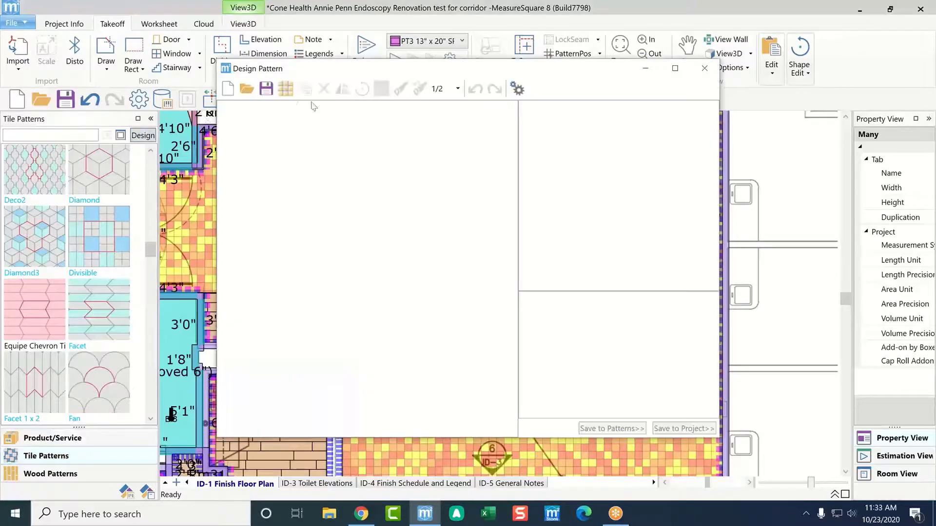
left_click(285, 89)
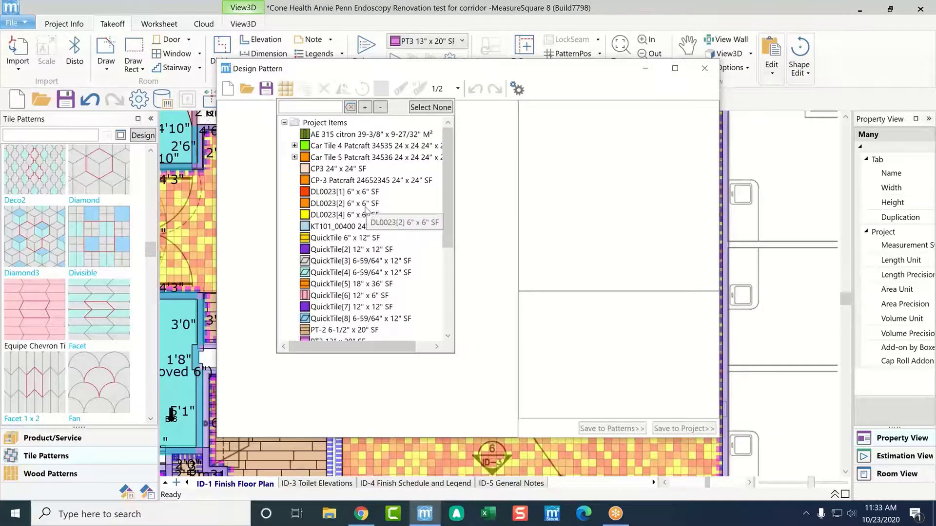
left_click(365, 212)
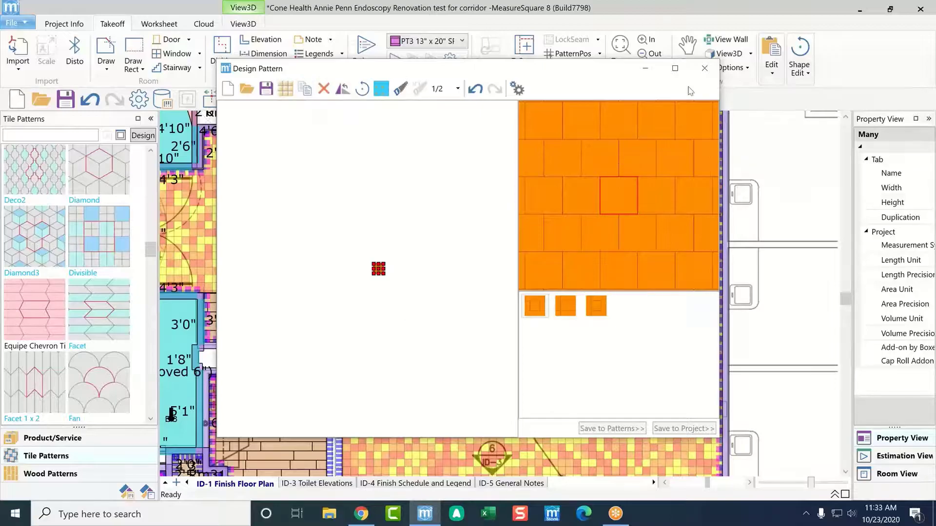
left_click(704, 68)
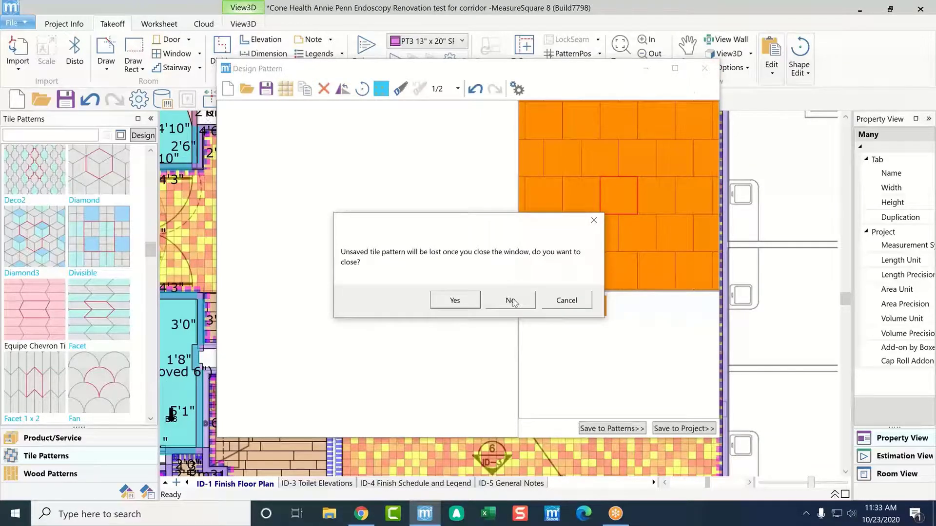
left_click(509, 301)
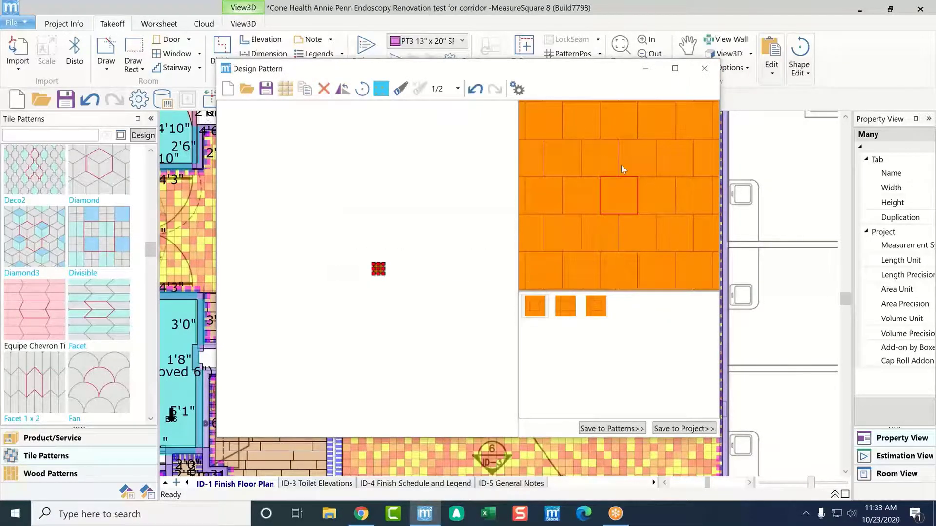
left_click(704, 68)
left_click(441, 302)
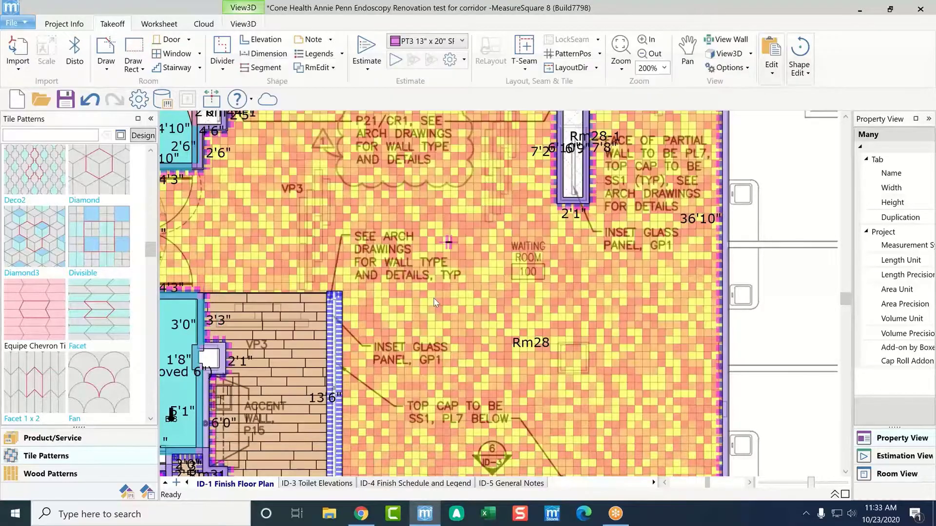
- Find the Tiling-DL0023 pattern among the project's products and assign it to the wood-plank area beside the accent wall next to Rm28
left_click(105, 437)
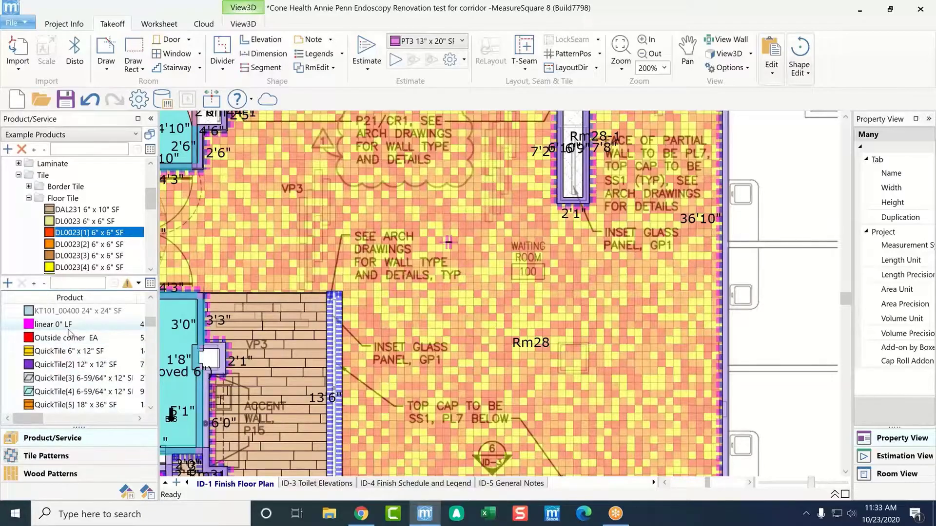
scroll(70, 333, "down", 5)
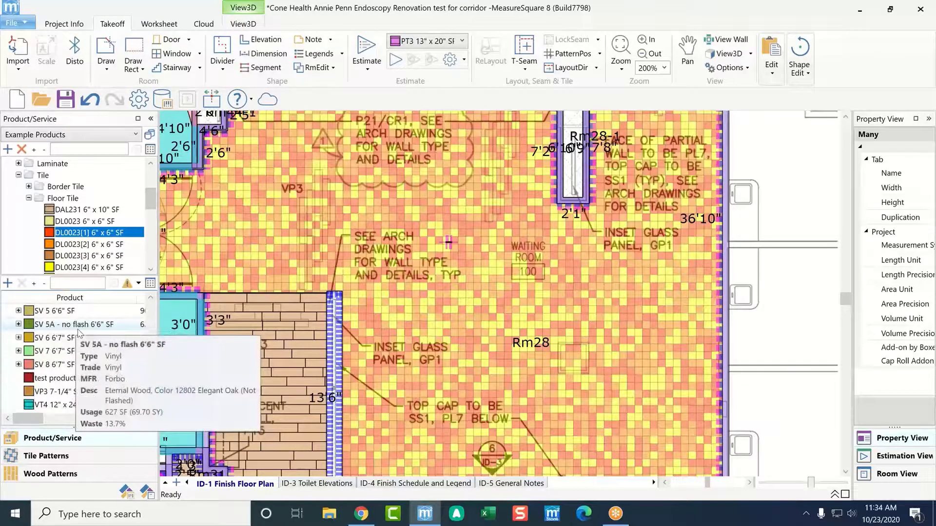
scroll(78, 333, "down", 6)
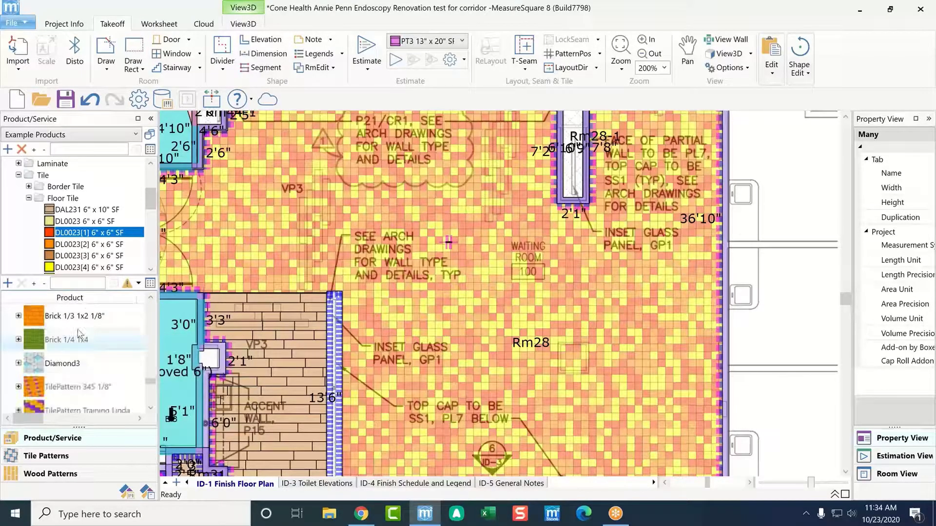
scroll(58, 347, "down", 4)
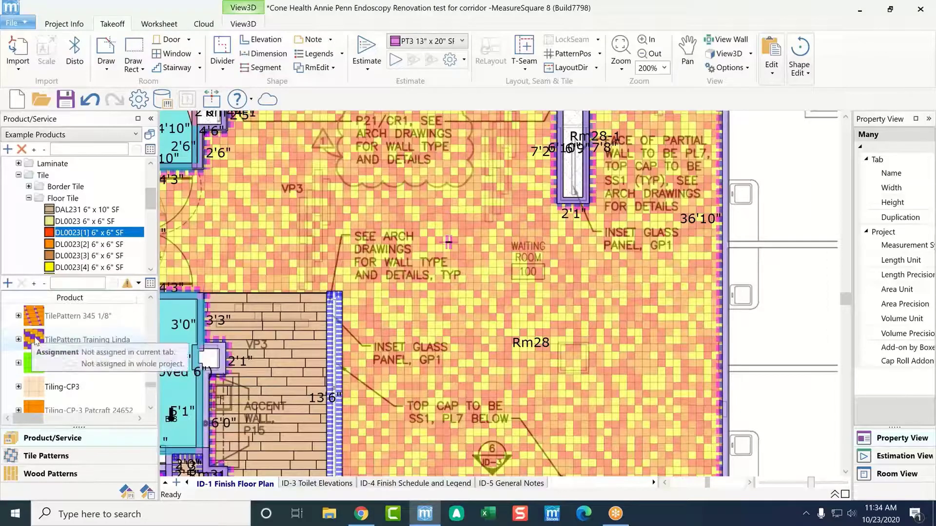
scroll(40, 351, "up", 1)
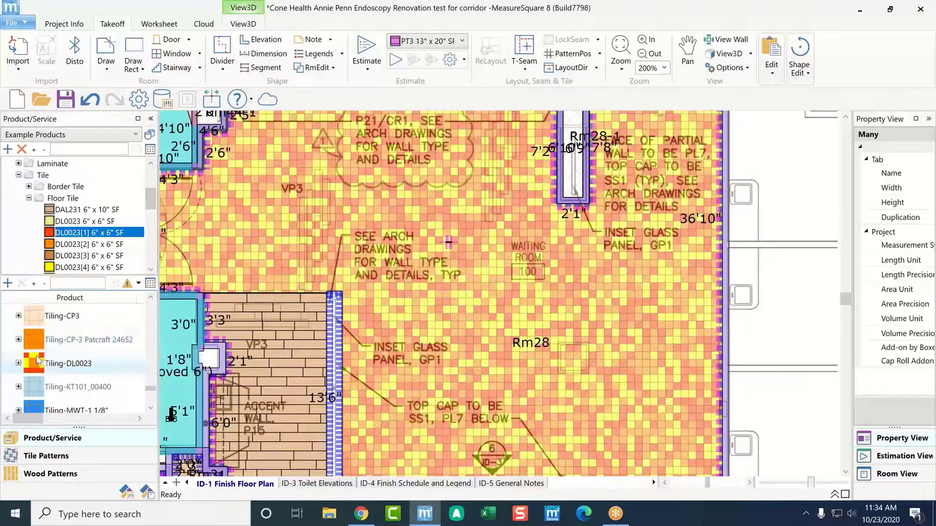
left_click_drag(40, 366, 292, 365)
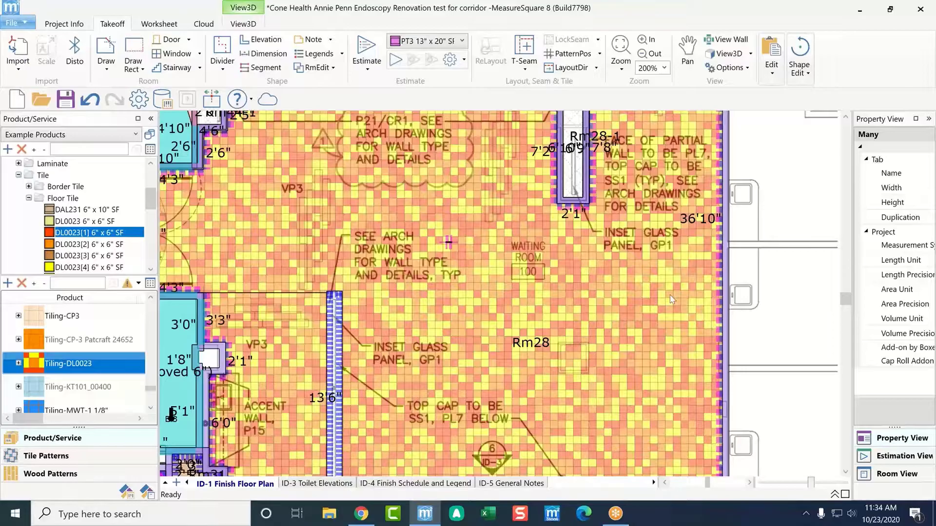
- Review the whole finish floor plan and look back through the project's product list
scroll(799, 267, "down", 3)
scroll(799, 267, "down", 3)
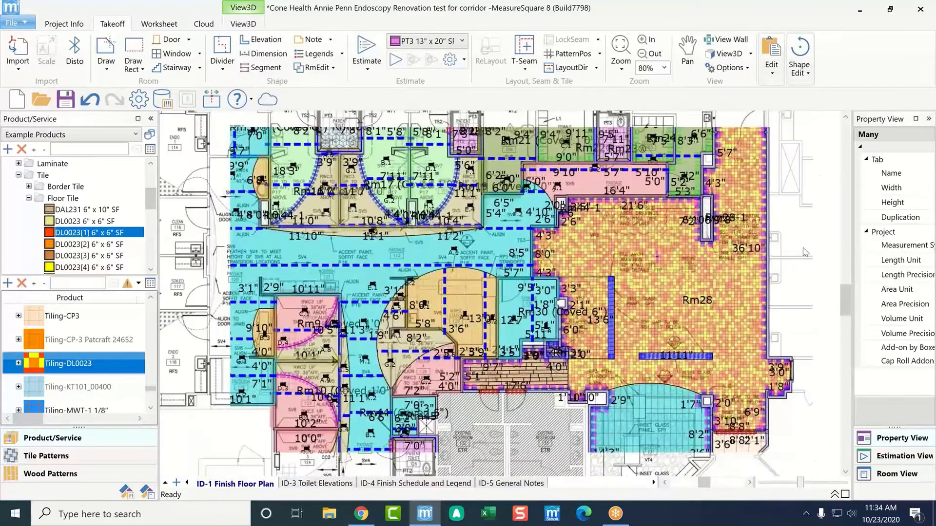
scroll(808, 226, "down", 2)
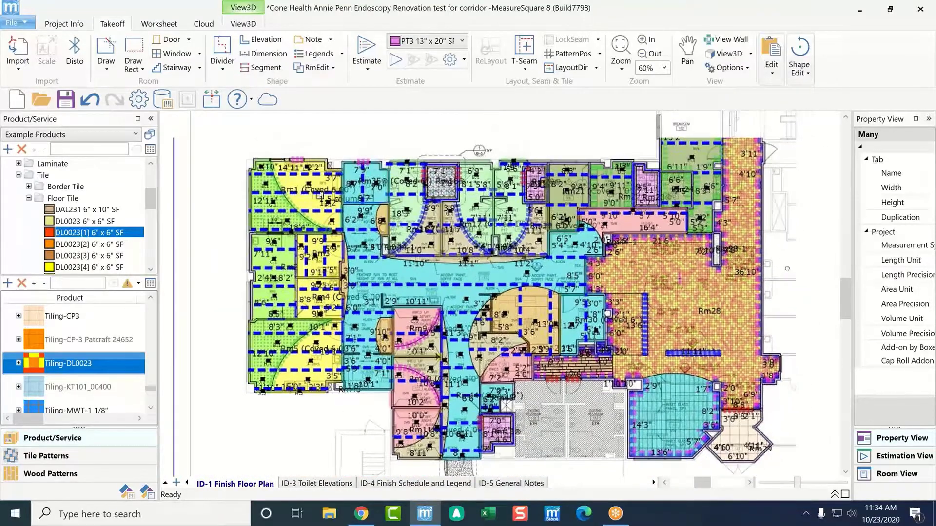
middle_click_drag(794, 251, 768, 271)
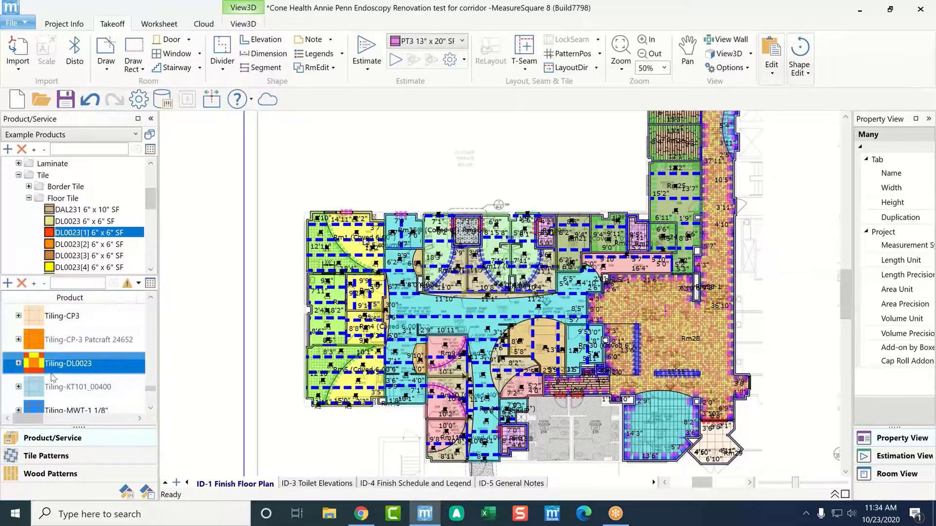
scroll(55, 373, "up", 3)
scroll(55, 372, "up", 3)
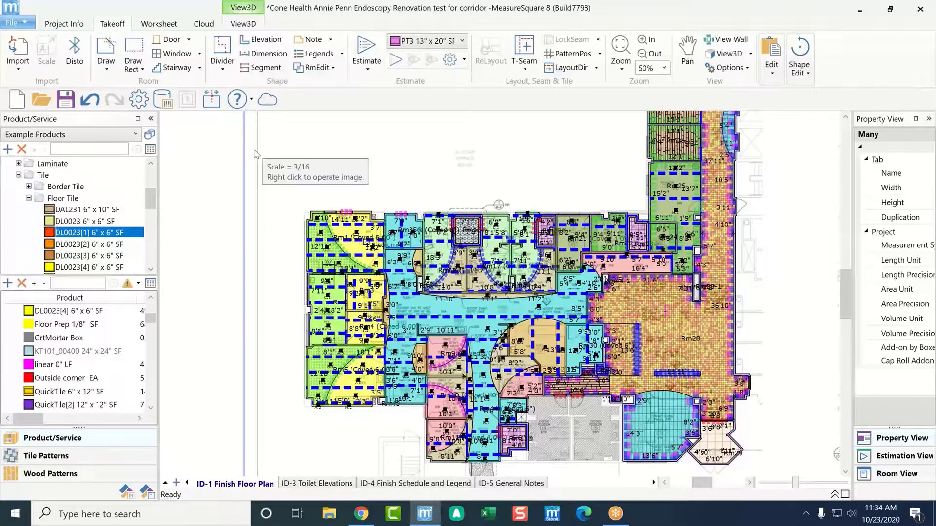
- Open the takeoff worksheets and show the Proposal by Tab worksheet
left_click(159, 23)
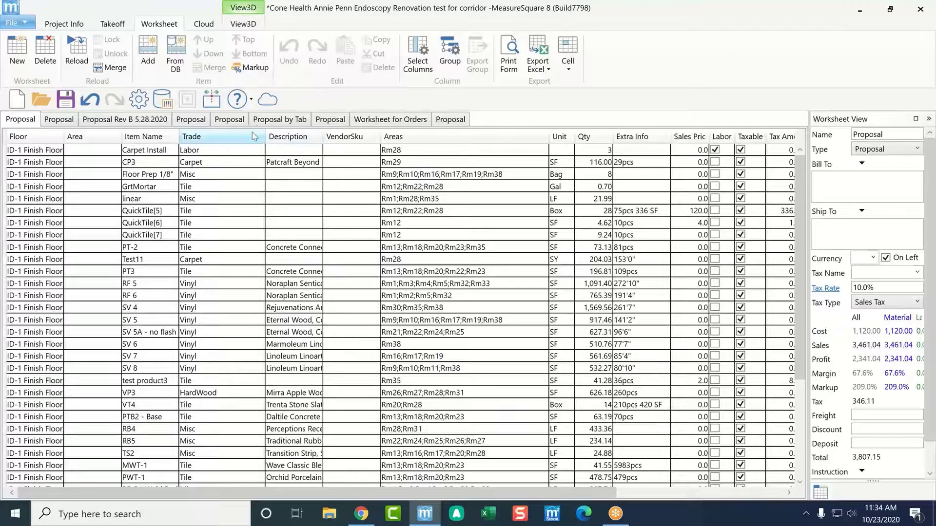
left_click(275, 120)
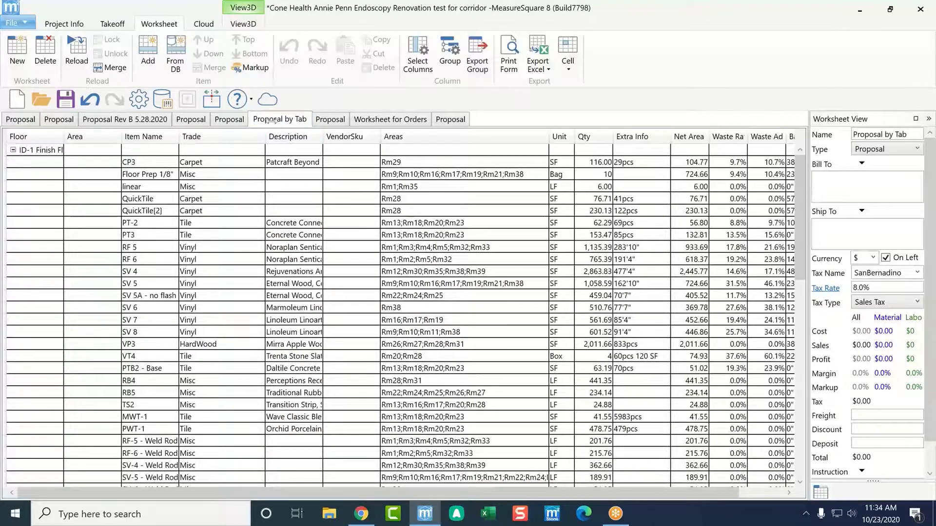
- Review the product quantities in the Proposal by Tab worksheet and show the Proposal Rev B 5.28.2020 worksheet
scroll(107, 233, "down", 3)
scroll(108, 232, "down", 6)
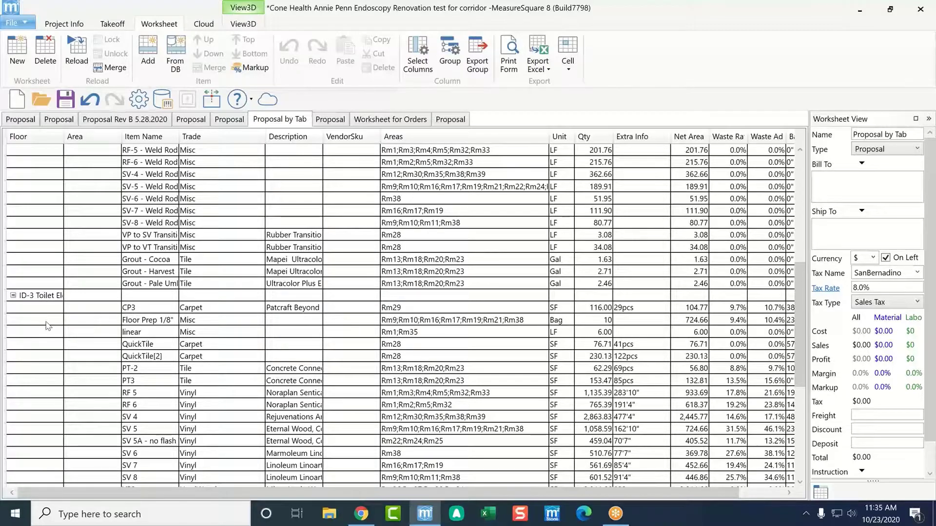
left_click(139, 123)
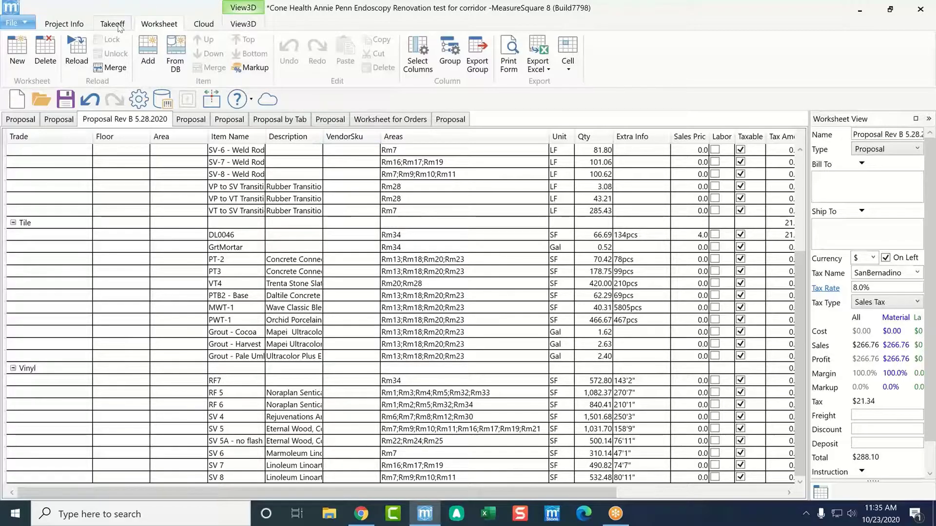
- Return to the finish floor plan takeoff and generate a Shop Drawing print preview on Arch D 24" x 36" landscape paper
left_click(117, 25)
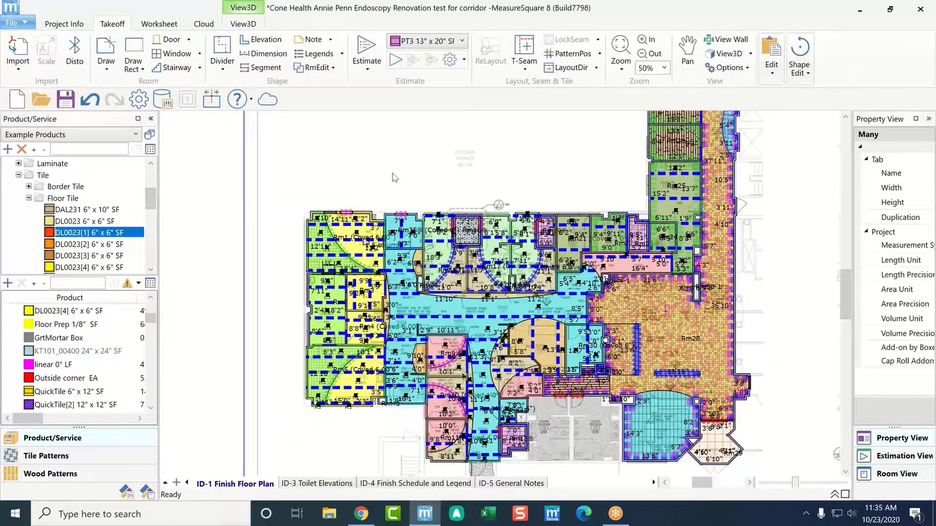
scroll(393, 177, "down", 1)
middle_click_drag(389, 176, 331, 215)
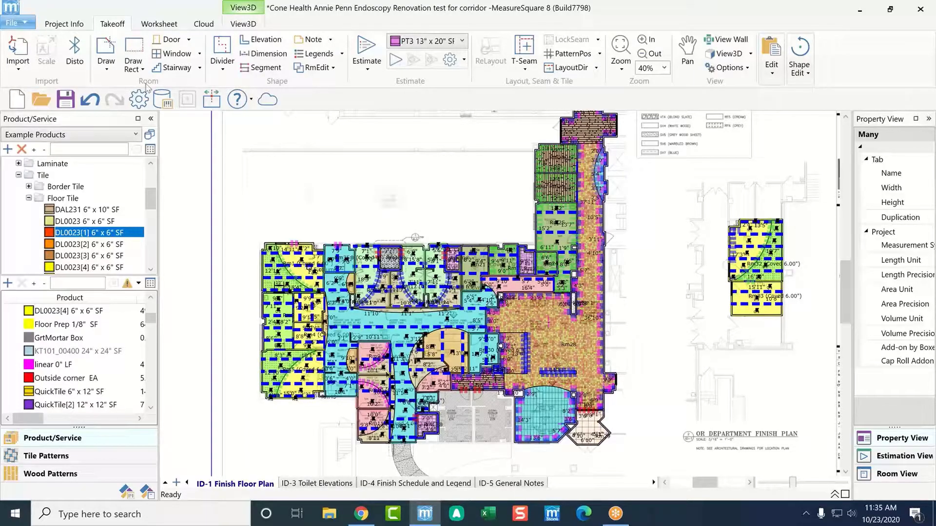
left_click(12, 24)
left_click(49, 292)
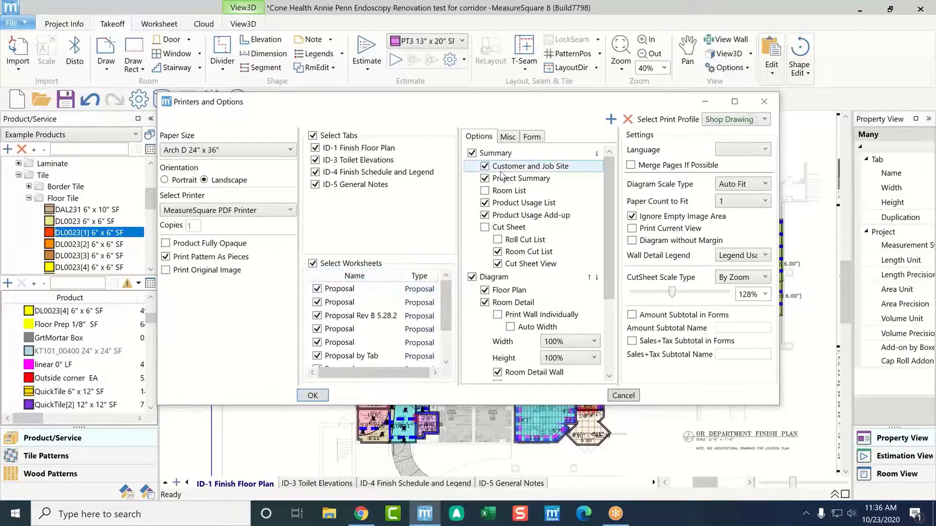
left_click(313, 396)
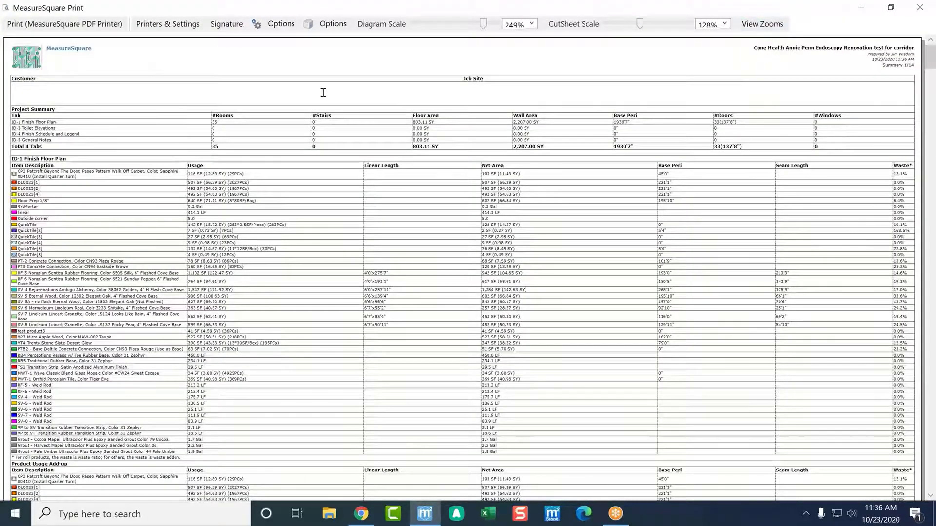
- Review the print preview's project summary, product usage tables and the ID-1 Finish Floor Plan diagram
scroll(189, 190, "down", 15)
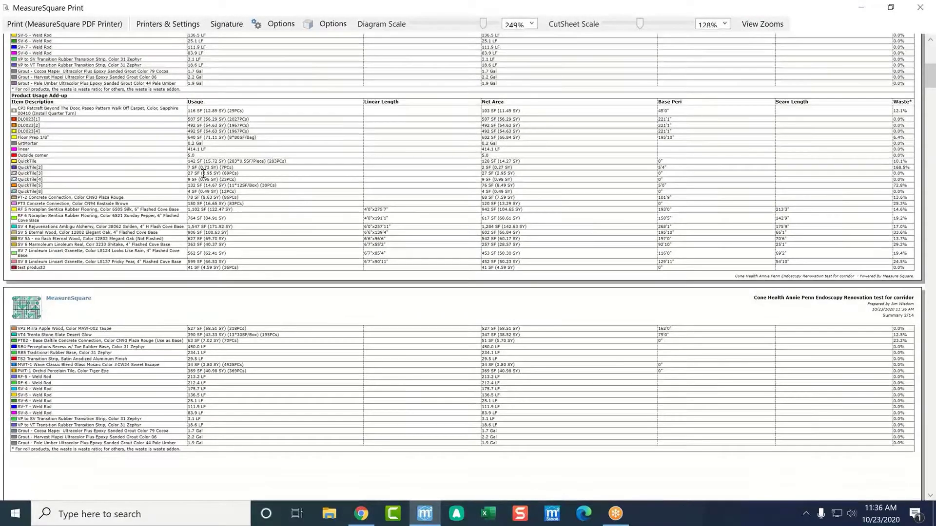
scroll(213, 163, "down", 10)
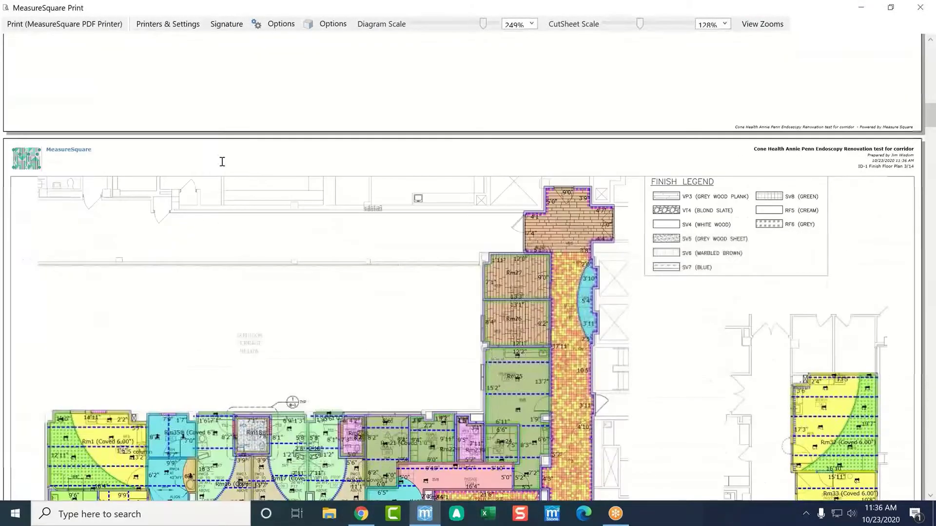
scroll(222, 162, "down", 1)
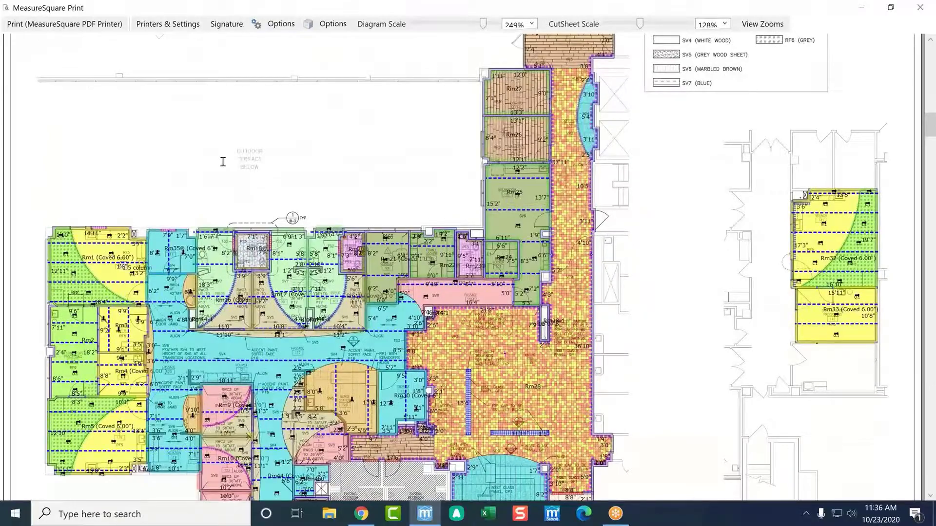
scroll(222, 161, "down", 2)
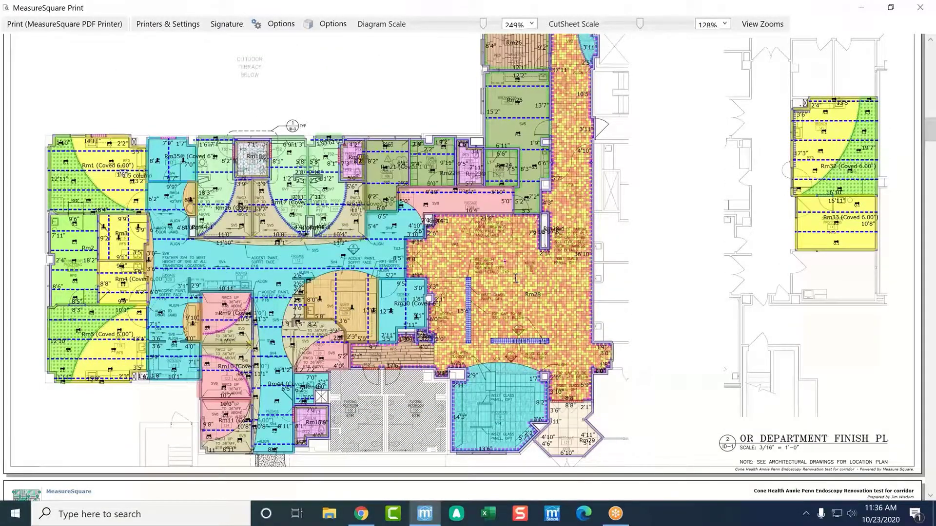
scroll(513, 276, "down", 2)
scroll(514, 276, "down", 2)
scroll(511, 275, "down", 2)
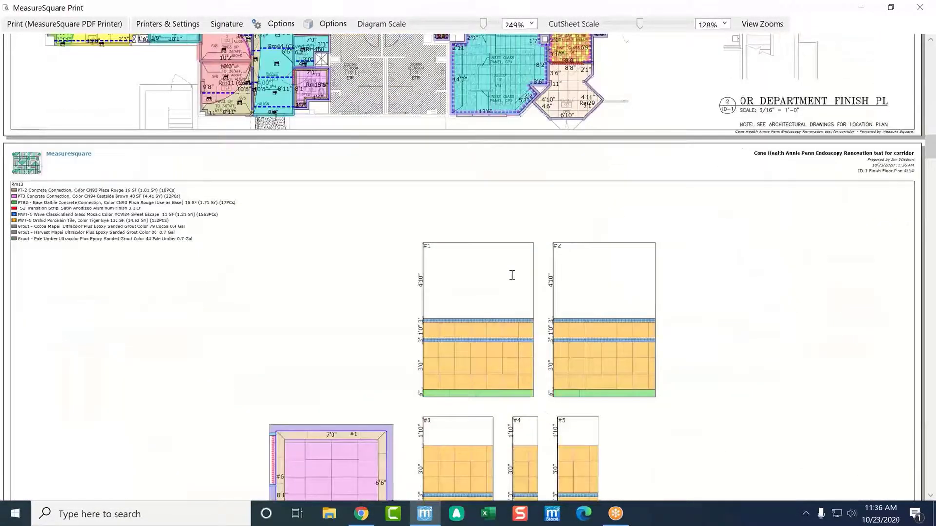
- Examine the Rm13 detail page, including its floor tile layout, numbered wall elevations and product legend
scroll(510, 276, "down", 1)
scroll(511, 274, "down", 1)
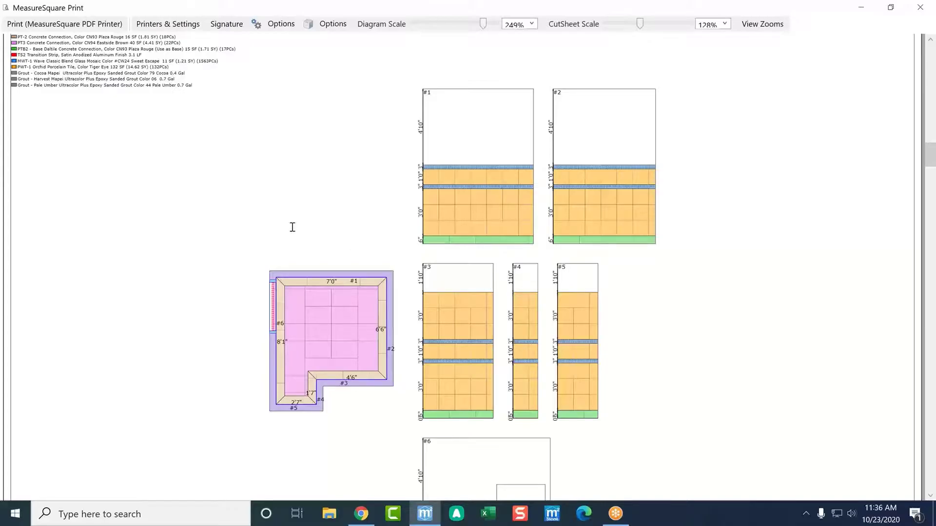
scroll(293, 227, "down", 1)
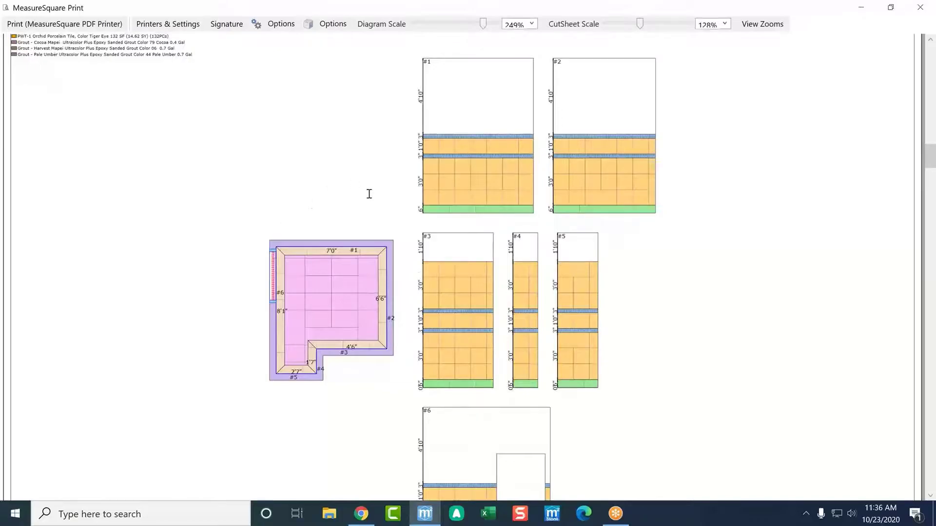
scroll(369, 194, "down", 1)
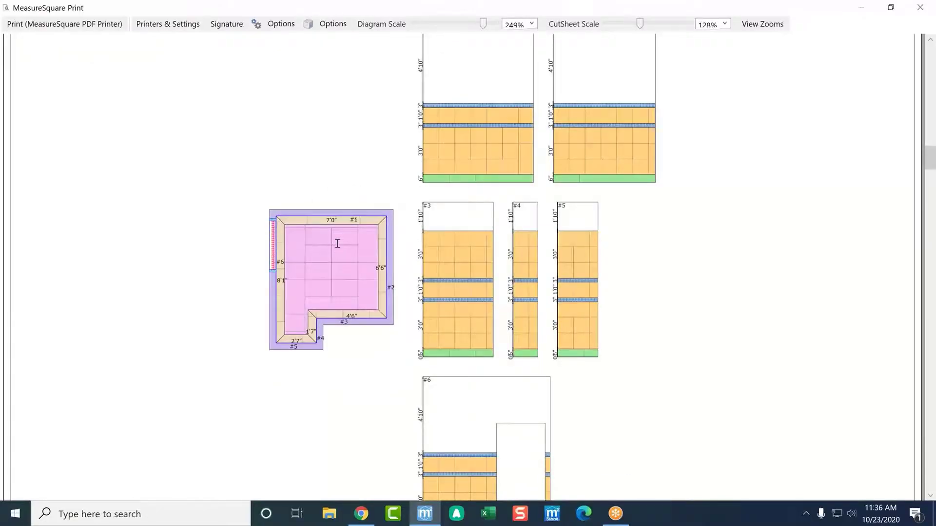
scroll(360, 214, "up", 1)
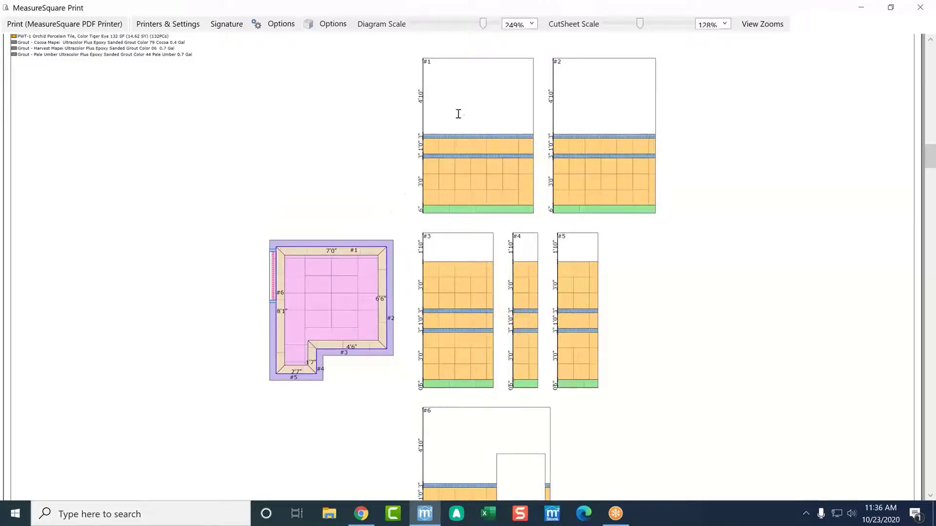
scroll(156, 130, "up", 1)
scroll(156, 131, "up", 1)
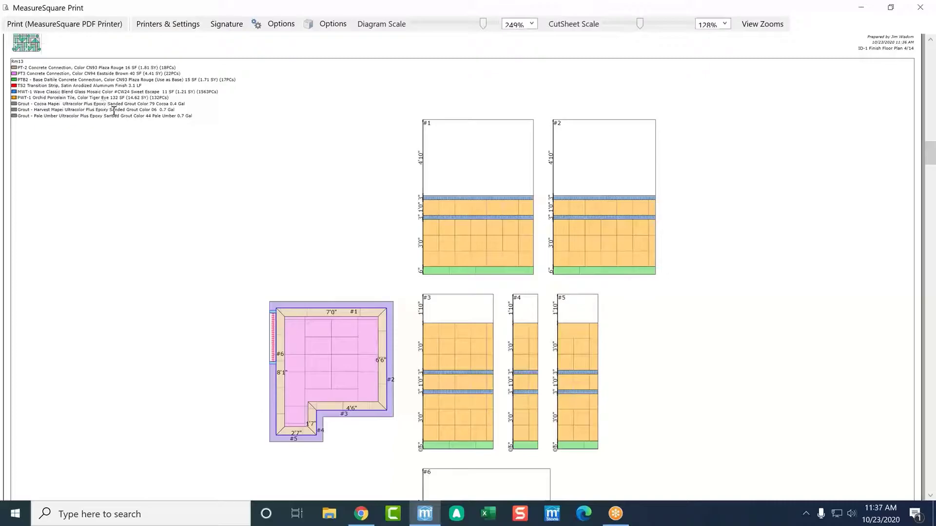
- Look through the remaining room detail pages of the print preview, from Rm18 and Rm20 on to Rm35
scroll(205, 147, "down", 3)
scroll(206, 147, "down", 17)
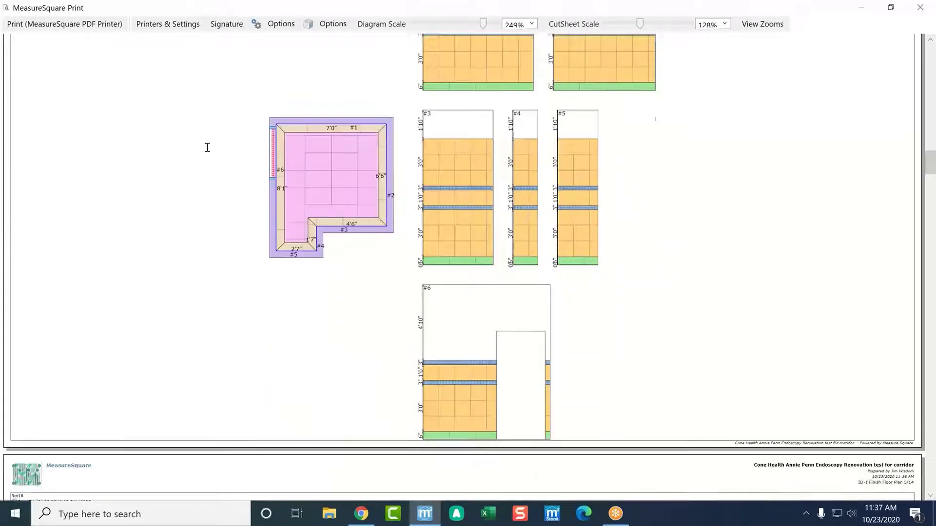
scroll(220, 139, "down", 12)
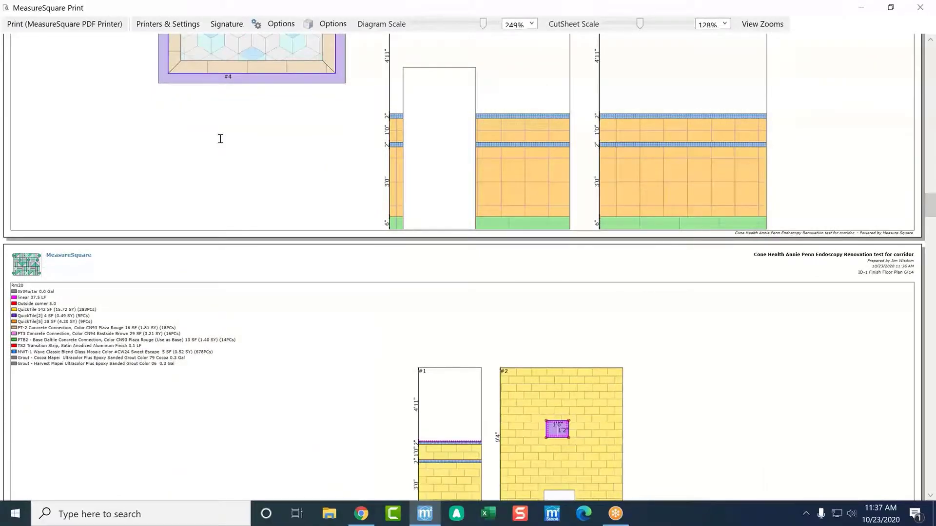
scroll(220, 184, "down", 3)
scroll(263, 204, "down", 11)
scroll(275, 200, "down", 20)
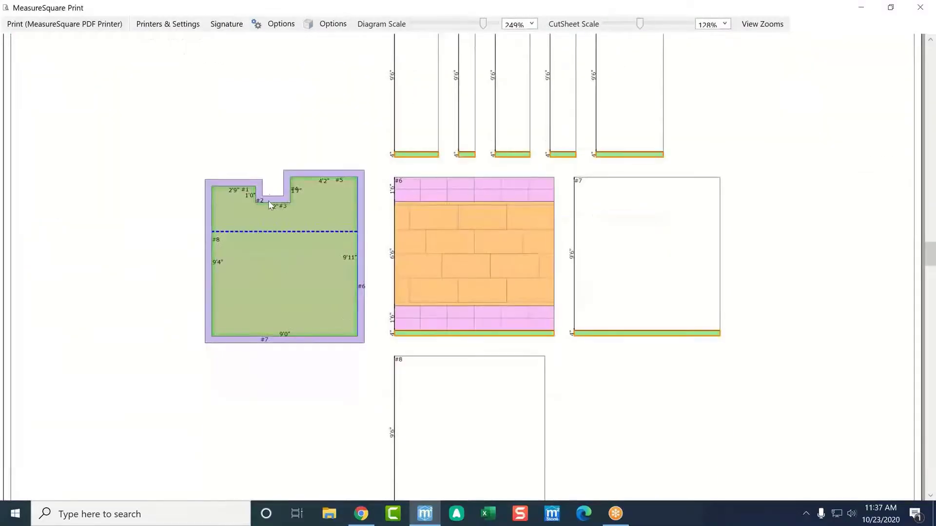
scroll(420, 268, "down", 20)
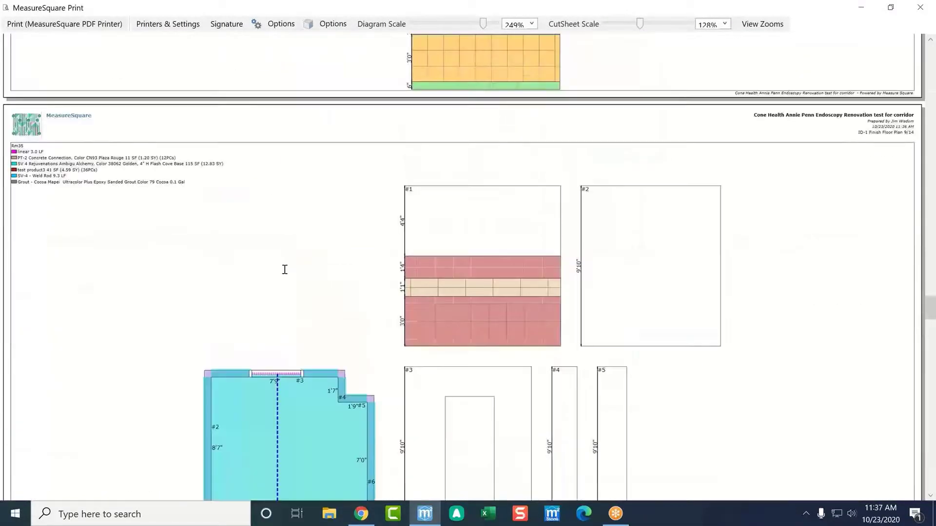
scroll(282, 255, "down", 15)
- Switch to the project's 3D view and inspect the rooms' floors and walls up close from different angles
scroll(270, 248, "up", 5)
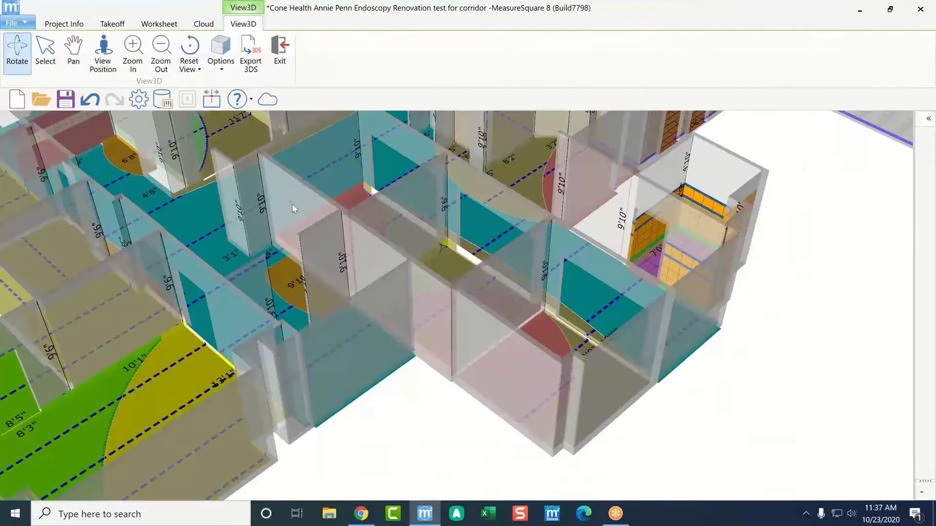
left_click_drag(293, 208, 292, 217)
left_click_drag(318, 176, 416, 272)
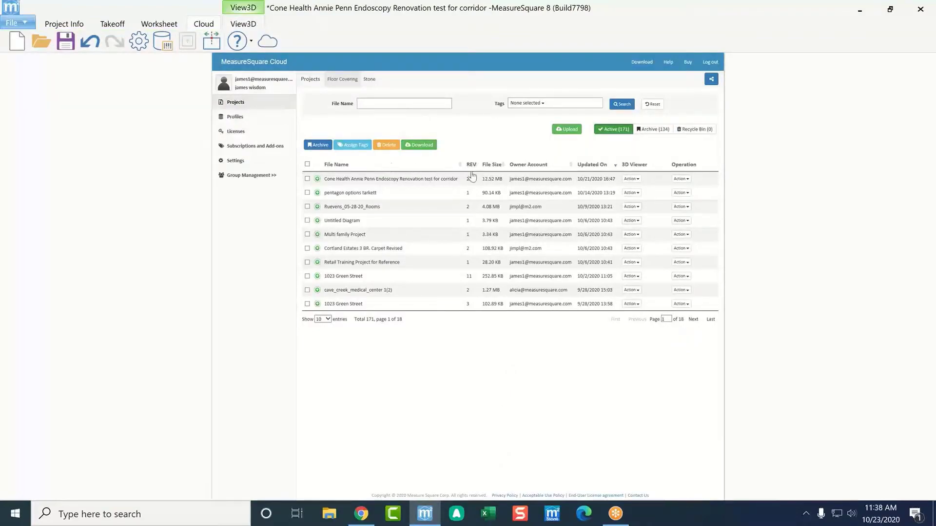
- Open the Cone Health Annie Penn Endoscopy Renovation cloud project in the 3D viewer without product quantities, in a maximized window
left_click(638, 180)
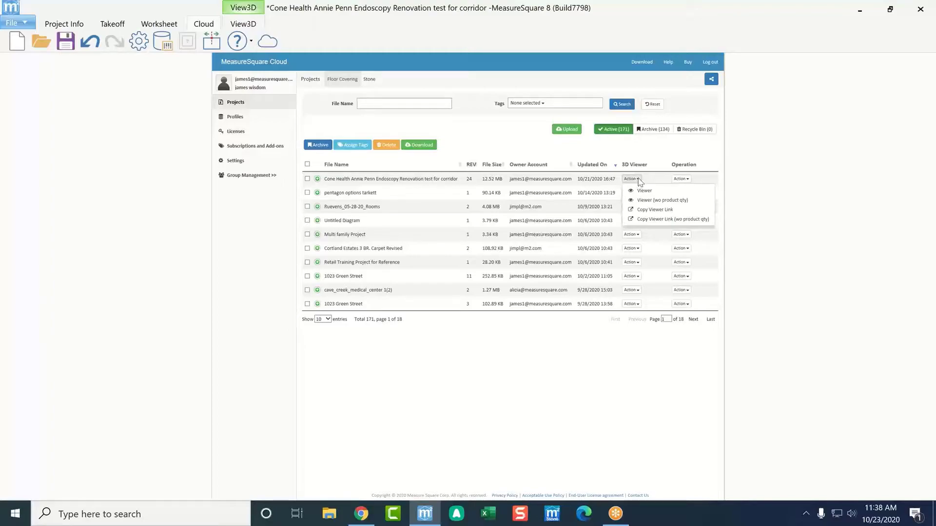
left_click(661, 201)
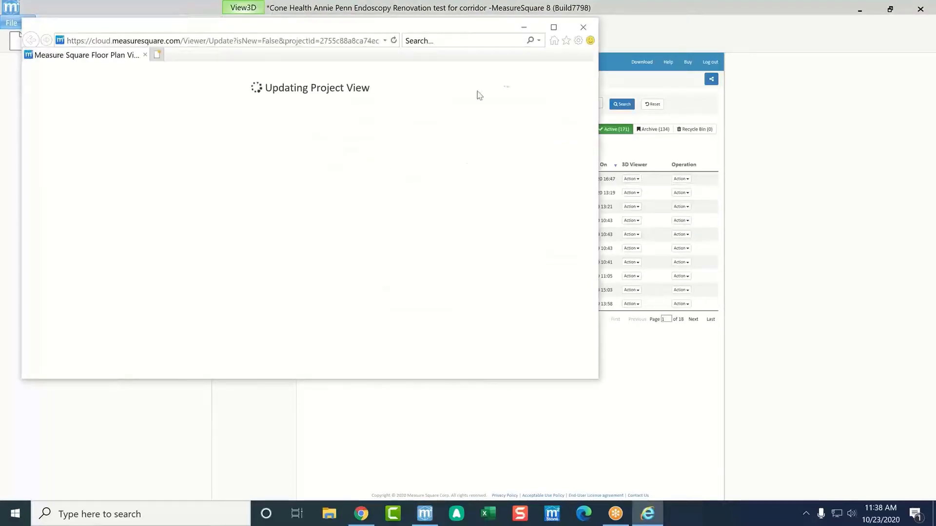
left_click(554, 28)
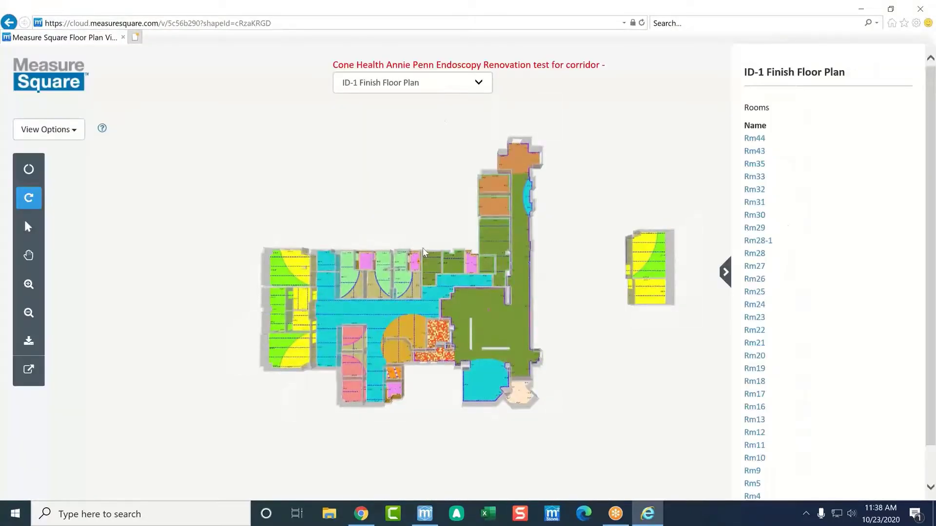
- Inspect the properties of Rm19, Rm20 and Rm17 in the cloud 3D model, close the viewer and return to the takeoff plan
left_click_drag(468, 320, 552, 169)
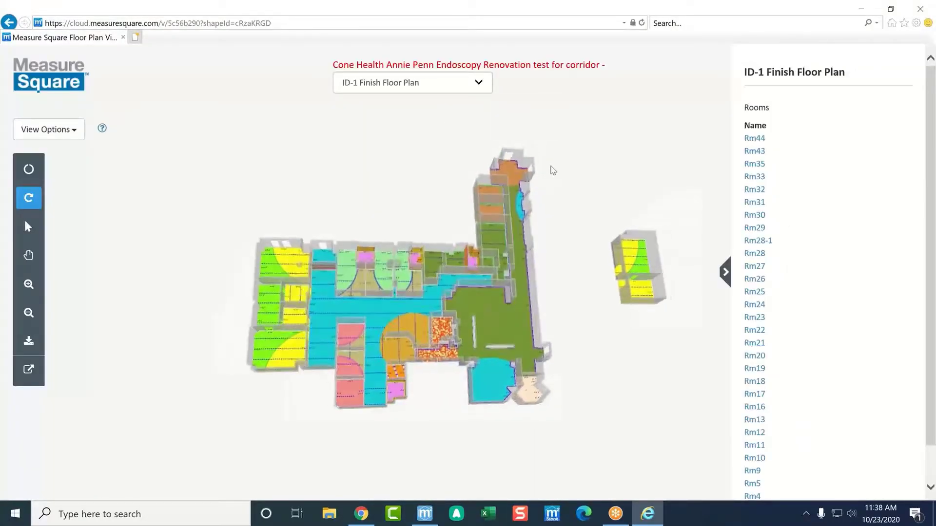
scroll(357, 395, "up", 2)
left_click_drag(356, 394, 382, 282)
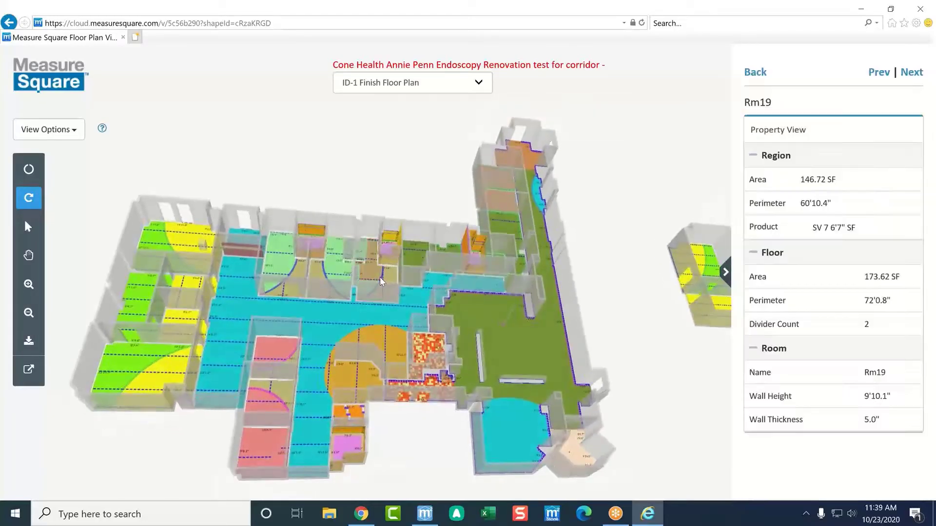
left_click(308, 253)
left_click(313, 234)
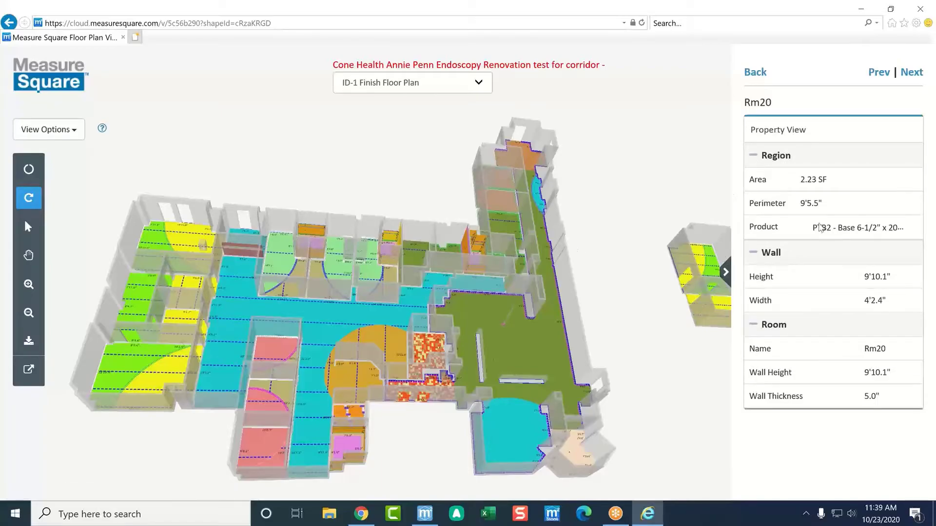
left_click_drag(366, 228, 370, 222)
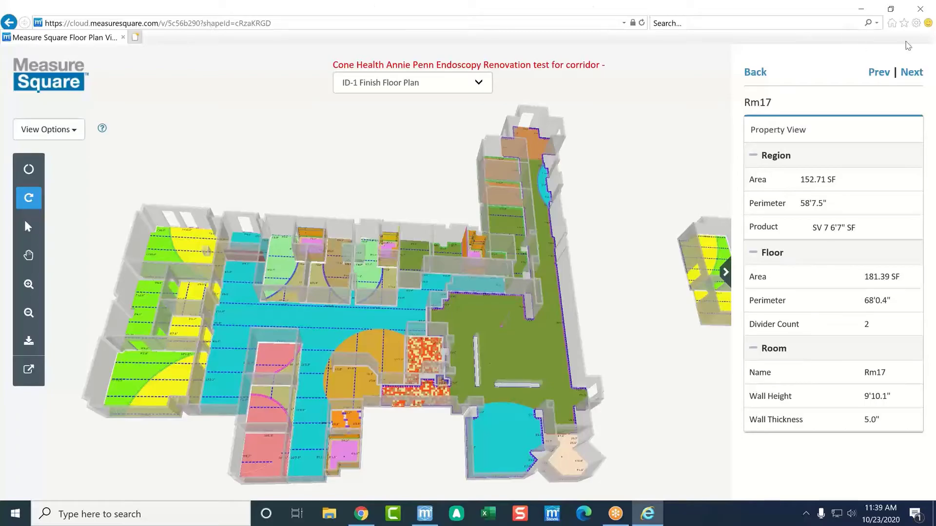
left_click(922, 10)
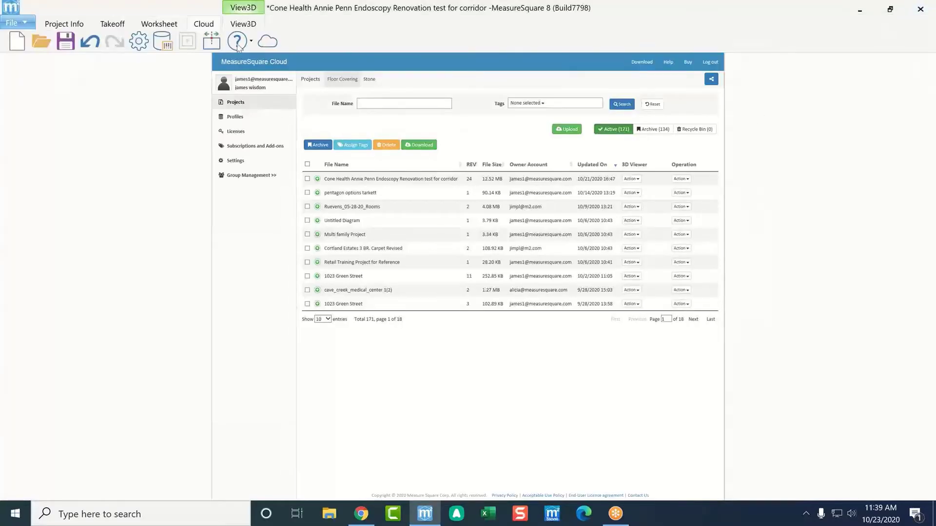
left_click(111, 24)
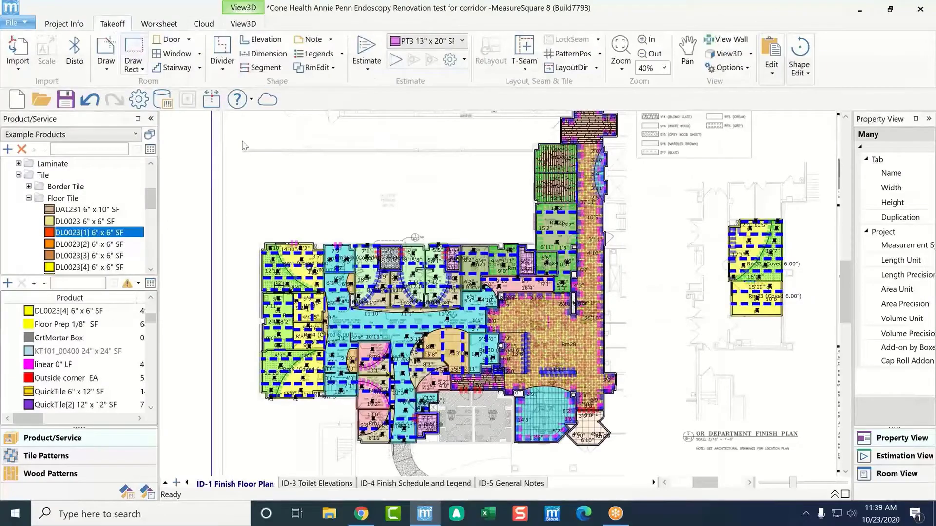